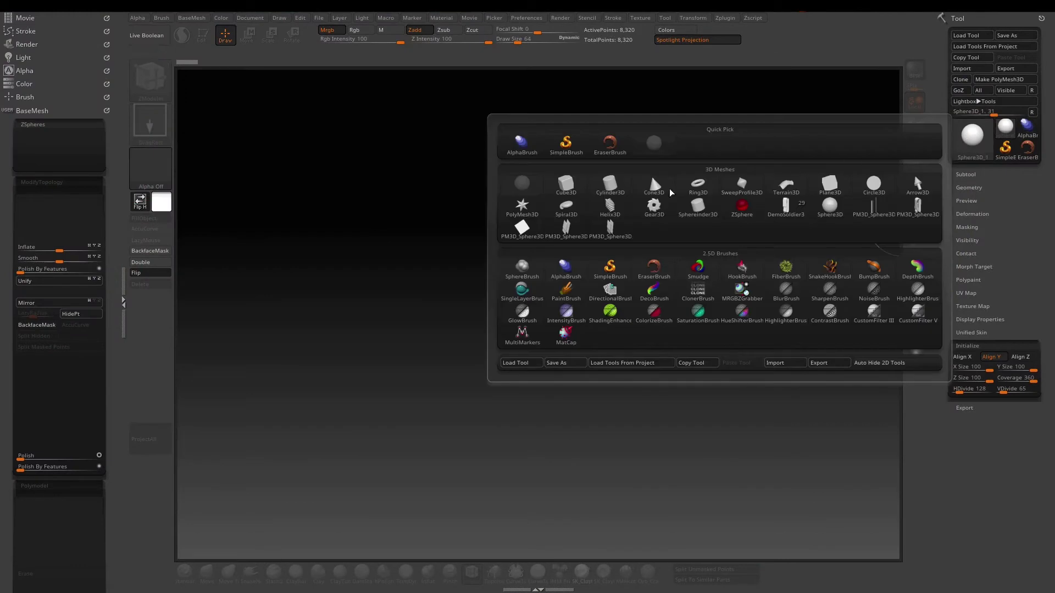
Step: Draw a Sphere3D on the canvas in edit mode, convert it to a PolyMesh3D and initialize it as a QCube
drag(550, 263, 554, 395)
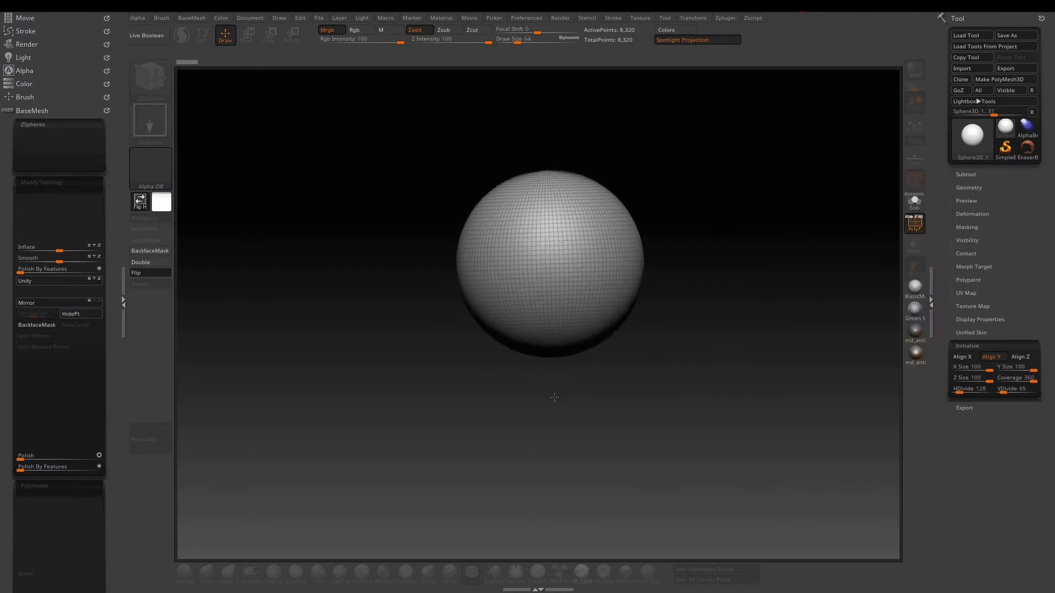
key(t)
mouse_move(740, 321)
mouse_down()
mouse_move(756, 361)
mouse_move(730, 320)
mouse_up()
alt+drag(727, 320, 711, 384)
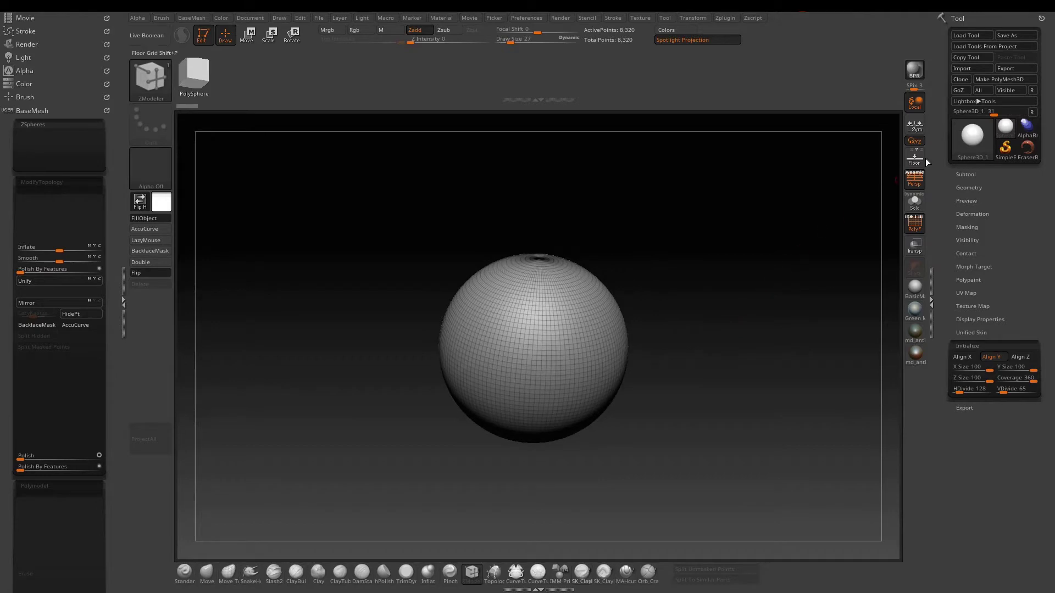
click(1006, 80)
click(959, 510)
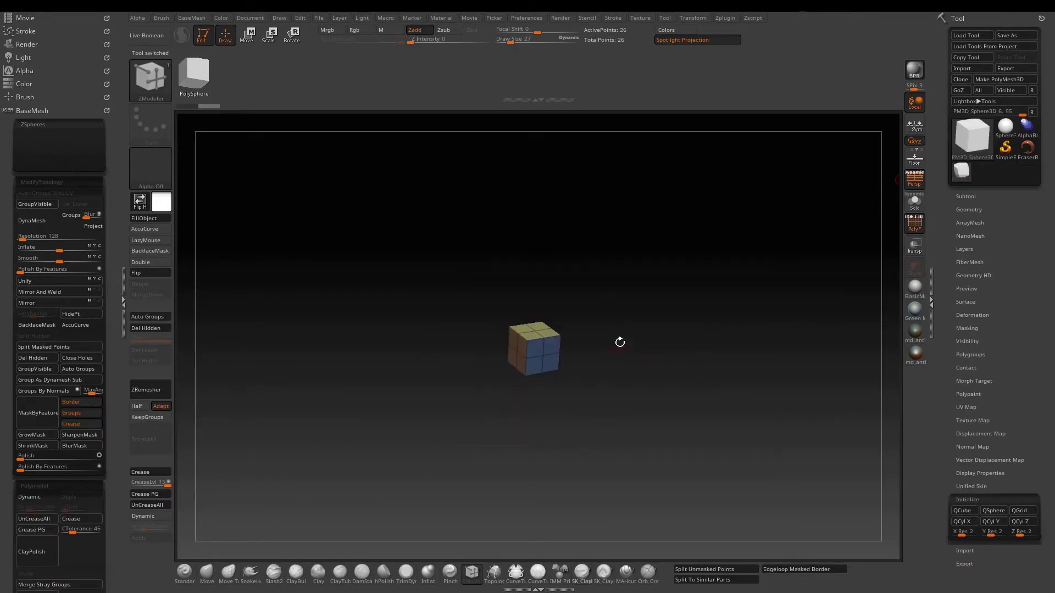
Step: Turn off perspective display and turn on the floor grid
drag(620, 342, 779, 239)
click(921, 184)
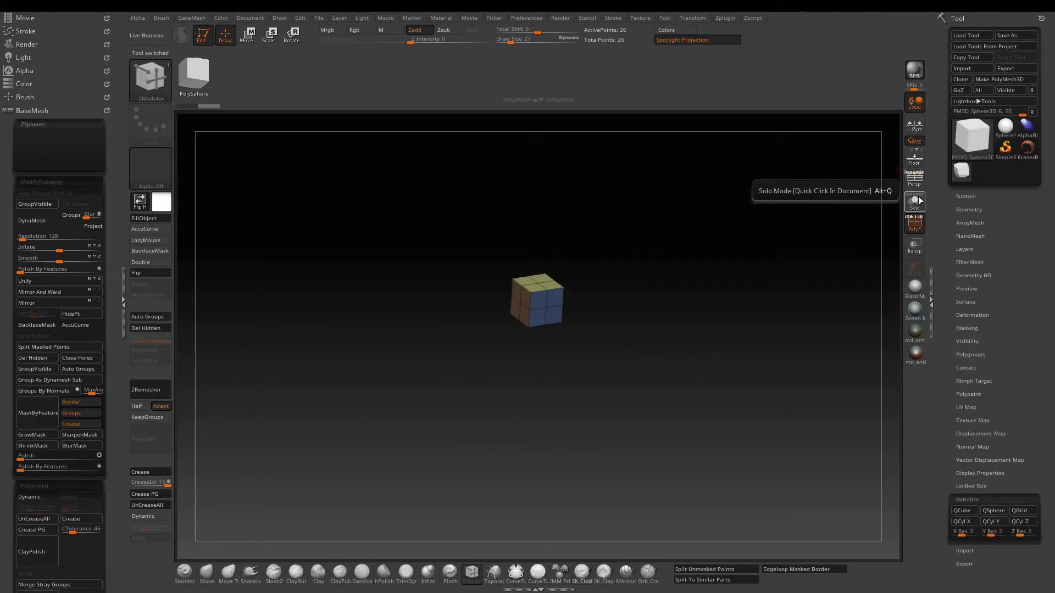
click(914, 158)
Step: Delete two of the cube's middle edge loops with the ZModeler Insert Single EdgeLoop action, leaving one centre loop
drag(673, 320, 681, 390)
alt+drag(654, 336, 676, 315)
key(space)
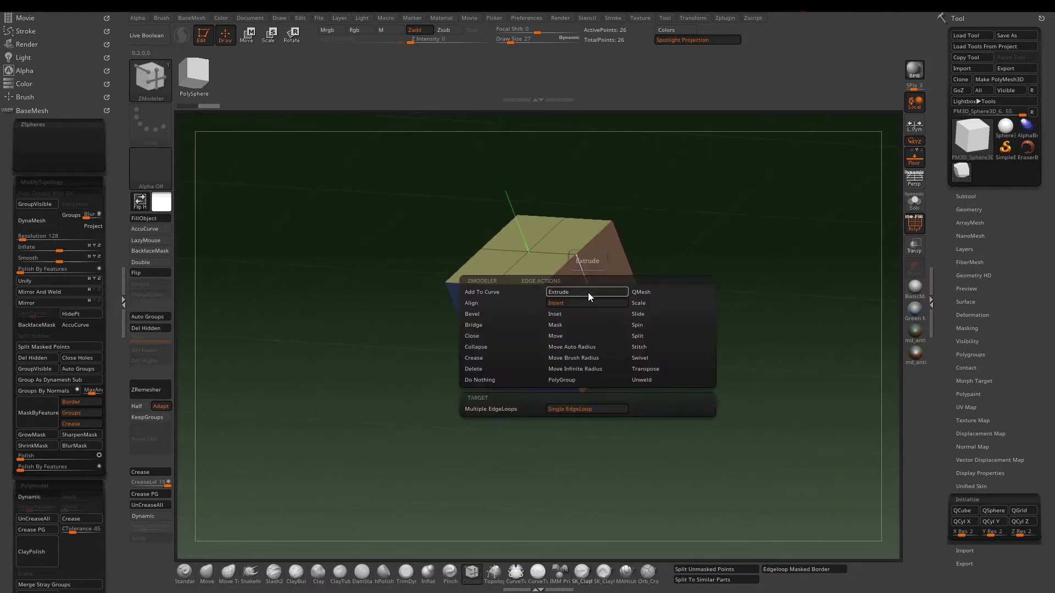
alt+click(599, 300)
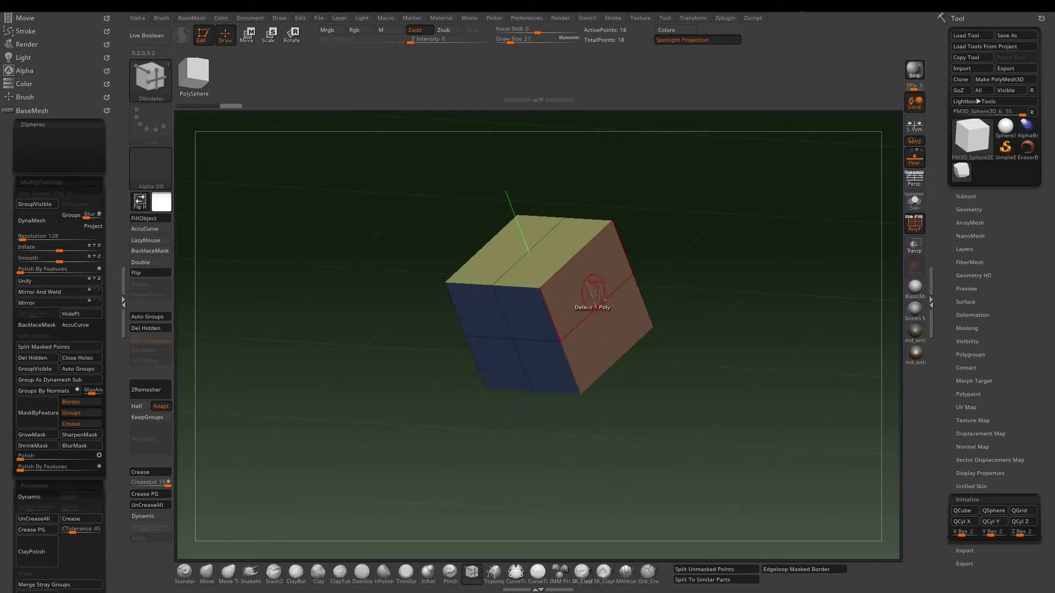
alt+click(602, 300)
Step: Scale the cube with the gizmo into a tall, thin rectangular plate with the remaining loop running down its centre
drag(702, 276, 749, 268)
key(r)
drag(571, 238, 579, 145)
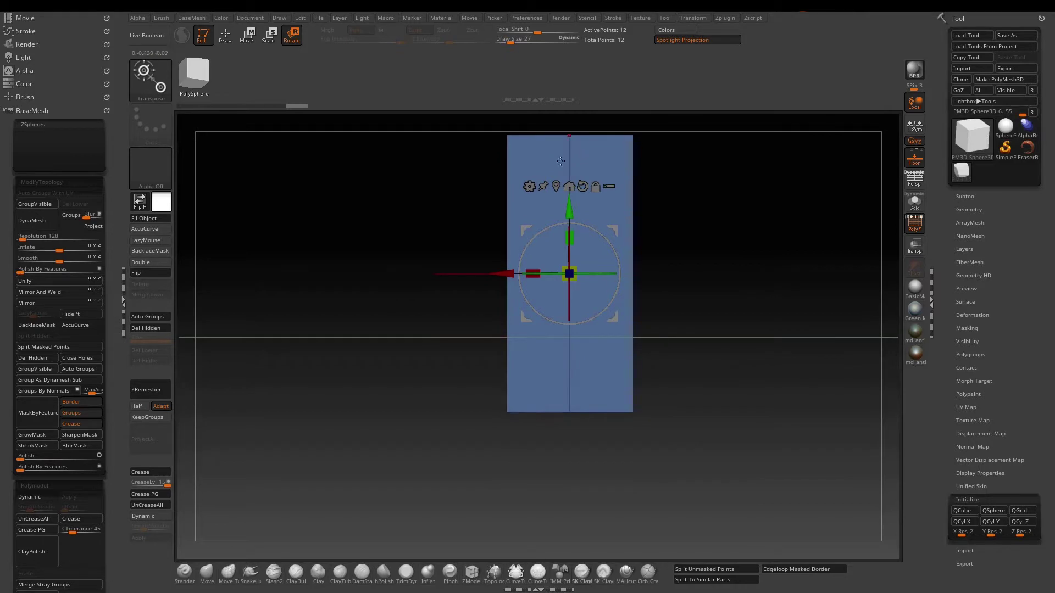
drag(534, 273, 534, 273)
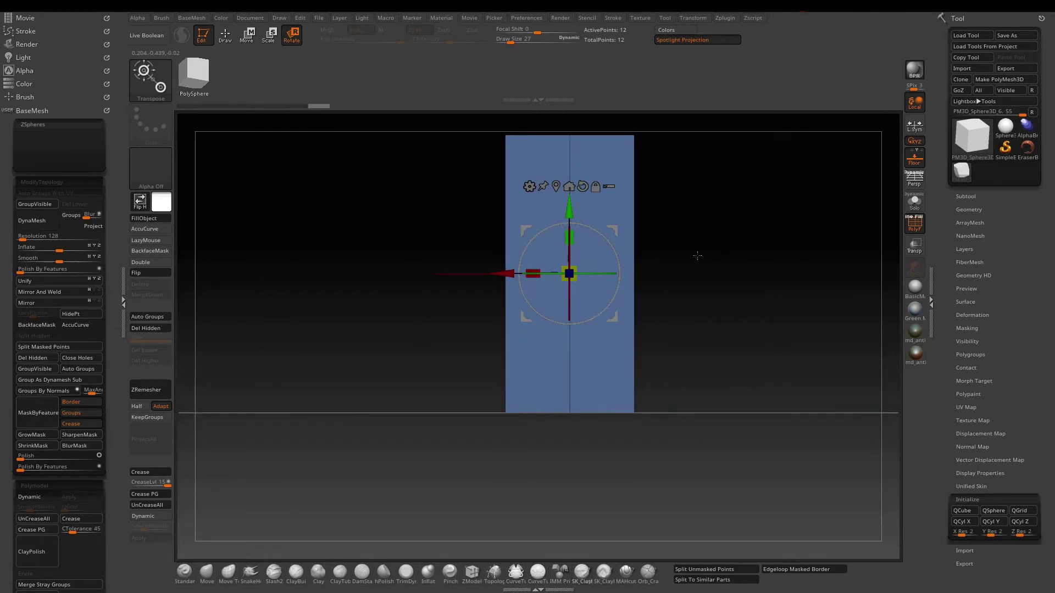
drag(697, 255, 659, 264)
drag(543, 274, 580, 270)
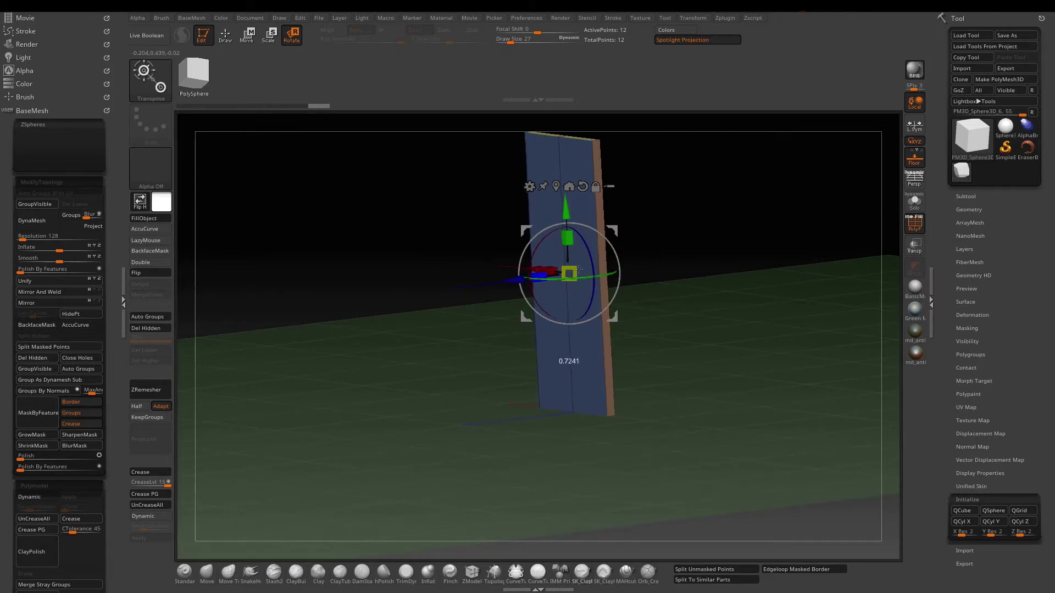
Step: Turn off the floor grid and, in side view, duplicate the plate along Z to make three parallel plates
alt+drag(694, 262, 677, 326)
drag(677, 280, 736, 279)
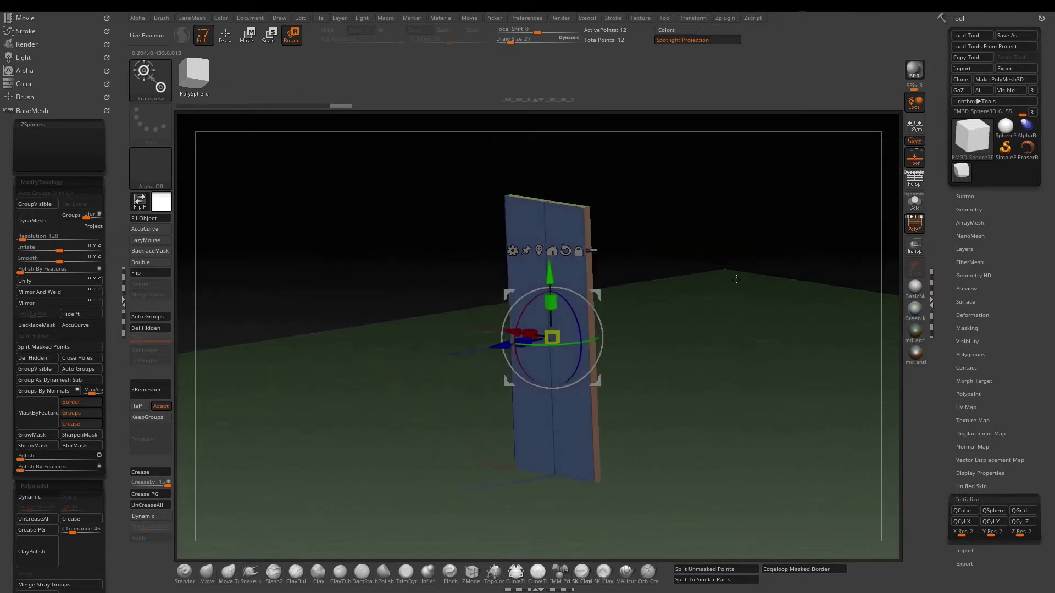
click(917, 161)
shift+drag(702, 296, 698, 285)
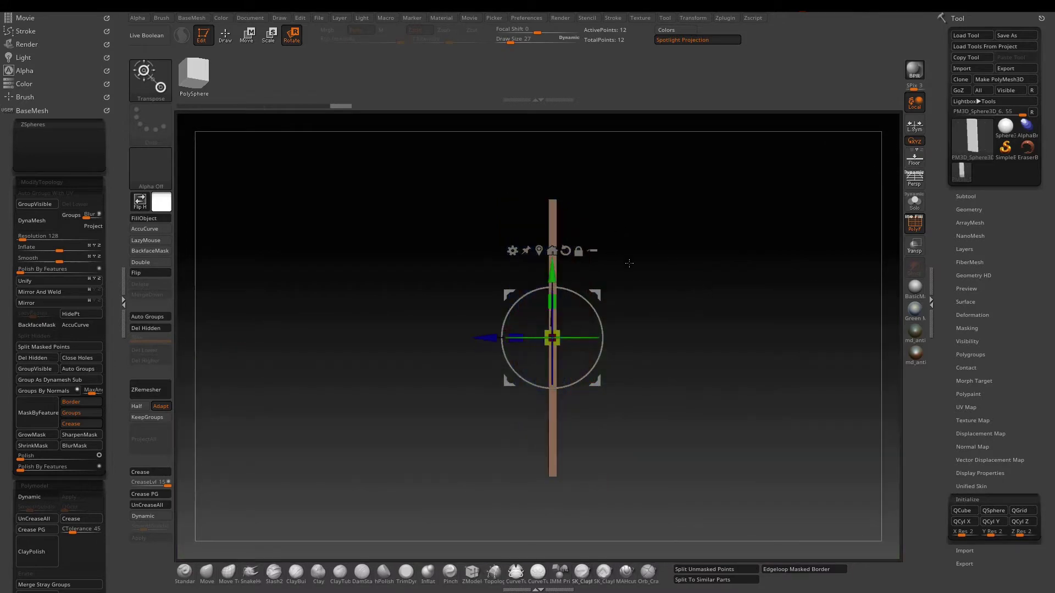
ctrl+drag(486, 338, 430, 339)
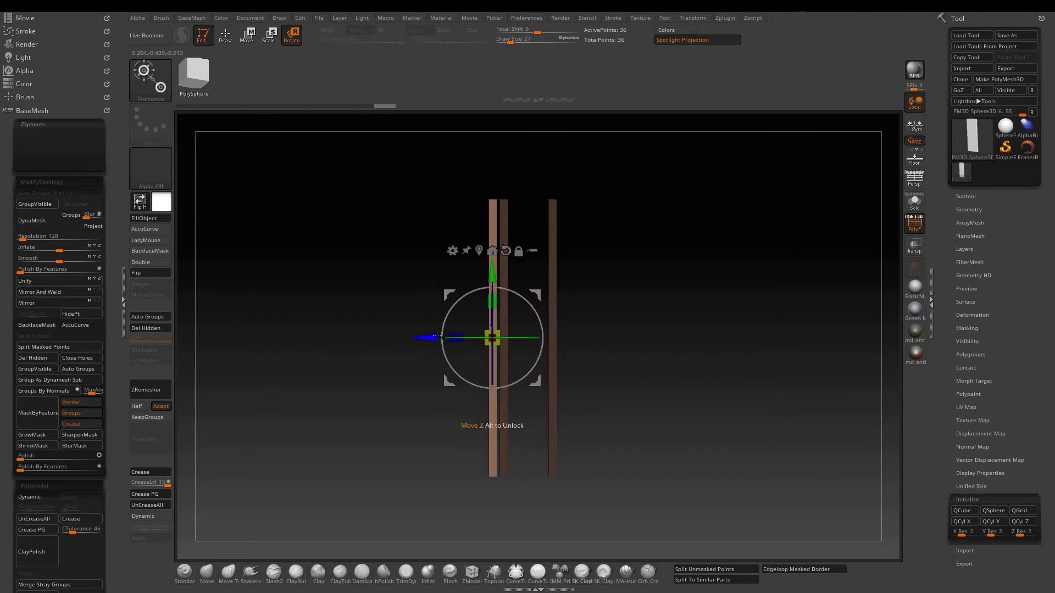
Step: Mask all but the outer front plate's lower end, raise that end along Y to shorten the plate, and clear the mask
ctrl+click(447, 477)
ctrl+drag(447, 477, 497, 482)
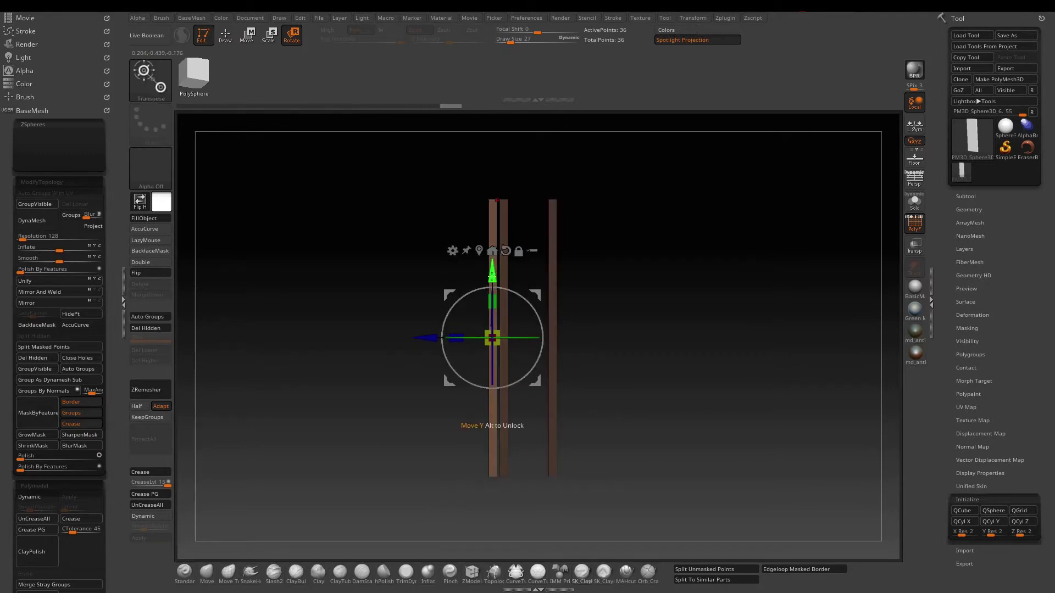
drag(499, 277, 505, 190)
ctrl+click(629, 188)
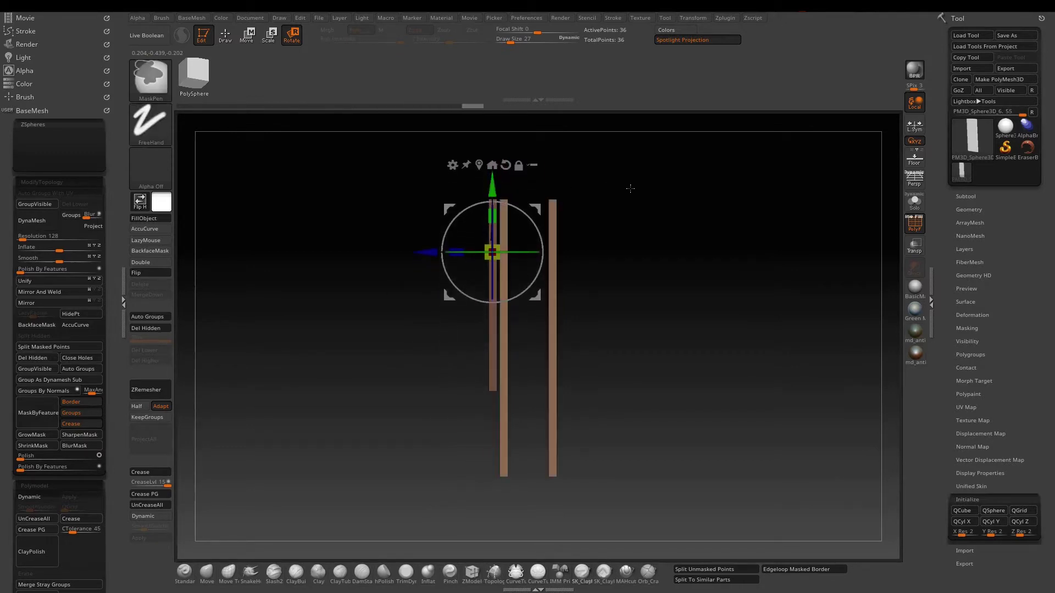
ctrl+drag(629, 188, 633, 193)
Step: Mask all but the middle plate's upper end, lower that end along Y, and clear the mask
ctrl+click(500, 220)
ctrl+drag(498, 220, 501, 210)
key(ctrl+z)
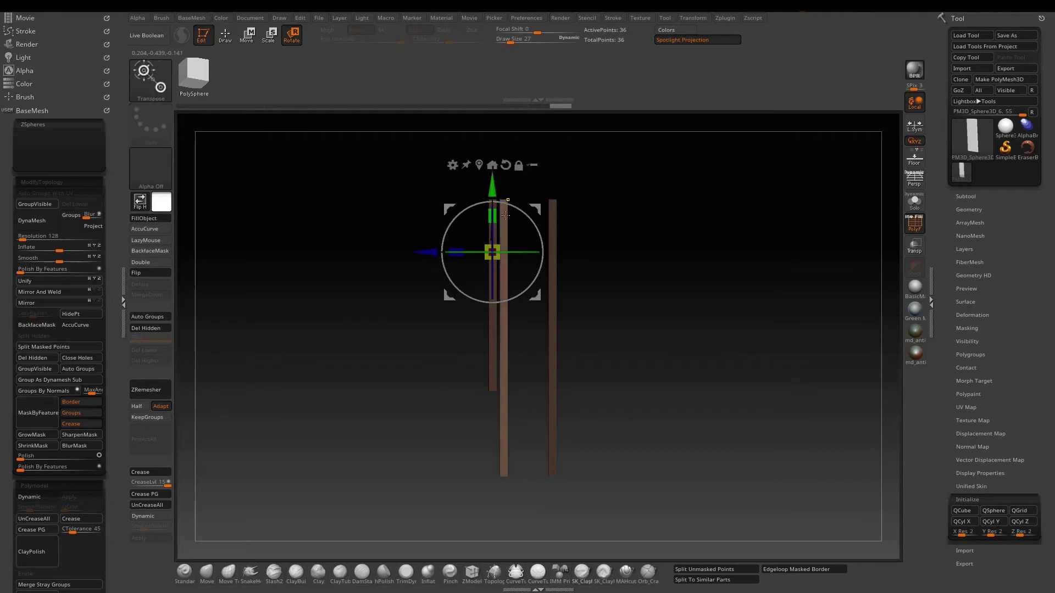
drag(493, 190, 490, 230)
drag(638, 238, 669, 237)
ctrl+click(669, 236)
ctrl+click(664, 231)
Step: Delete the top end faces of the front and back plates with the ZModeler Delete polygon action
alt+drag(660, 275, 650, 368)
key(q)
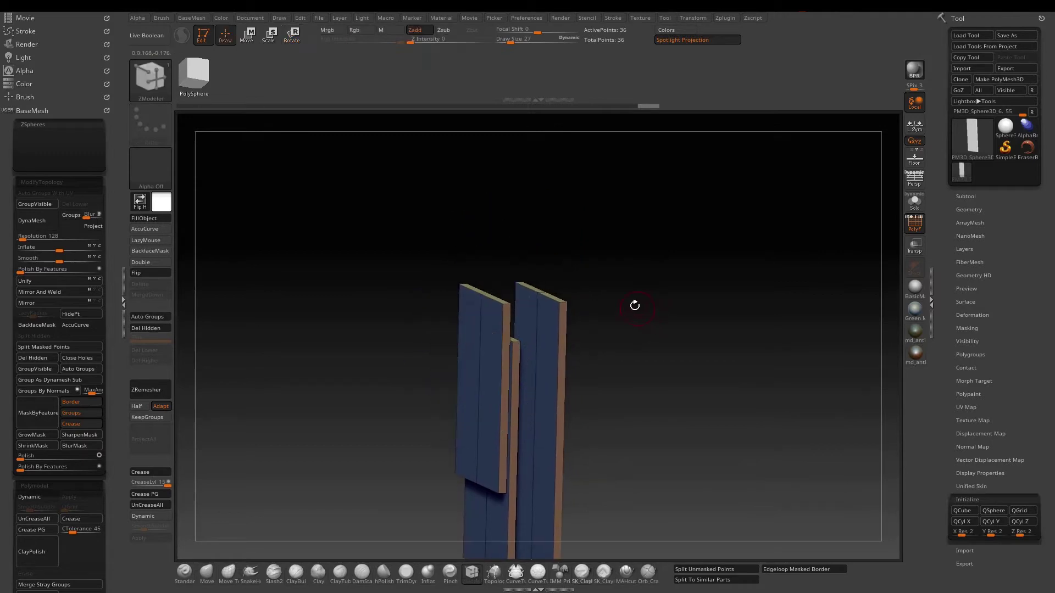
mouse_move(634, 304)
alt+mouse_down()
mouse_move(636, 365)
mouse_move(699, 318)
mouse_move(700, 369)
mouse_move(595, 183)
alt+mouse_up()
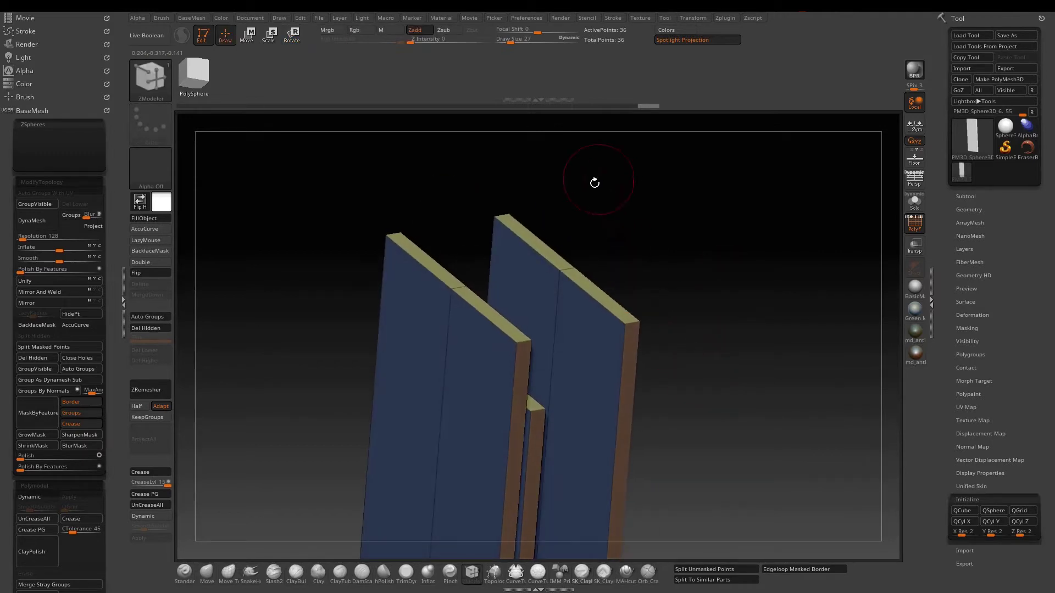
key(space)
click(602, 300)
click(499, 321)
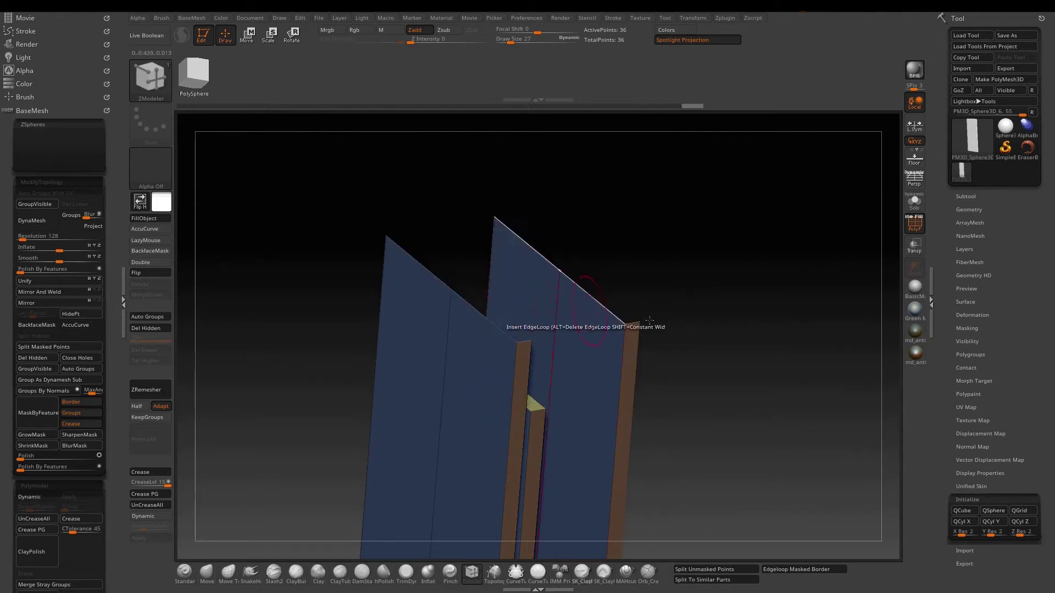
Step: Delete the bottom end faces of the middle and back plates and turn on double-sided display
alt+drag(690, 355, 679, 236)
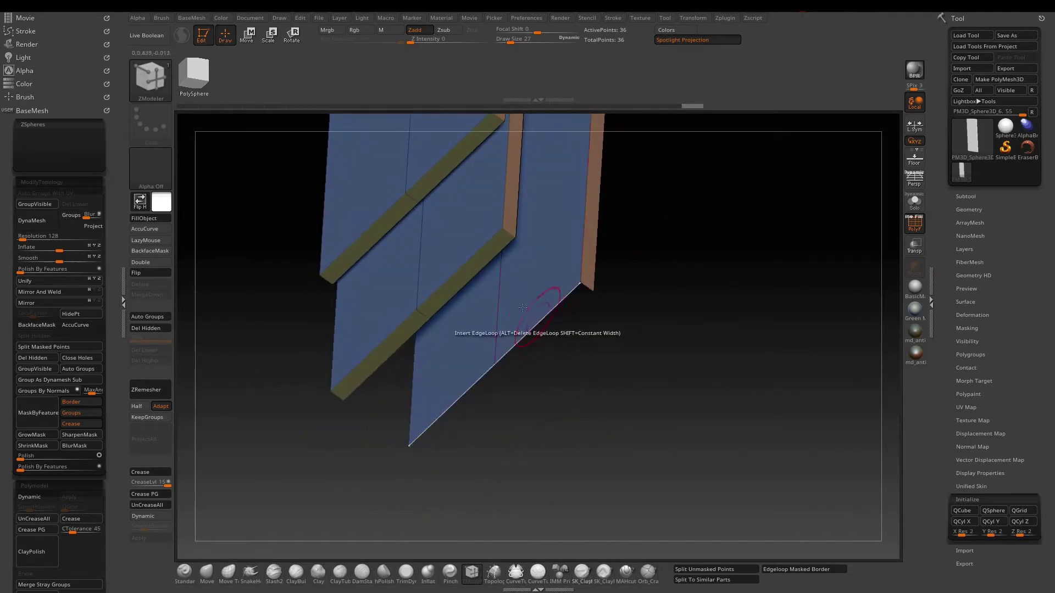
click(460, 276)
click(156, 261)
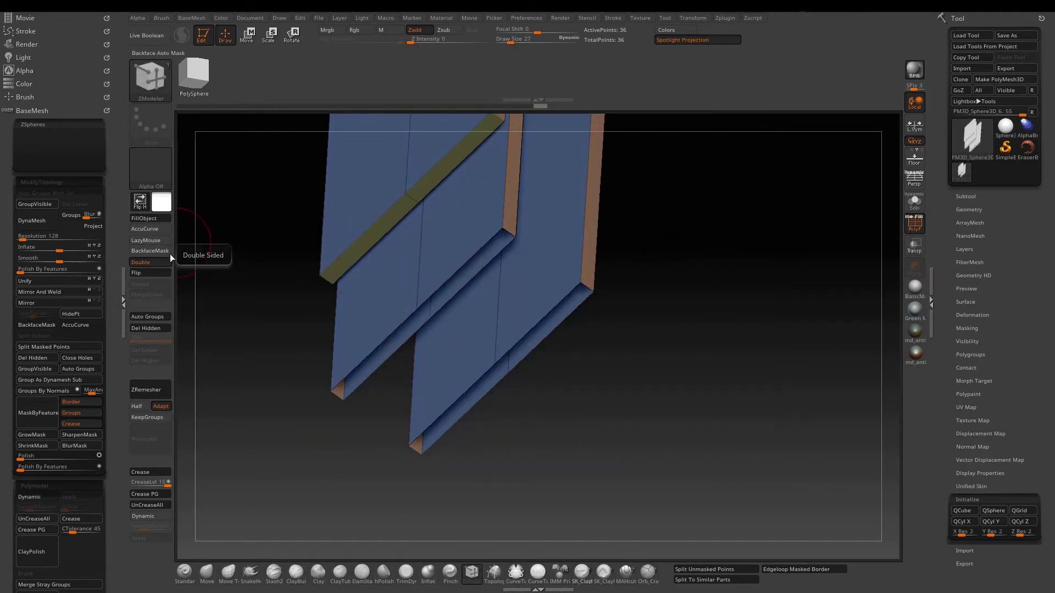
Step: Set the ZModeler edge action to Bridge with the Two Holes target and the Arcs And Line option
key(space)
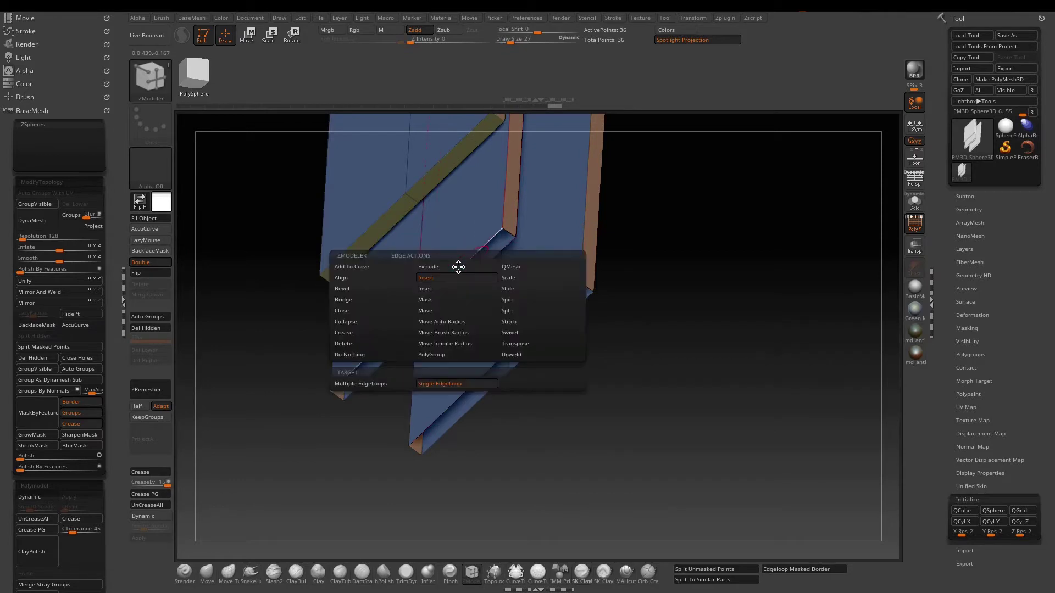
click(374, 300)
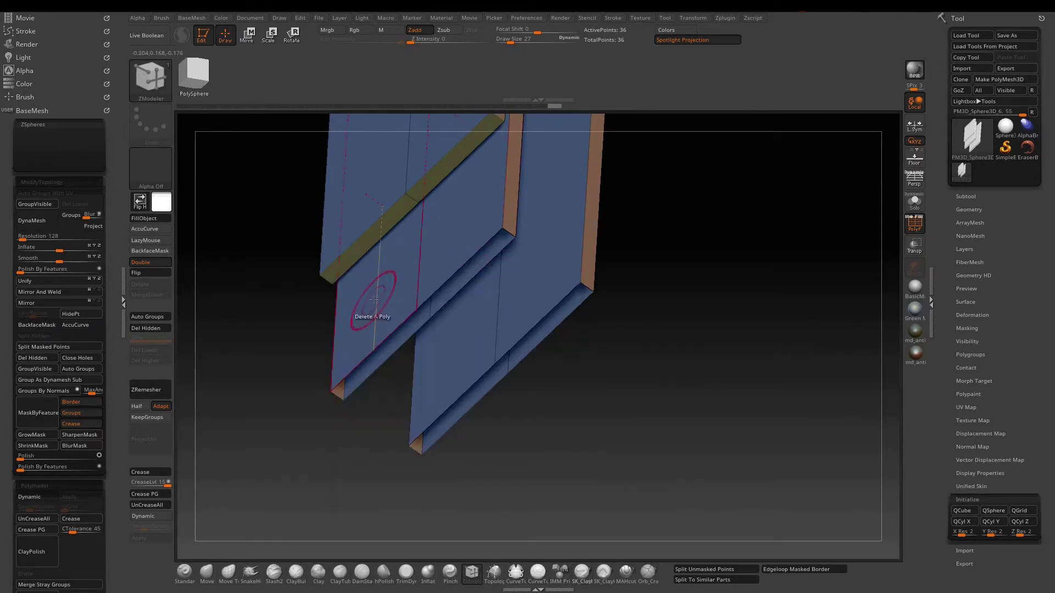
key(space)
key(space)
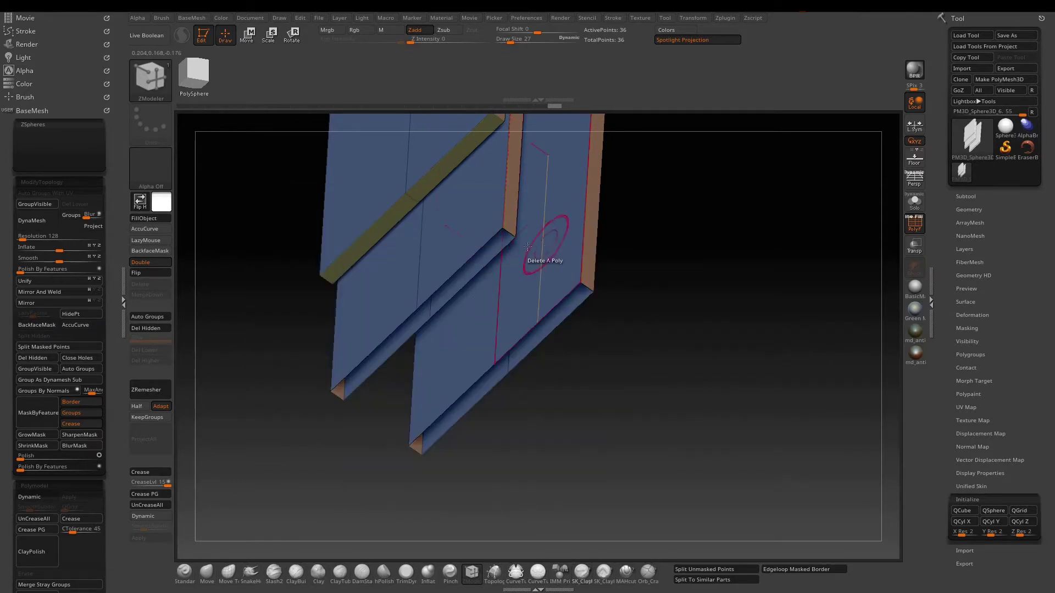
key(space)
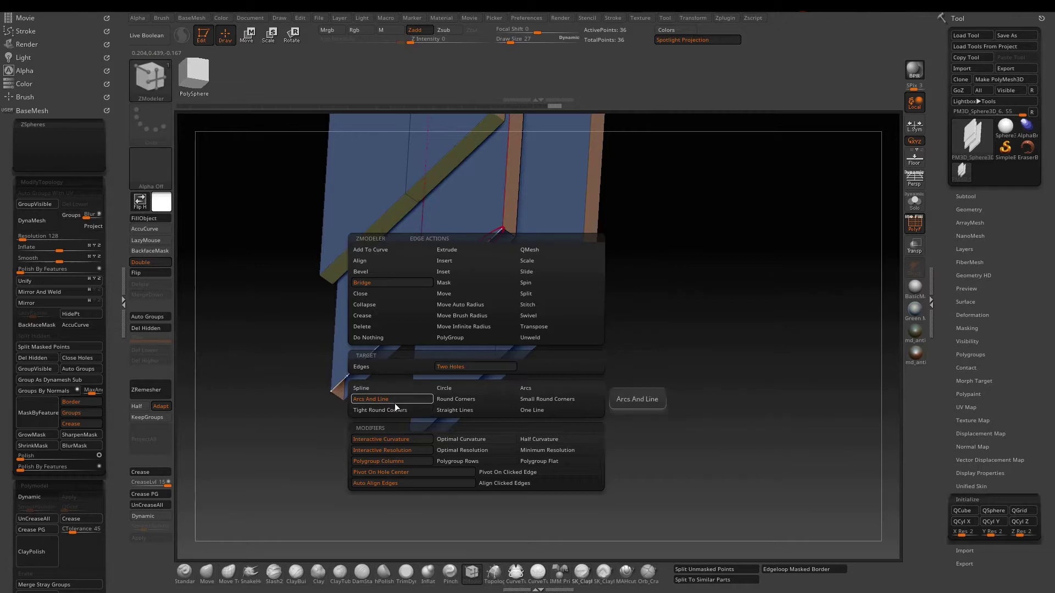
click(398, 401)
Step: Bridge the open lower ends of the middle and back plates and the open upper ends of the front and back plates with rounded curves
click(464, 262)
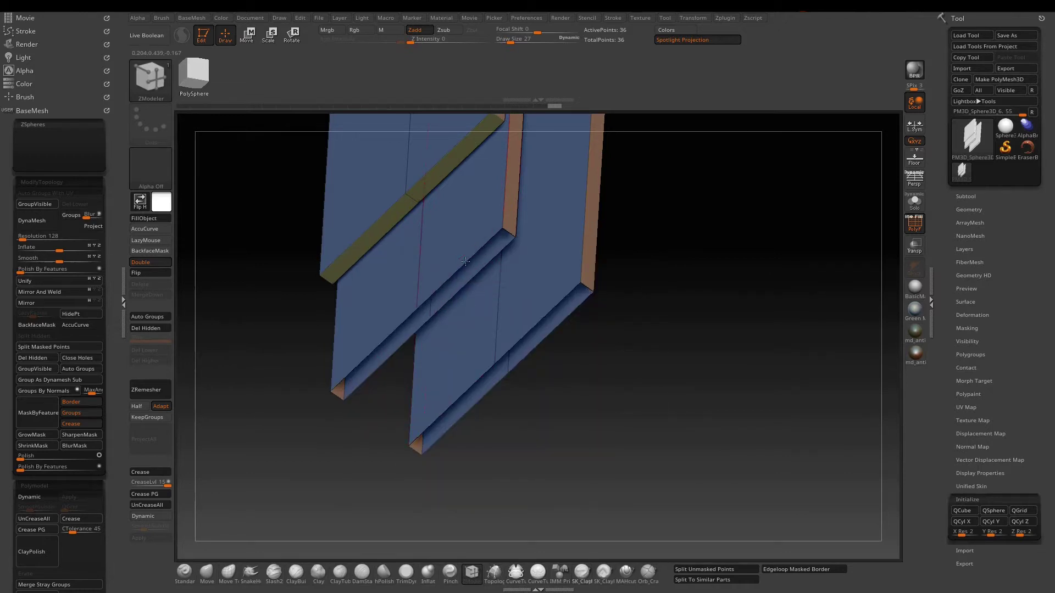
click(553, 331)
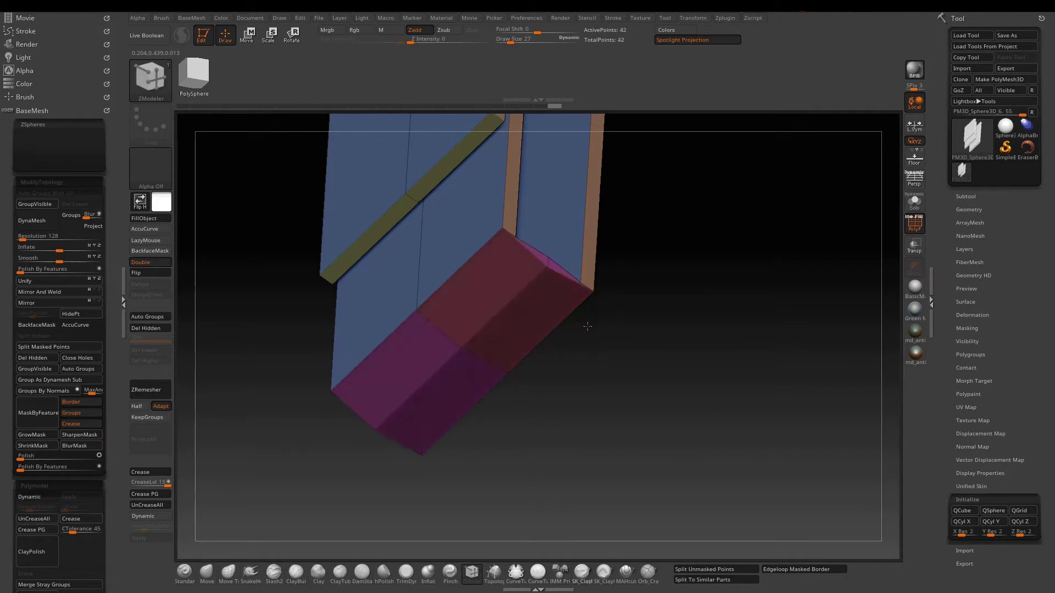
drag(588, 326, 678, 340)
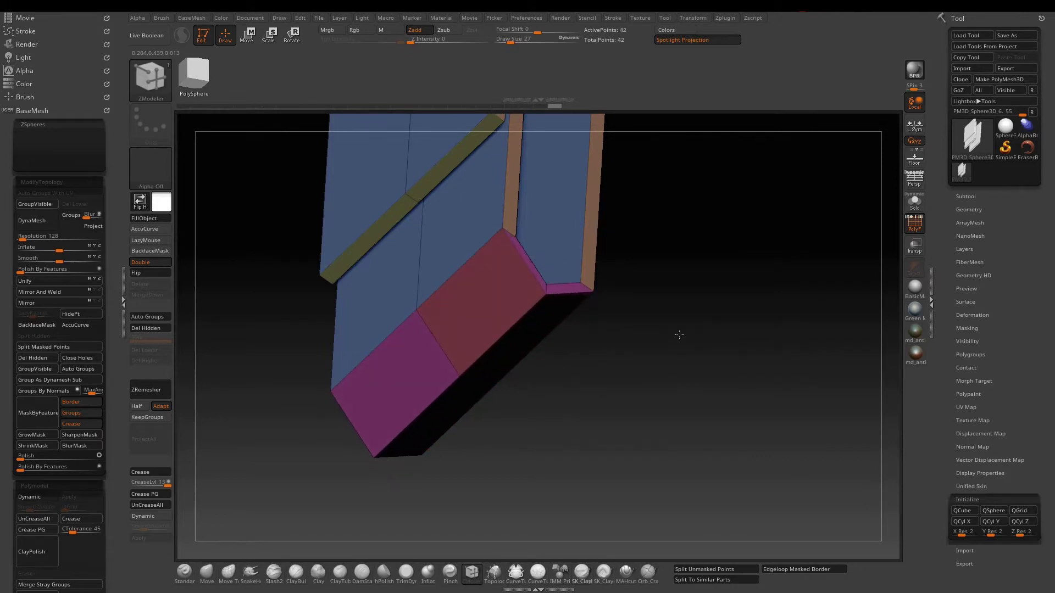
drag(679, 334, 687, 372)
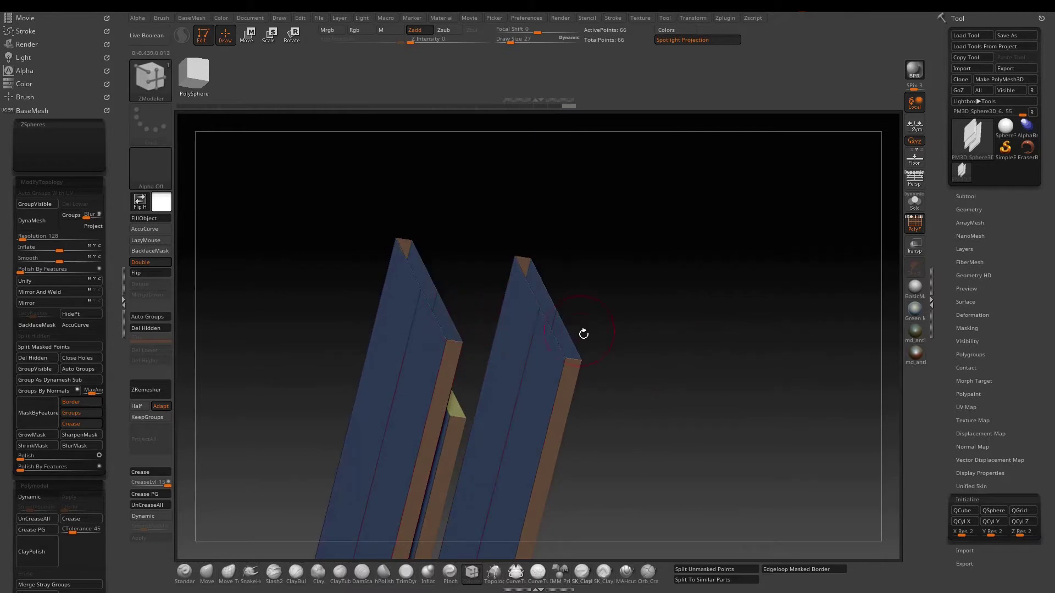
click(547, 330)
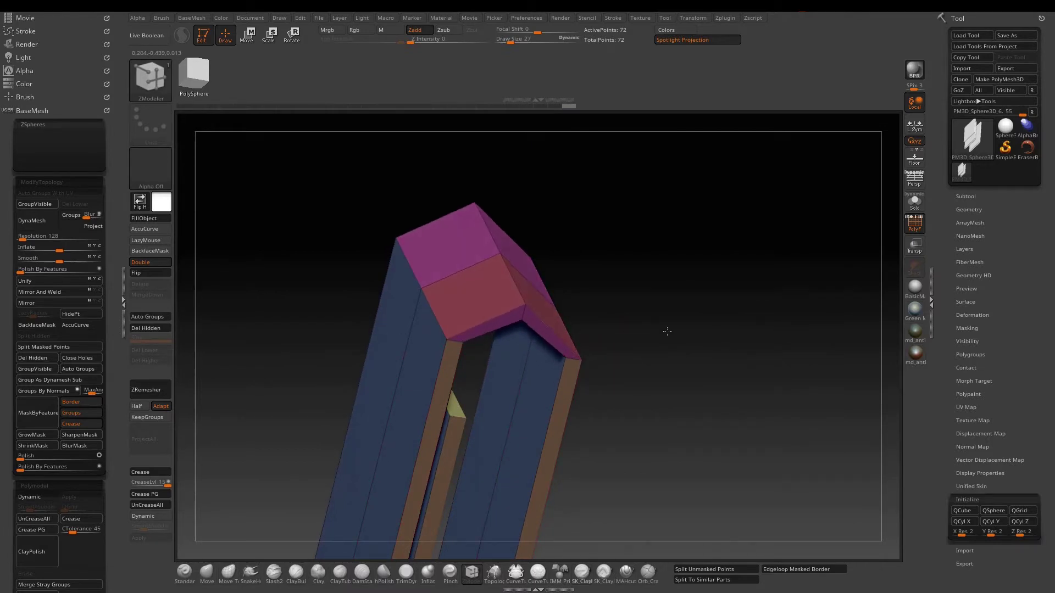
drag(667, 332, 750, 223)
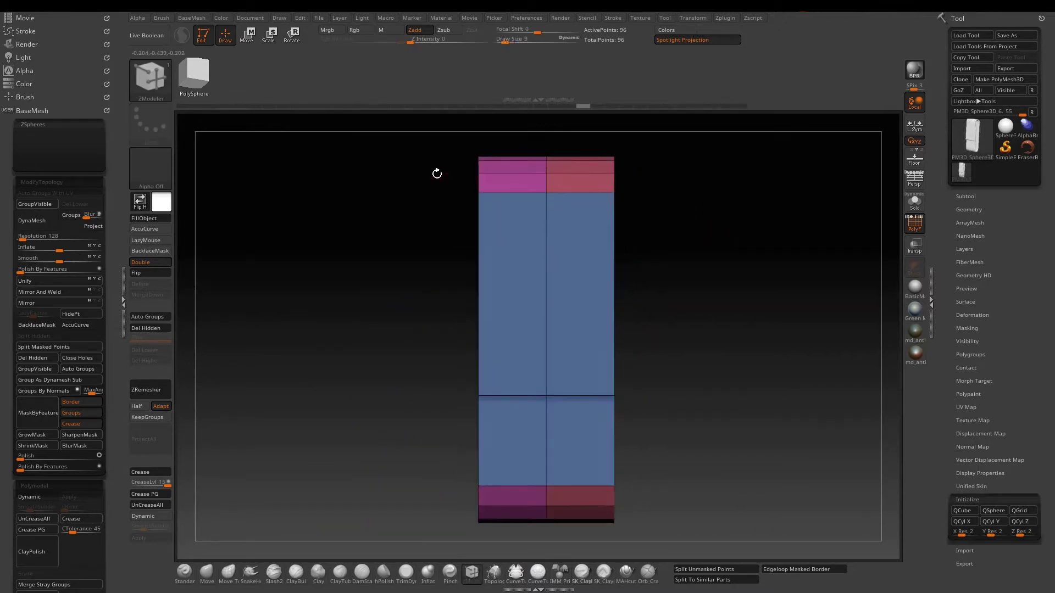
Step: Hide the left half of the clip up to its centre line in front view and delete the hidden geometry
key(ctrl+shift)
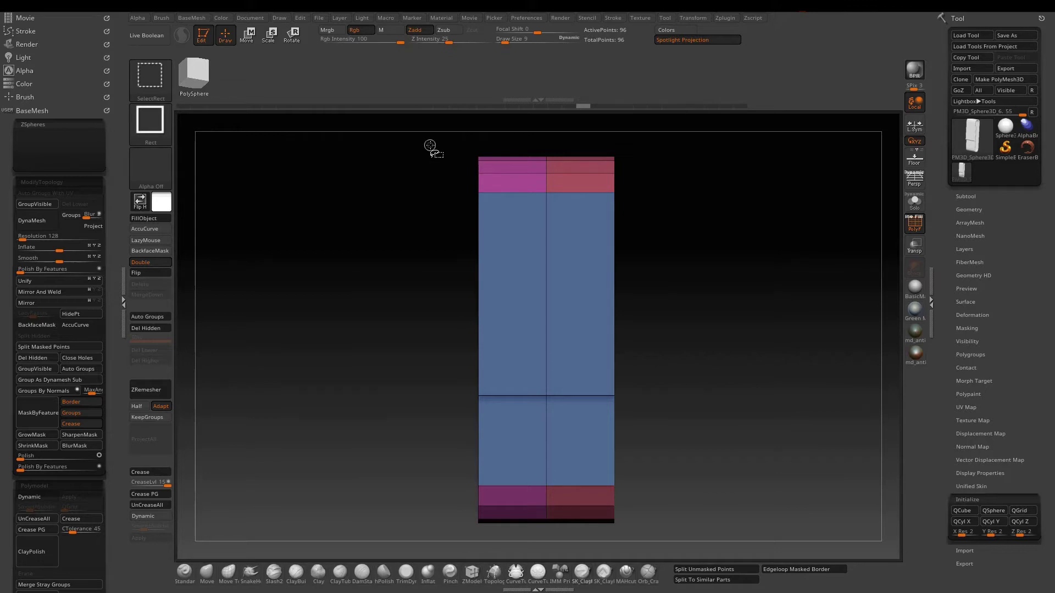
ctrl+shift+drag(436, 143, 507, 543)
click(150, 328)
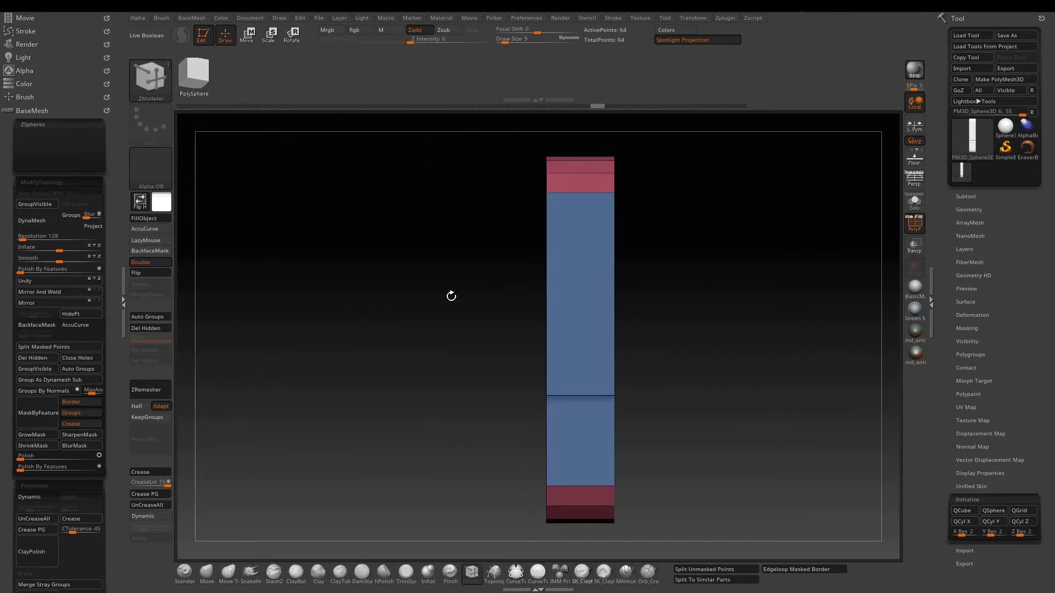
Step: Mask everything except the middle plate's top end, raise that end to the base of the upper curve, and clear the mask
mouse_move(735, 301)
mouse_down()
mouse_move(718, 306)
mouse_move(727, 287)
mouse_move(664, 306)
mouse_move(680, 309)
mouse_move(671, 302)
mouse_up()
key(ctrl+shift)
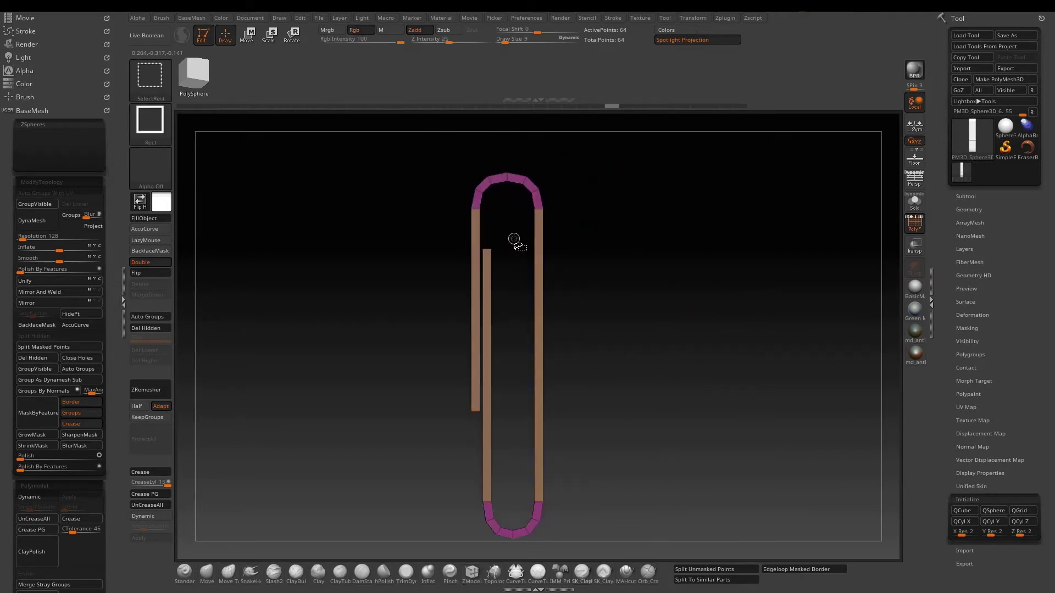
key(ctrl)
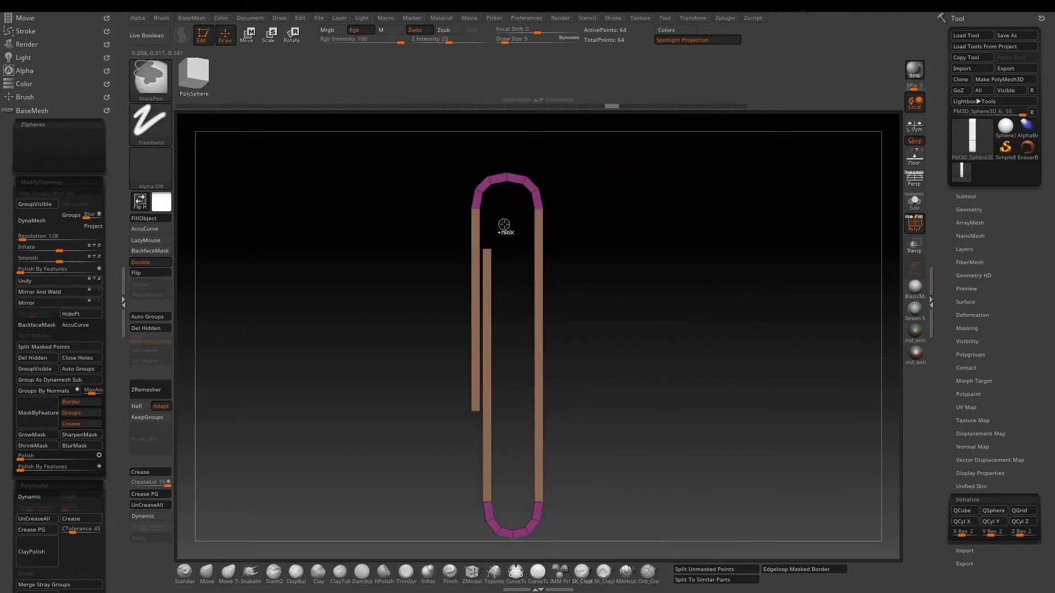
ctrl+click(482, 259)
key(w)
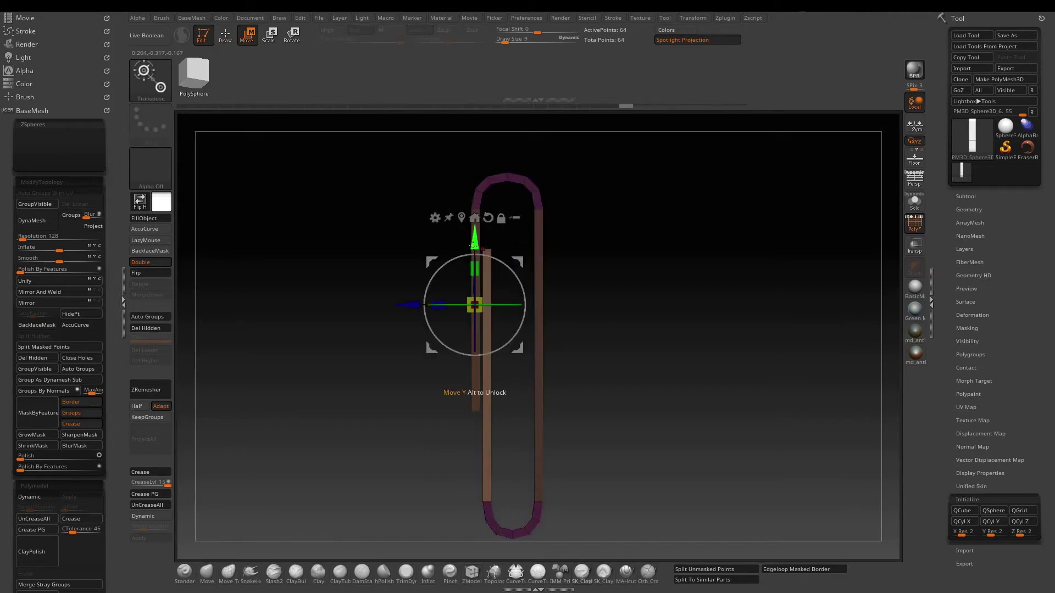
drag(480, 223, 486, 208)
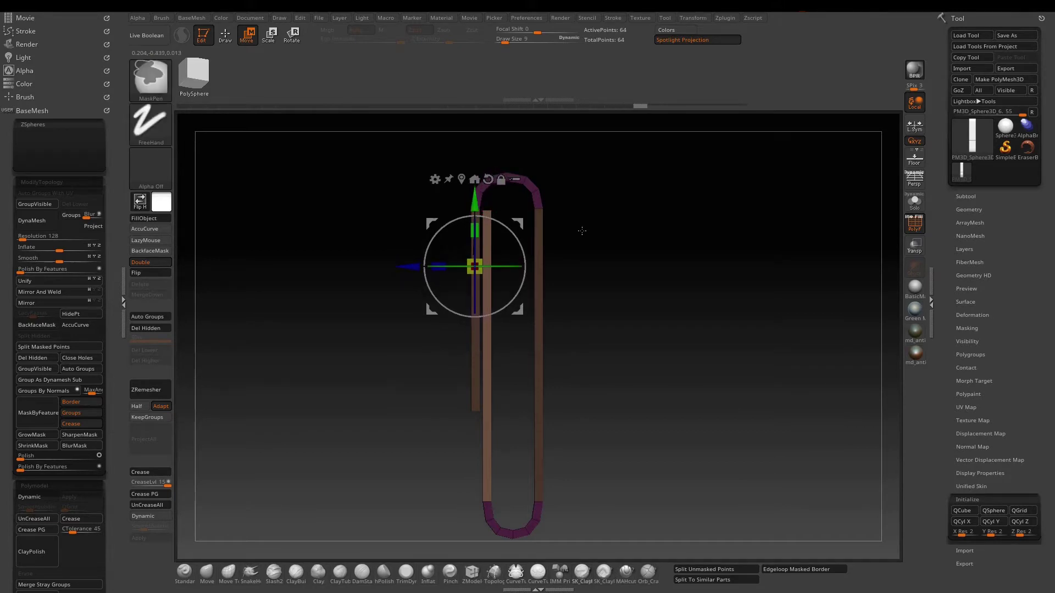
mouse_move(580, 230)
ctrl+mouse_down()
mouse_move(640, 245)
mouse_move(611, 246)
ctrl+mouse_up()
Step: Return to Draw mode and slice horizontally through all three plates just below the upper curve with the SliceCurve brush
ctrl+shift+click(151, 77)
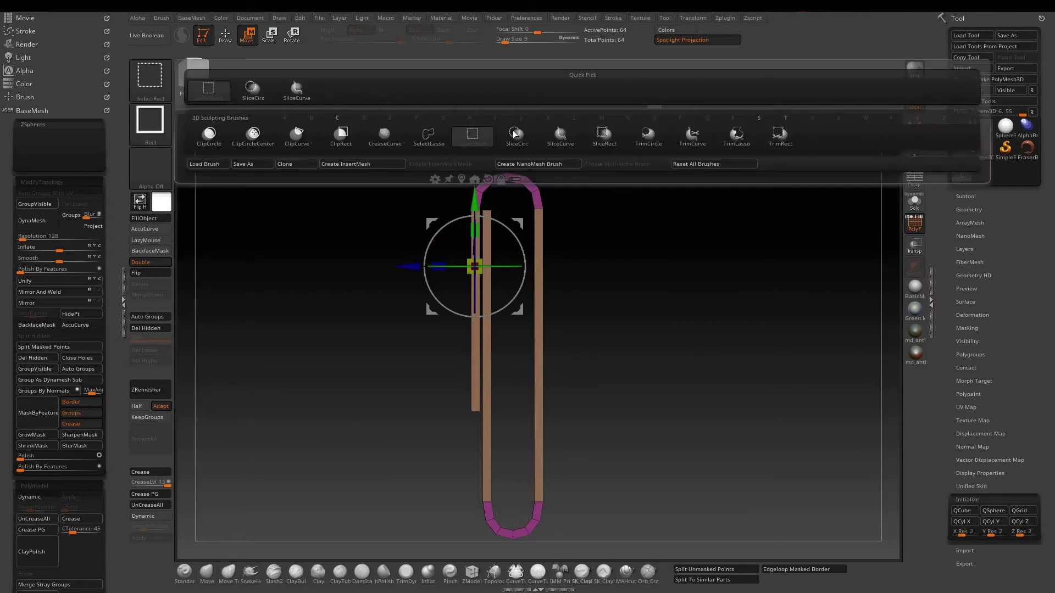
ctrl+shift+click(604, 140)
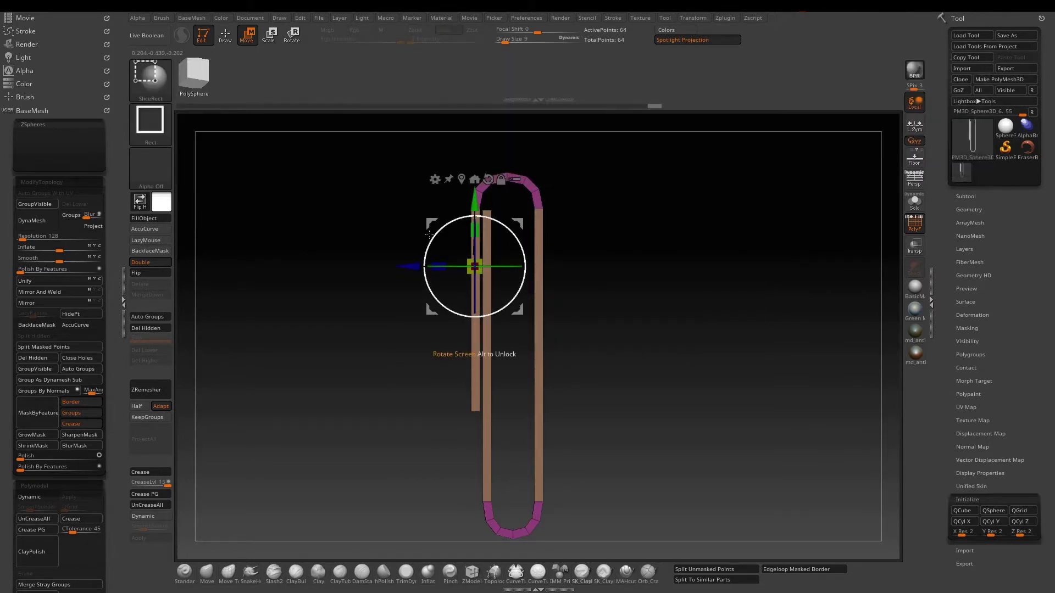
key(q)
mouse_move(446, 228)
mouse_down()
mouse_move(563, 226)
mouse_move(459, 230)
mouse_up()
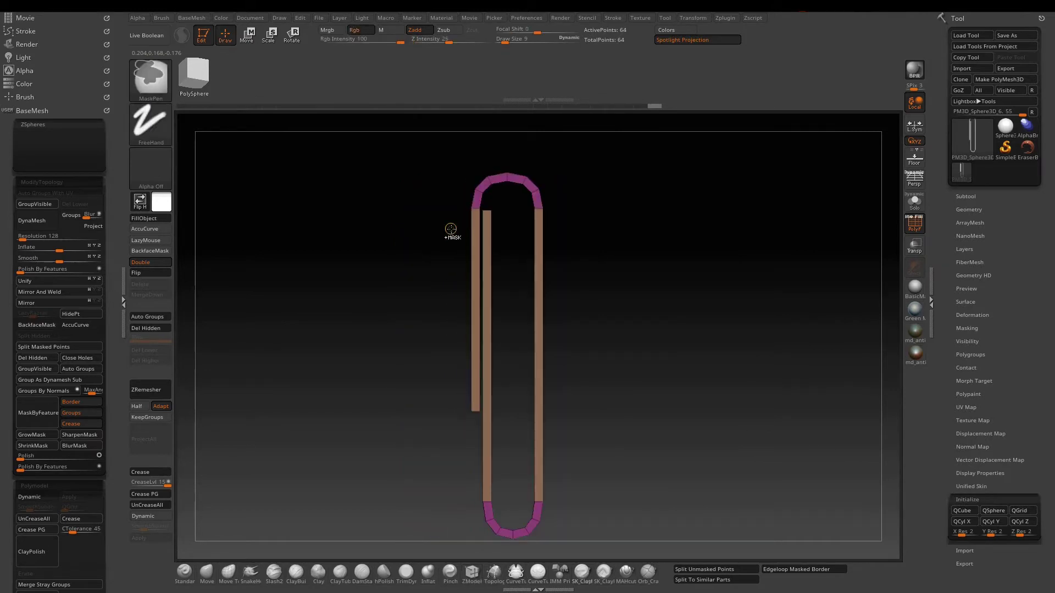
ctrl+shift+click(150, 77)
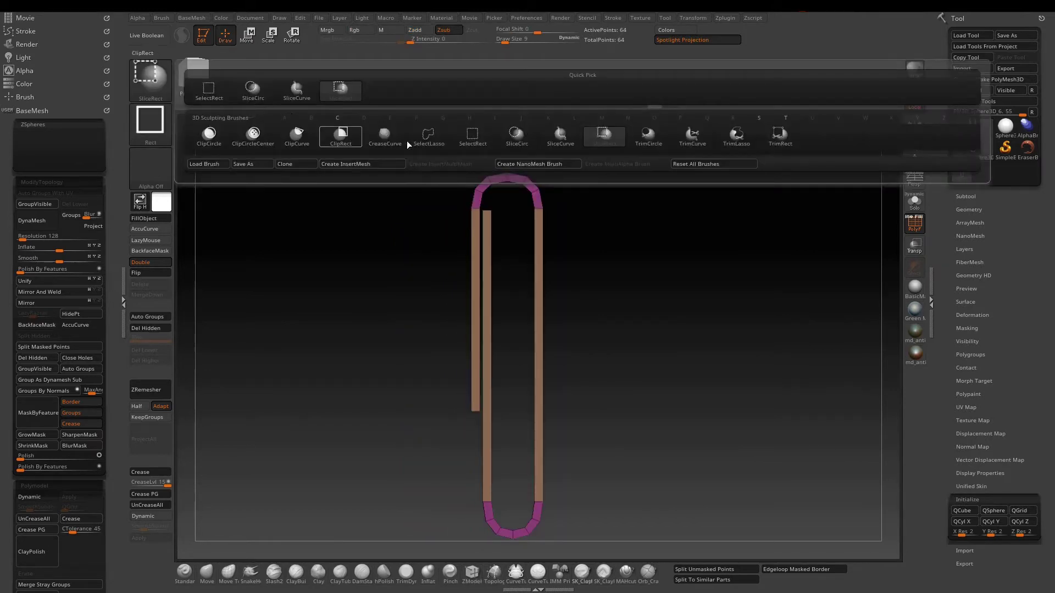
click(569, 138)
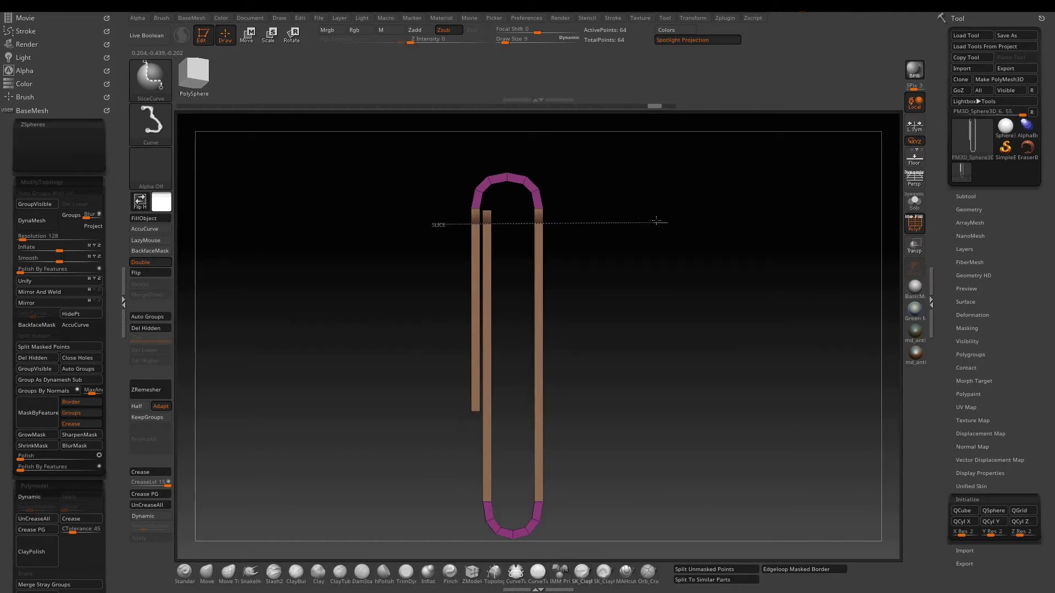
mouse_move(657, 212)
ctrl+shift+mouse_down()
mouse_move(665, 243)
mouse_move(626, 248)
mouse_move(636, 248)
mouse_move(612, 339)
mouse_move(647, 299)
ctrl+shift+mouse_up()
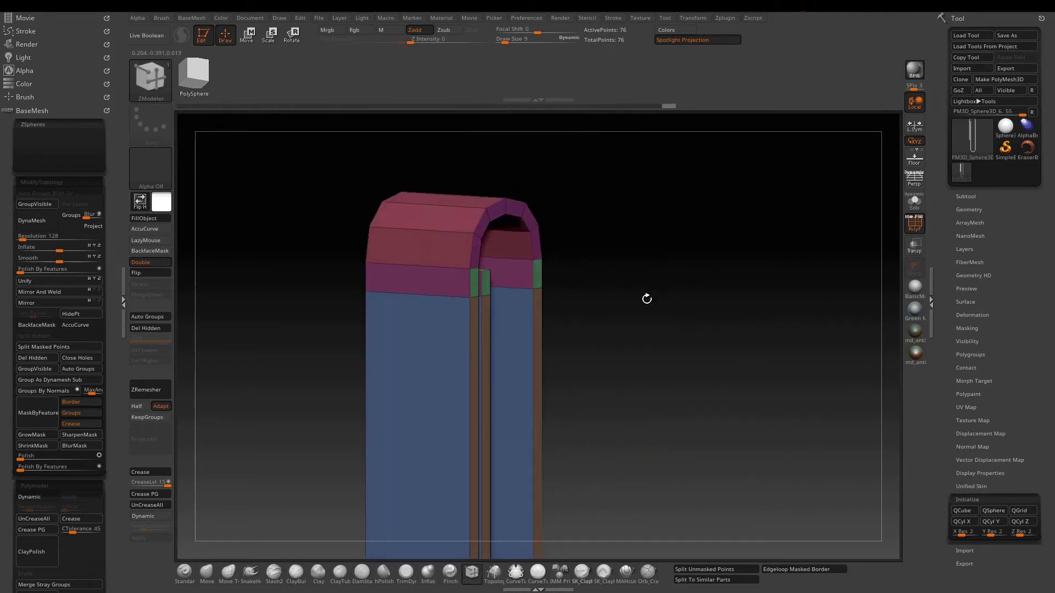
Step: Insert two lengthwise edge loops around the clip near its cut side with ZModeler
key(space)
click(458, 232)
click(456, 232)
click(462, 233)
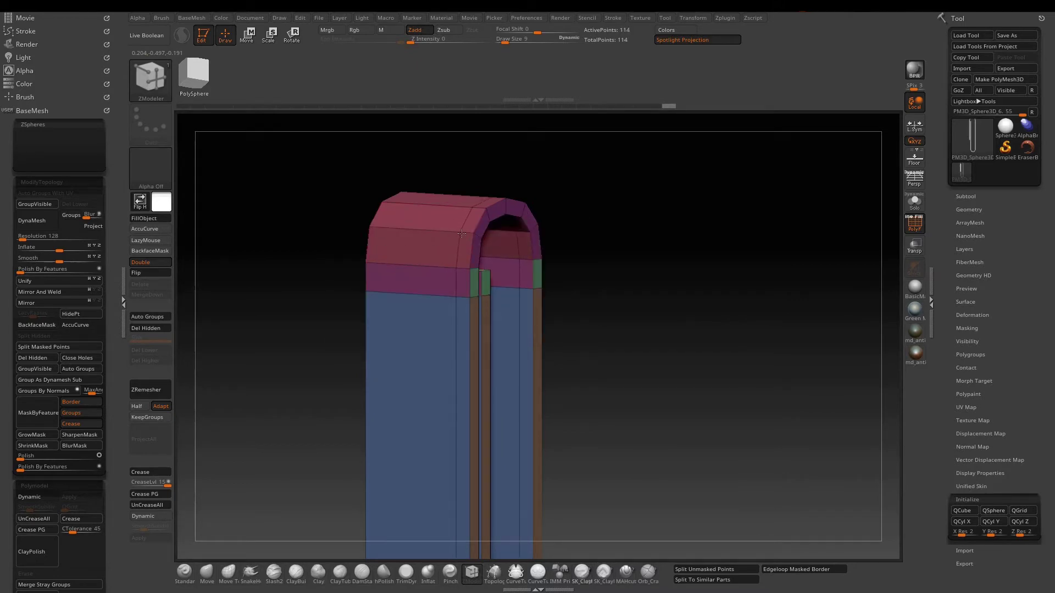
click(440, 232)
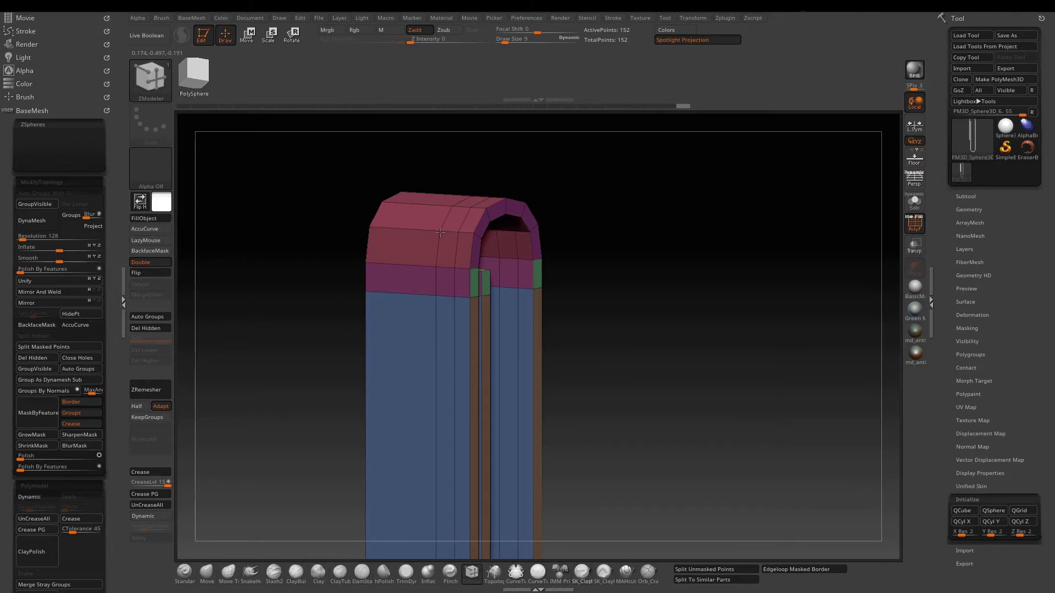
Step: QMesh the narrow inner strip of the back plate across to the middle plate, down into the start of the lower curve
drag(648, 308, 621, 316)
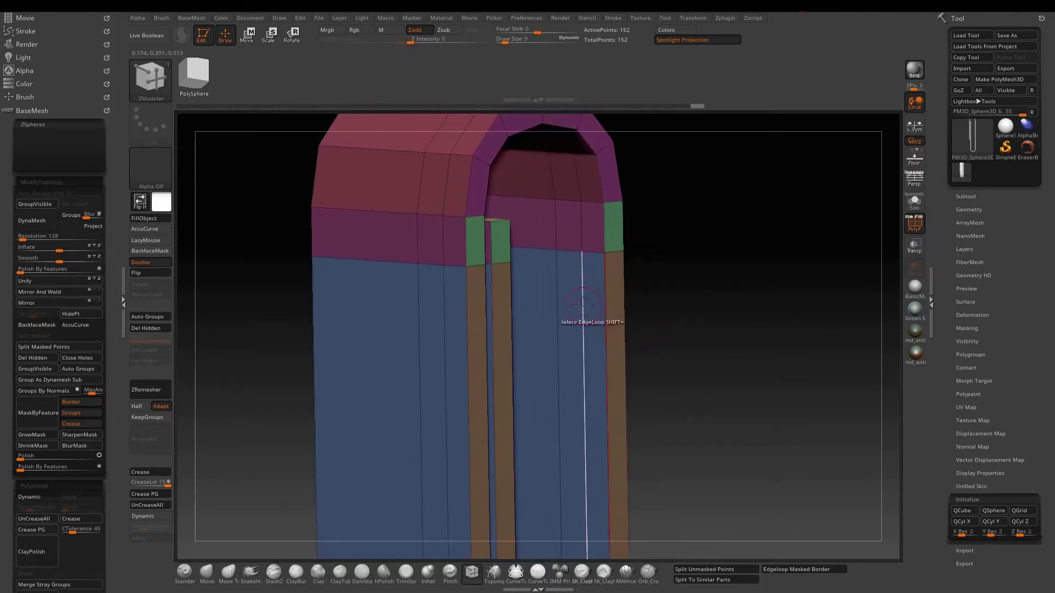
key(space)
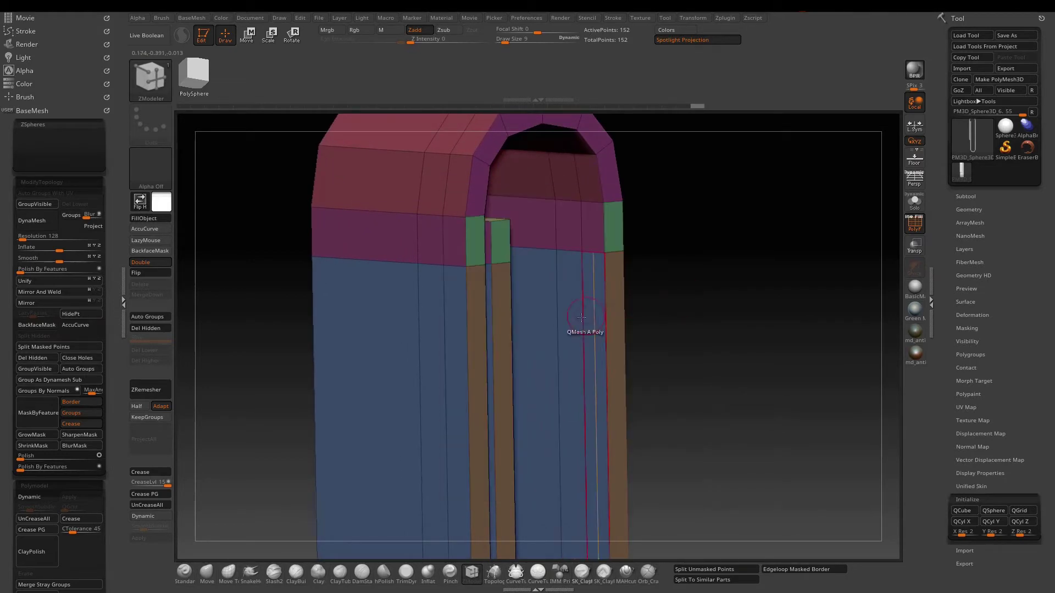
drag(575, 329, 456, 356)
drag(711, 308, 699, 388)
alt+drag(700, 388, 710, 96)
alt+drag(728, 344, 708, 258)
drag(637, 194, 424, 296)
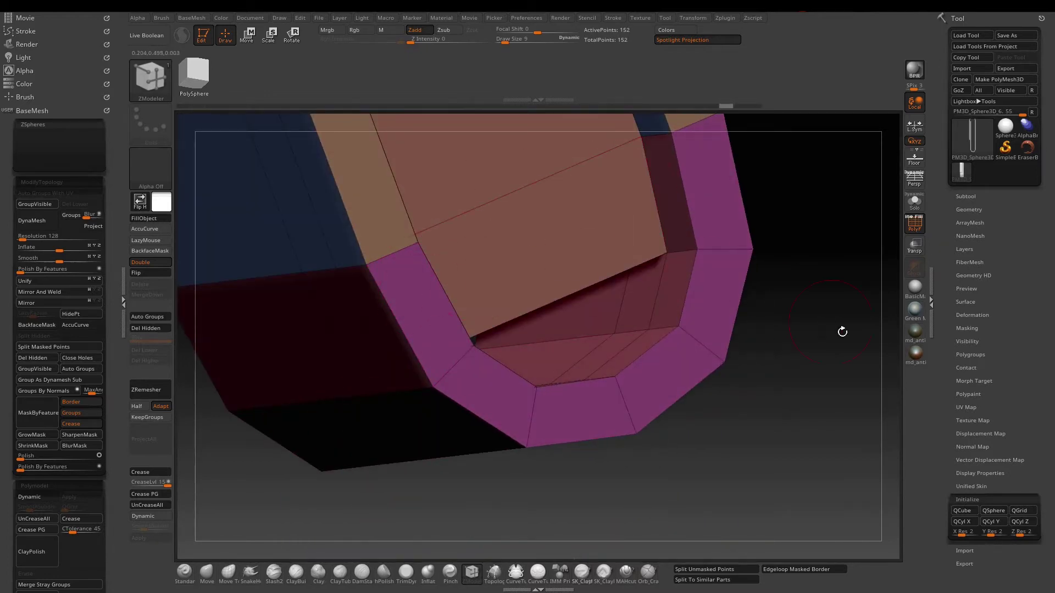
Step: Insert a lengthwise edge loop down the centre of the new wall between the middle and back plates
right_drag(843, 332, 805, 347)
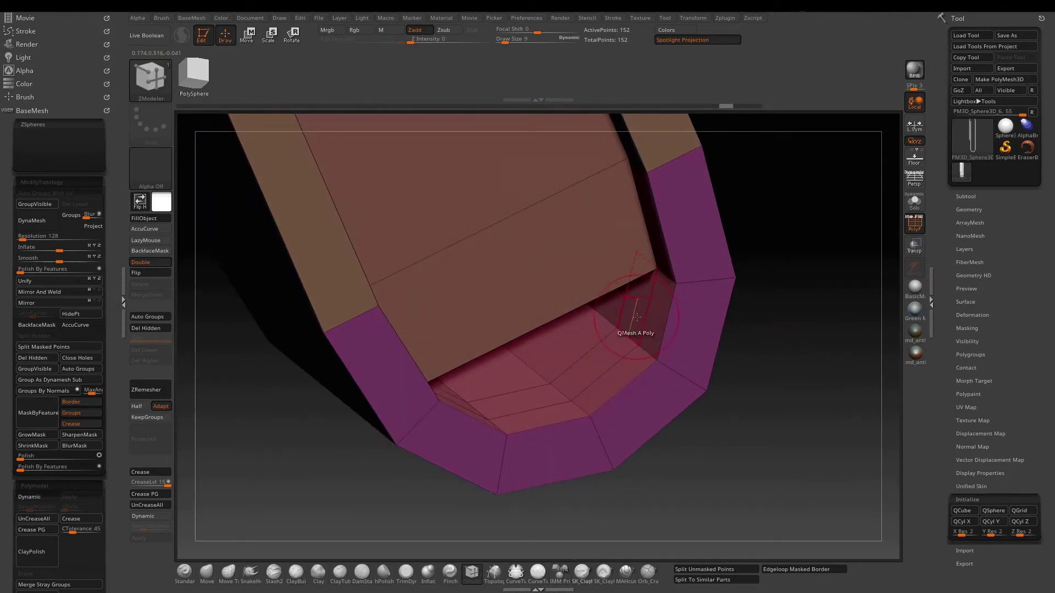
shift+right_drag(812, 280, 748, 404)
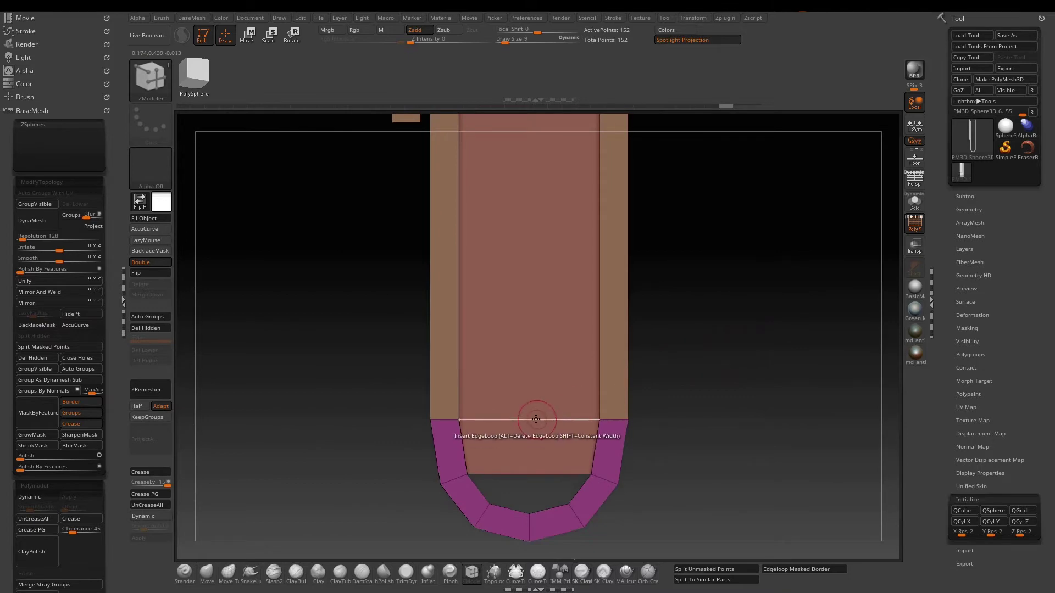
key(space)
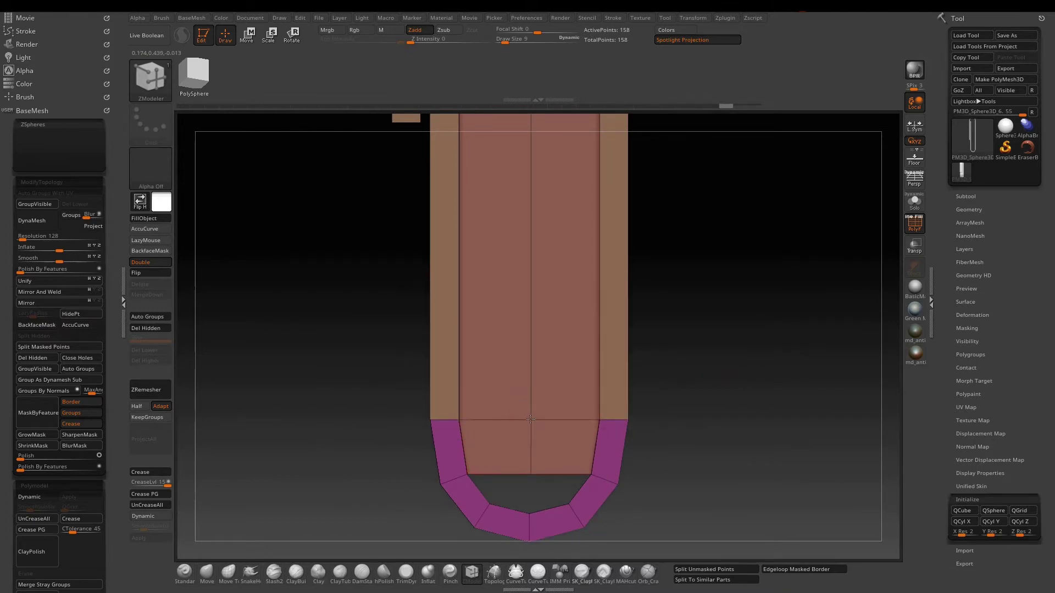
Step: Set the ZModeler polygon action to Delete and remove the lower curve's inner strip polygons around the end of the wall
drag(717, 375, 769, 389)
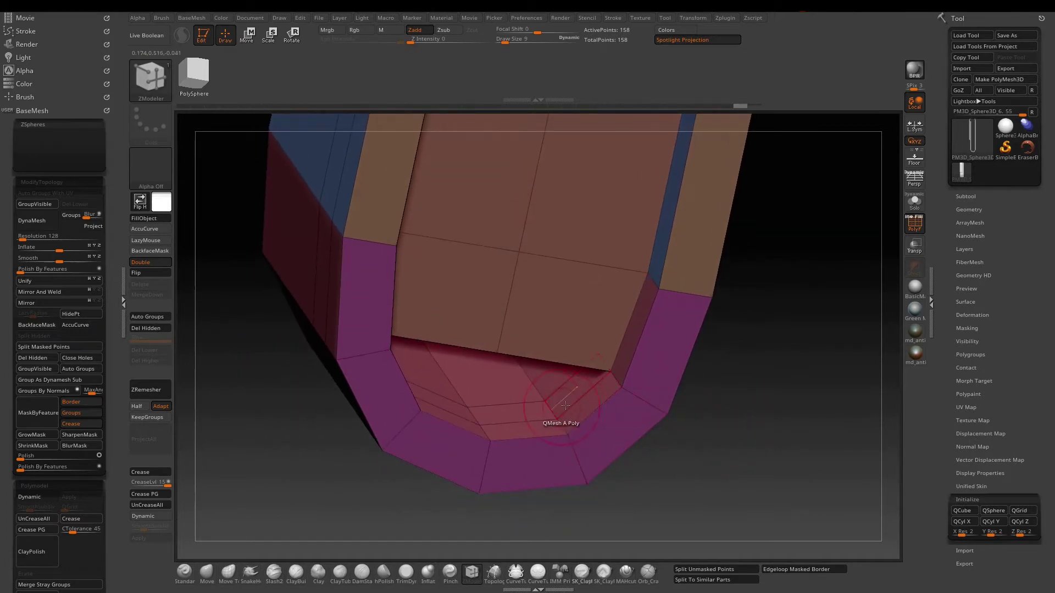
key(space)
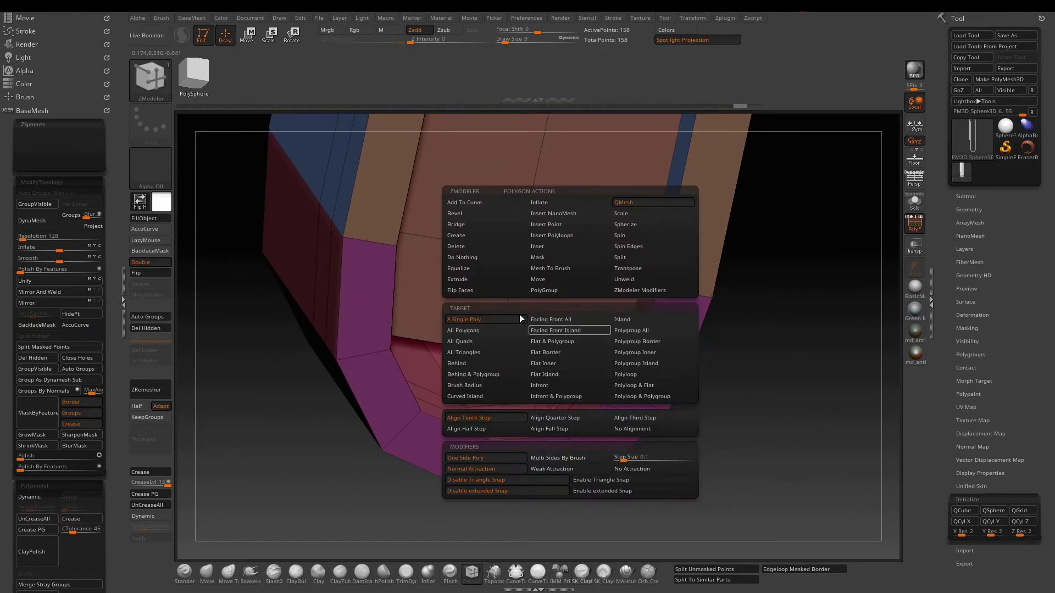
click(479, 245)
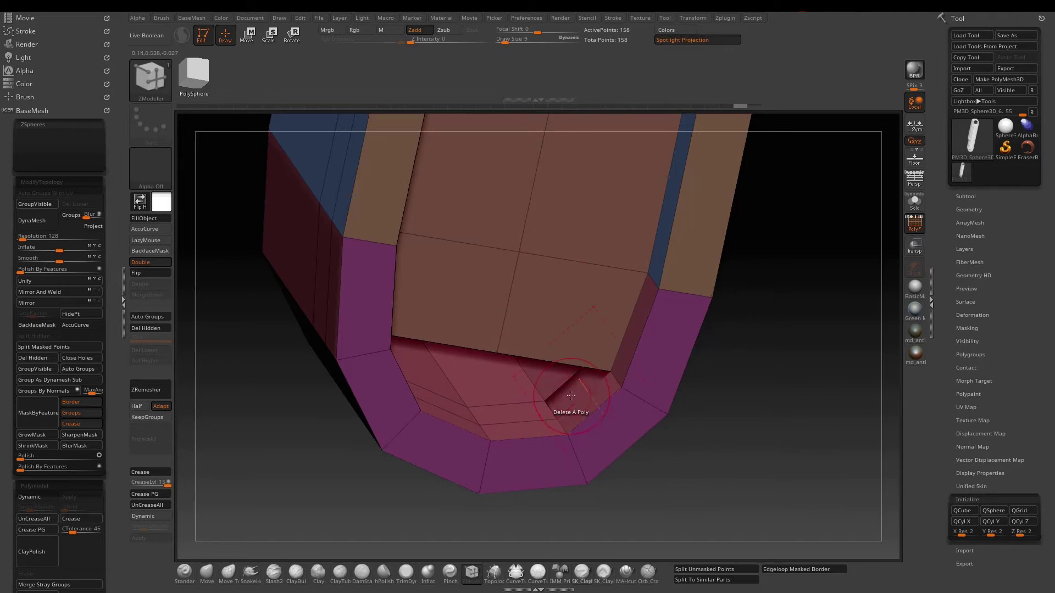
click(510, 413)
drag(767, 398, 656, 405)
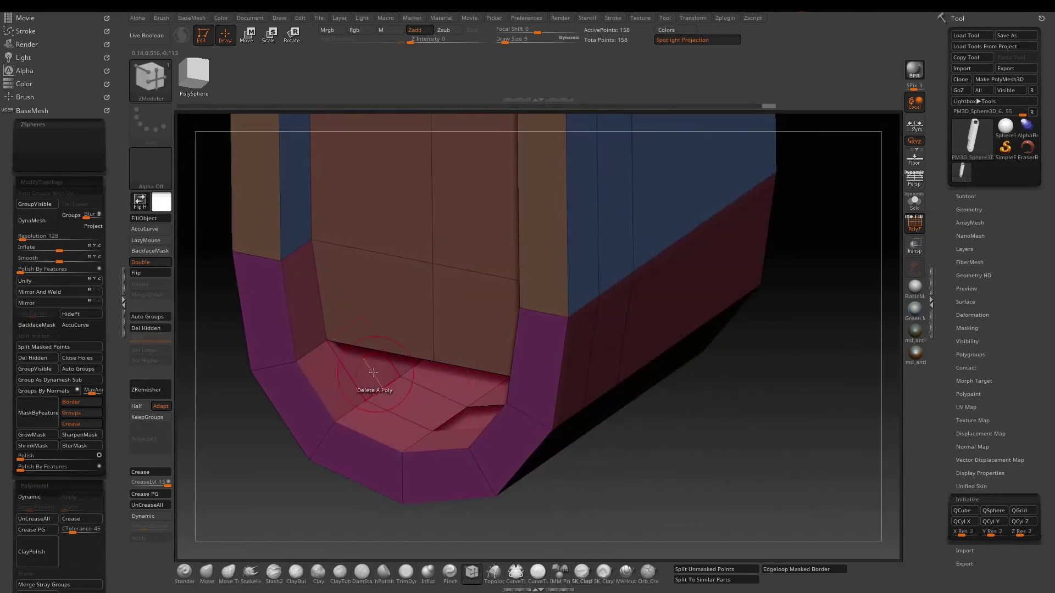
click(403, 395)
drag(744, 427, 767, 438)
click(688, 327)
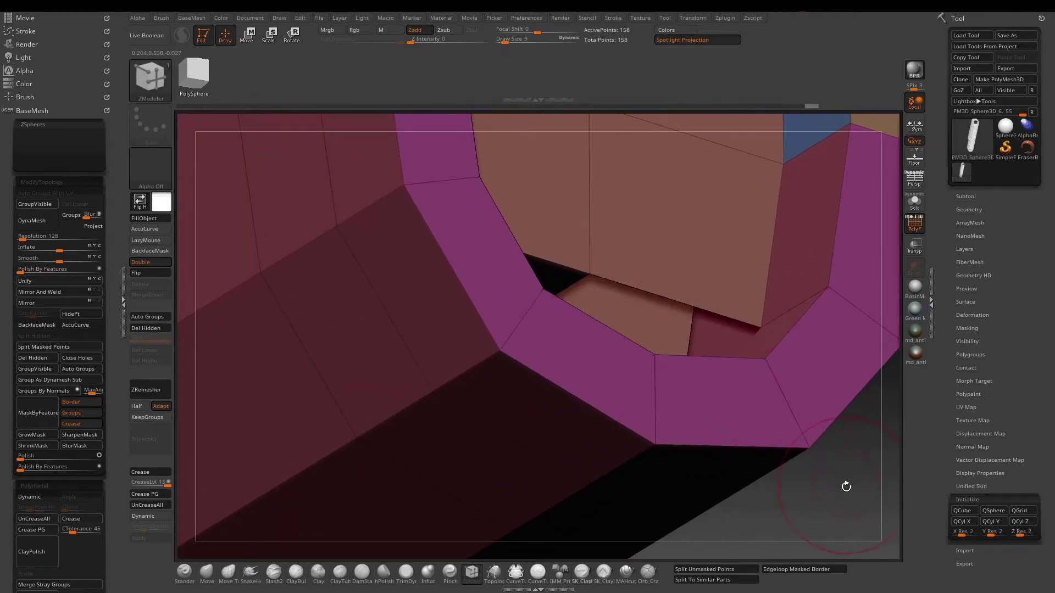
Step: Reduce the draw size to 5 and set the ZModeler edge action to Bridge with the Edges target
drag(846, 487, 808, 481)
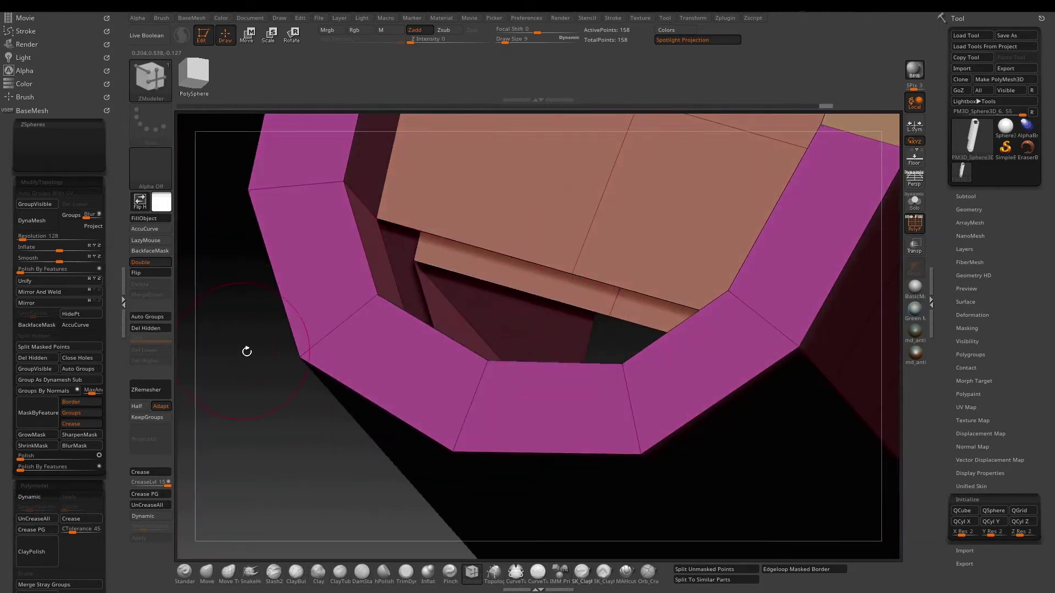
mouse_move(247, 352)
mouse_down()
mouse_move(258, 388)
mouse_move(285, 384)
mouse_move(326, 420)
mouse_up()
key(s)
drag(531, 295, 528, 292)
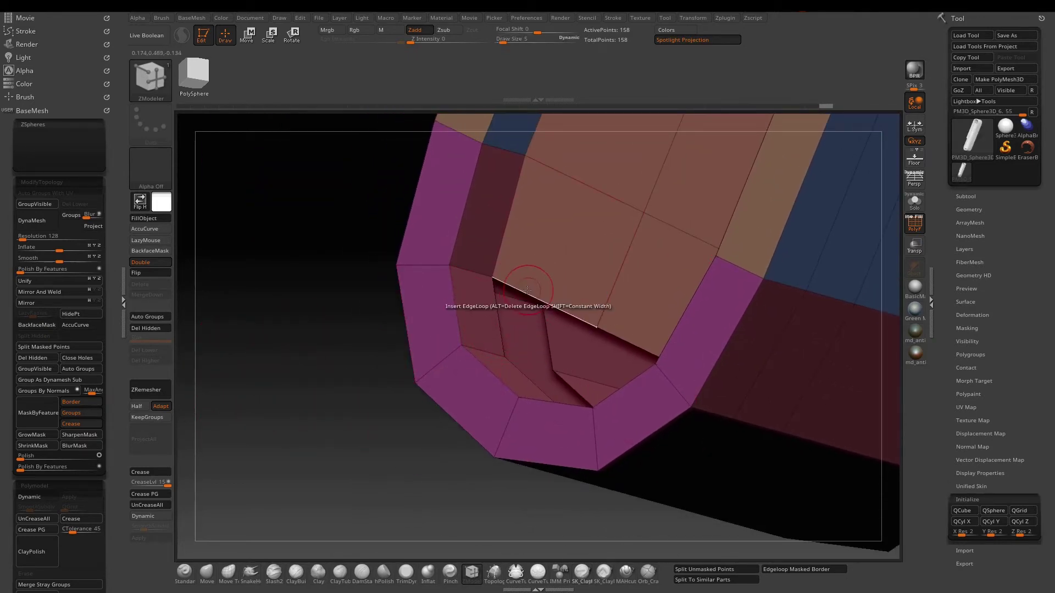
key(space)
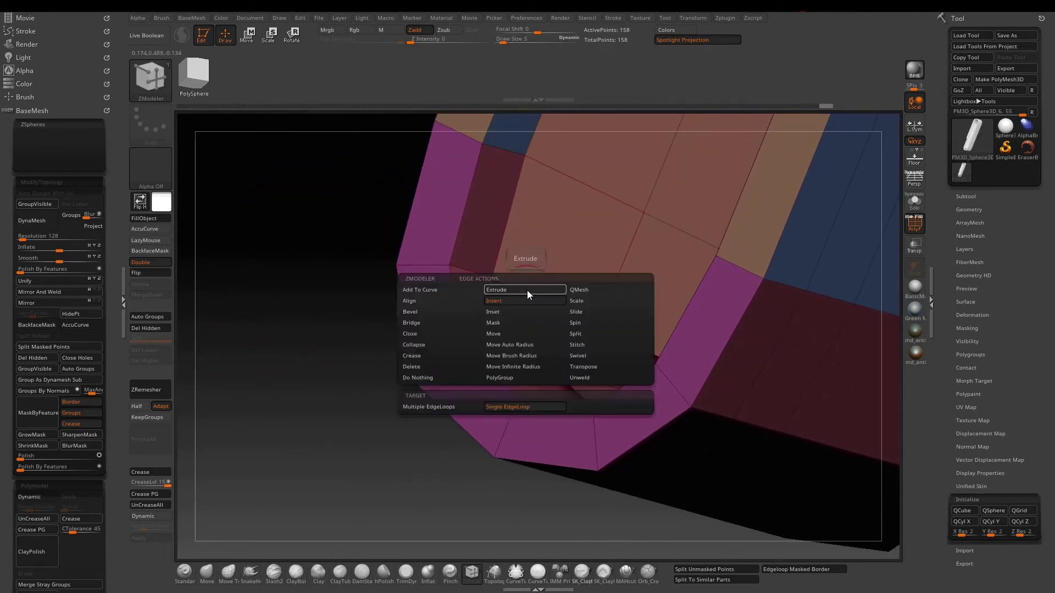
click(433, 322)
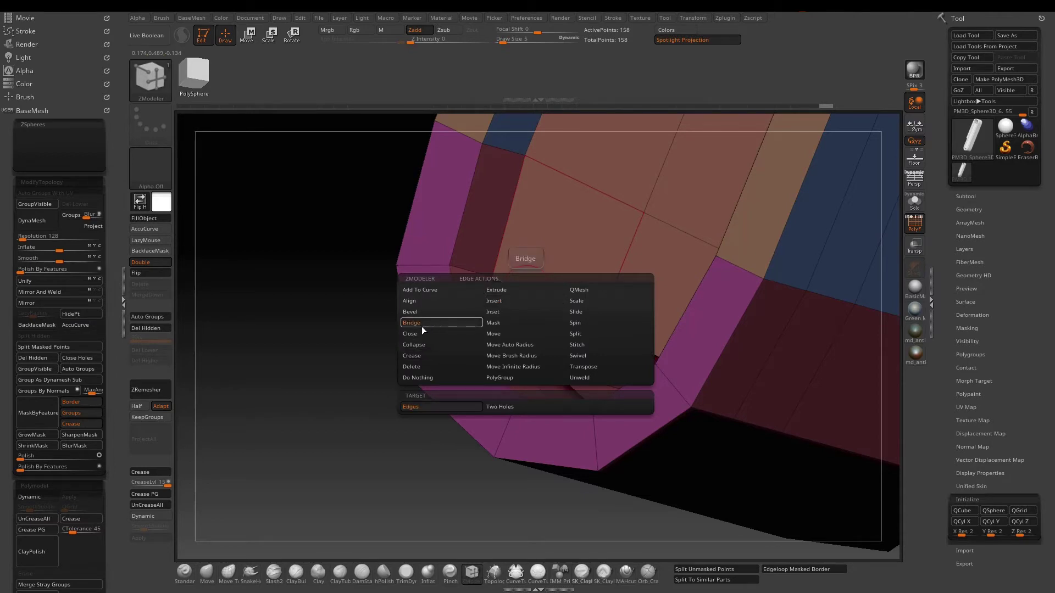
Step: Bridge the wall's lower edges to the lower curve's open edges on the cut side until that opening is filled
click(507, 312)
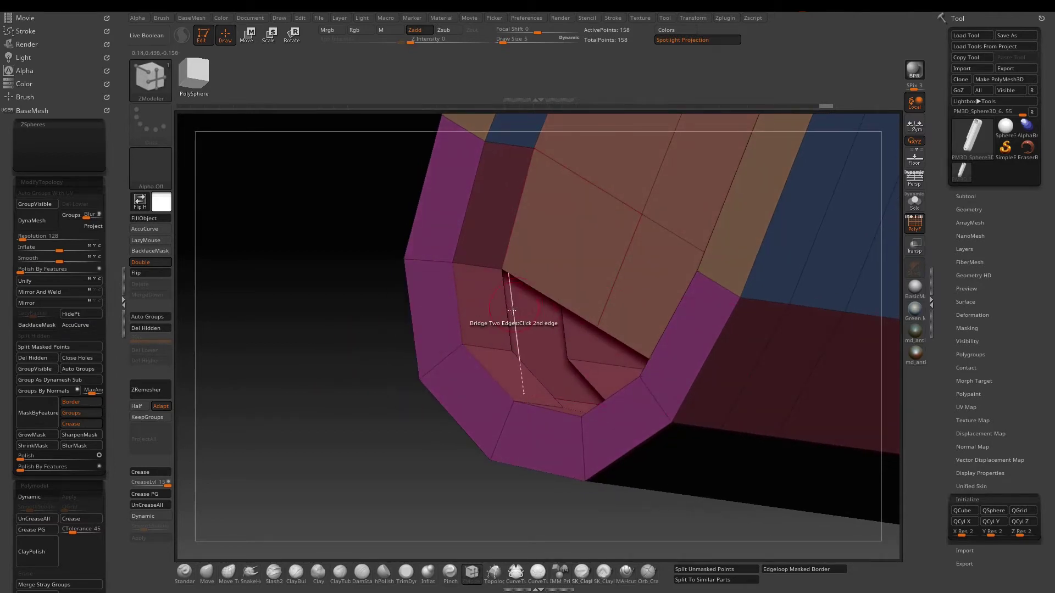
click(541, 293)
right_drag(540, 297, 557, 350)
click(523, 388)
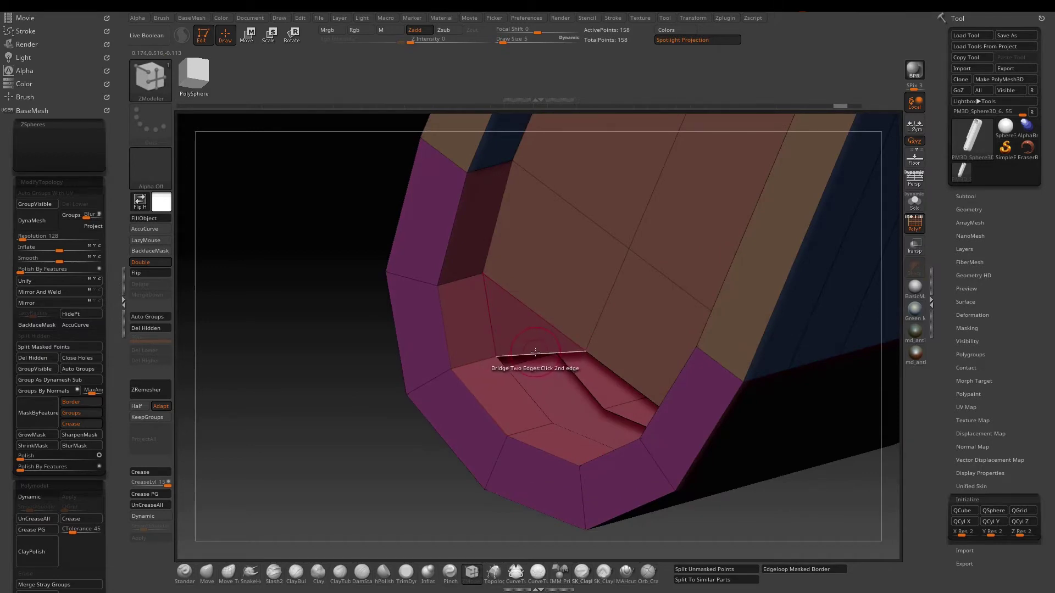
click(535, 352)
drag(322, 409, 355, 426)
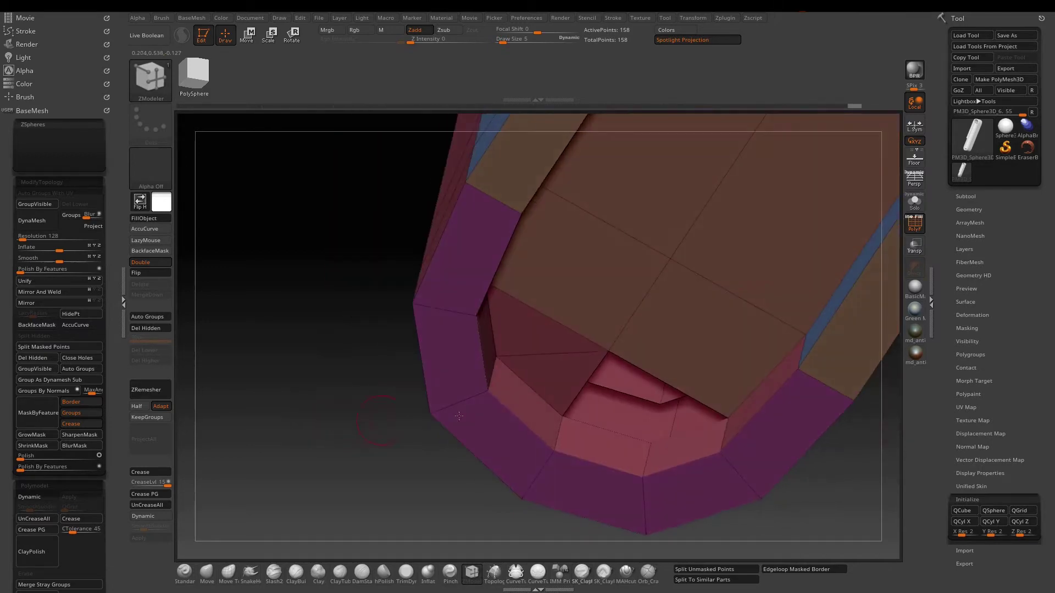
click(695, 429)
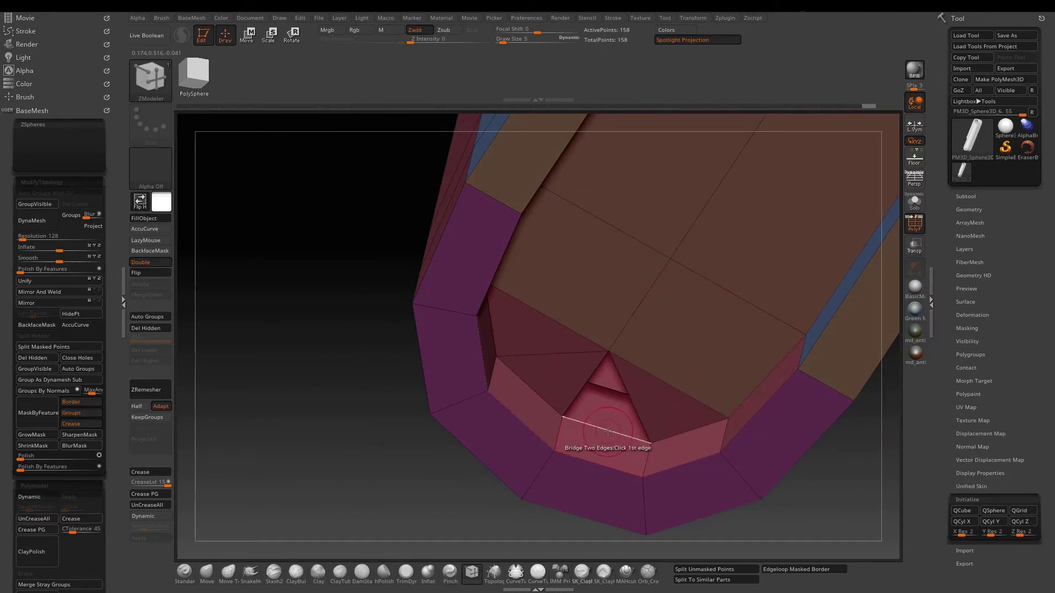
click(627, 404)
Step: Bridge the remaining open edges beneath the wall on its opposite side
drag(395, 478, 429, 444)
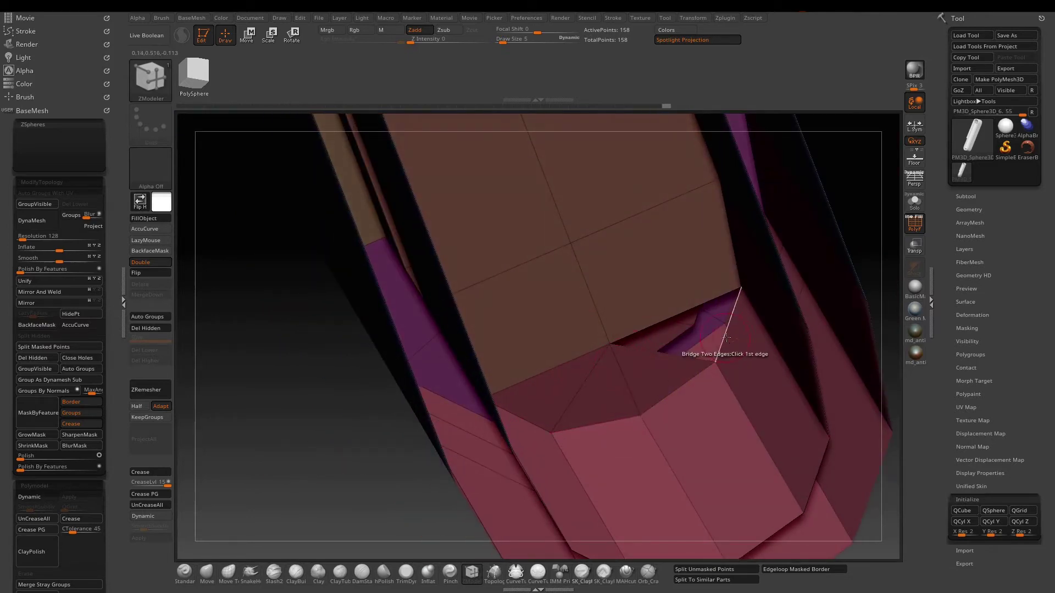
click(653, 324)
drag(385, 439, 292, 434)
Step: Set the ZModeler edge action to Delete and remove the surplus diagonal edges in the filled faces beneath the wall's end
mouse_move(888, 388)
mouse_down()
mouse_move(874, 434)
mouse_move(895, 393)
mouse_up()
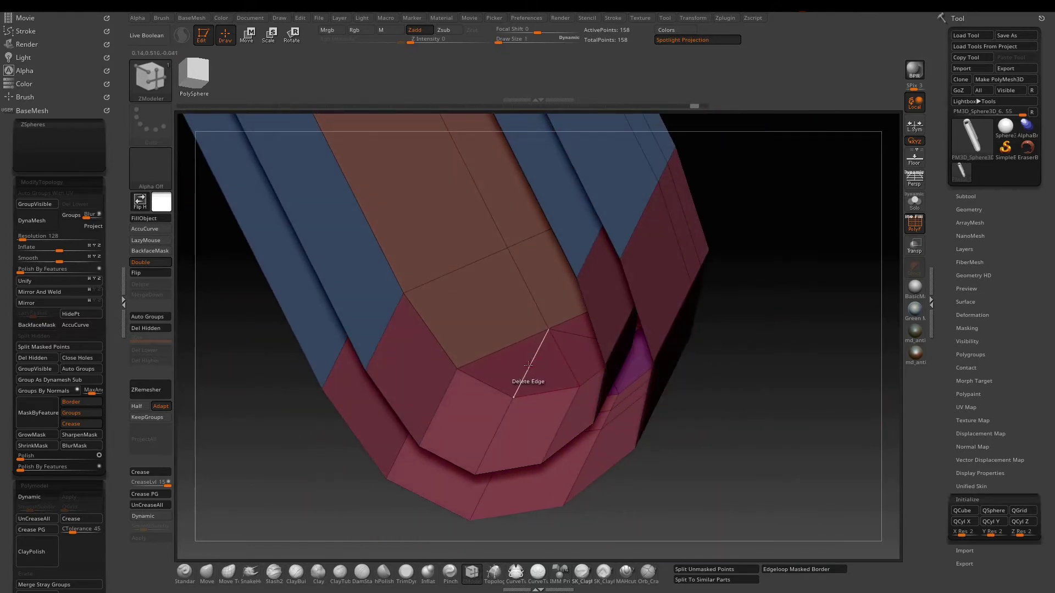
drag(715, 356, 756, 362)
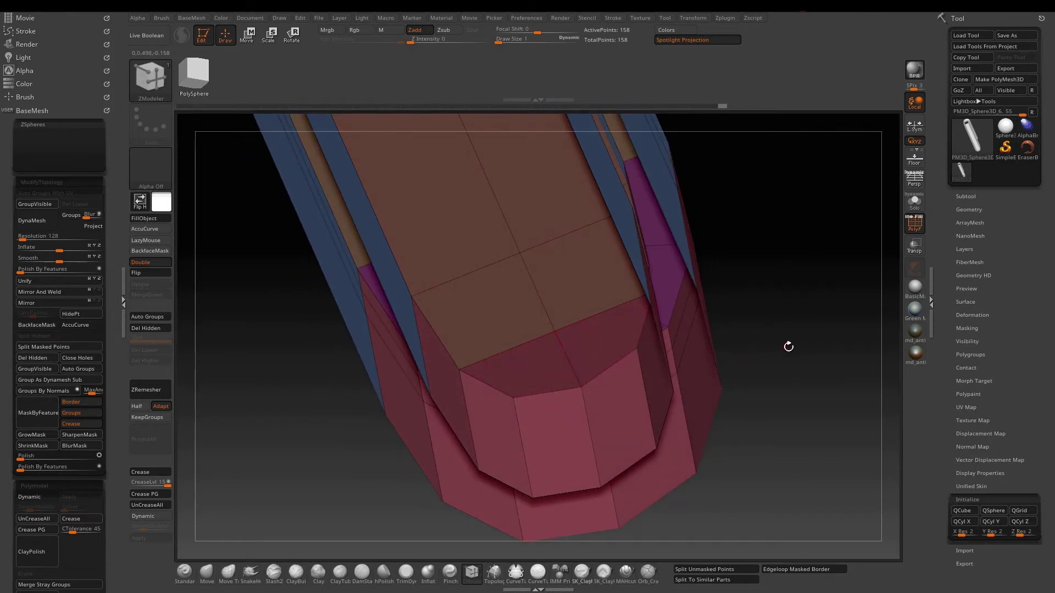
drag(789, 347, 344, 417)
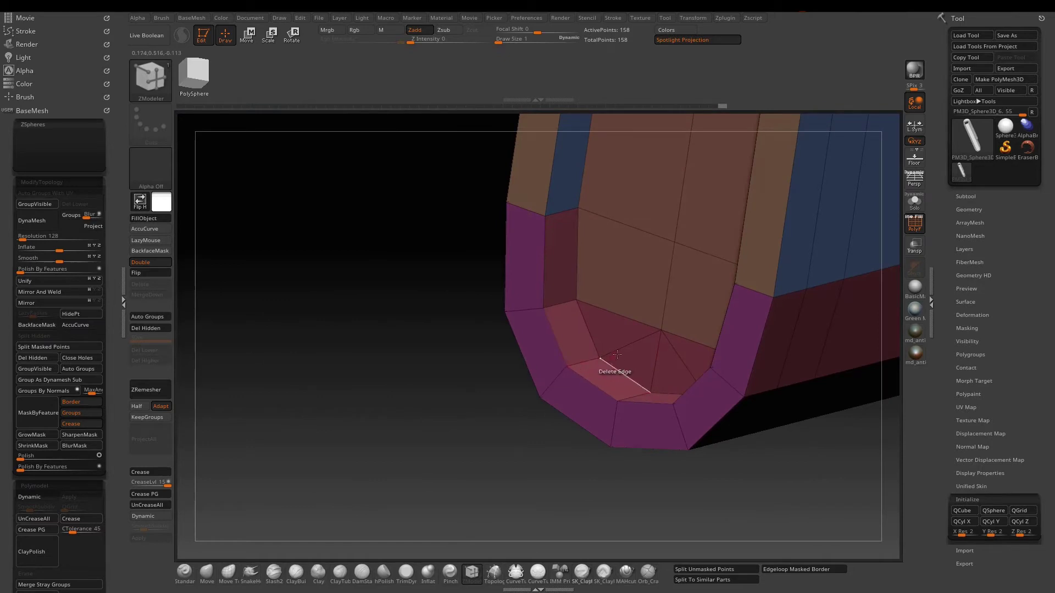
drag(632, 358, 679, 315)
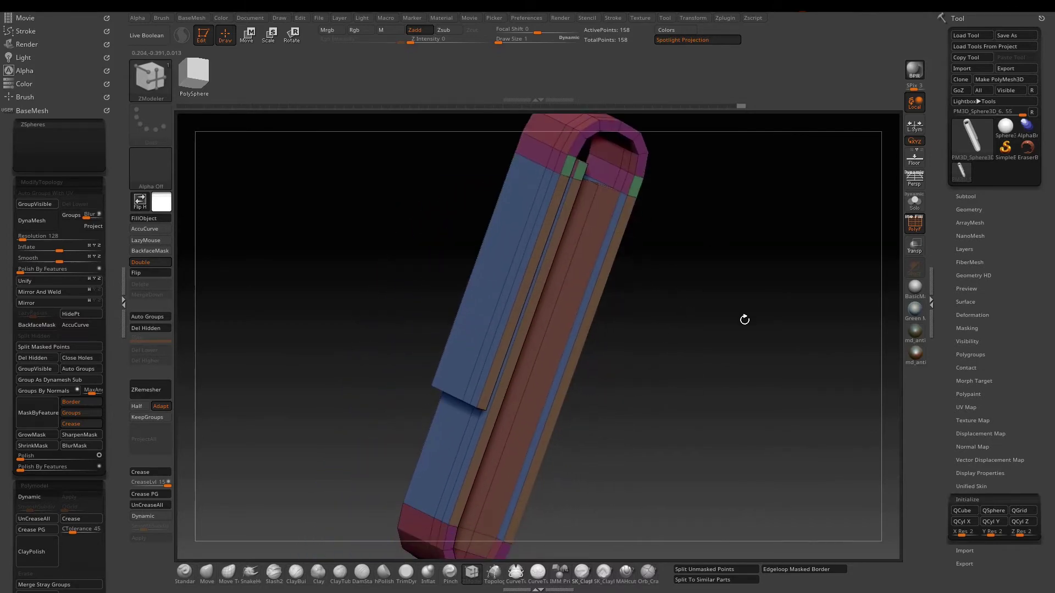
Step: Switch the masking stroke to Rect and mask everything except the middle of the upper plate's lower edge
drag(645, 390, 657, 351)
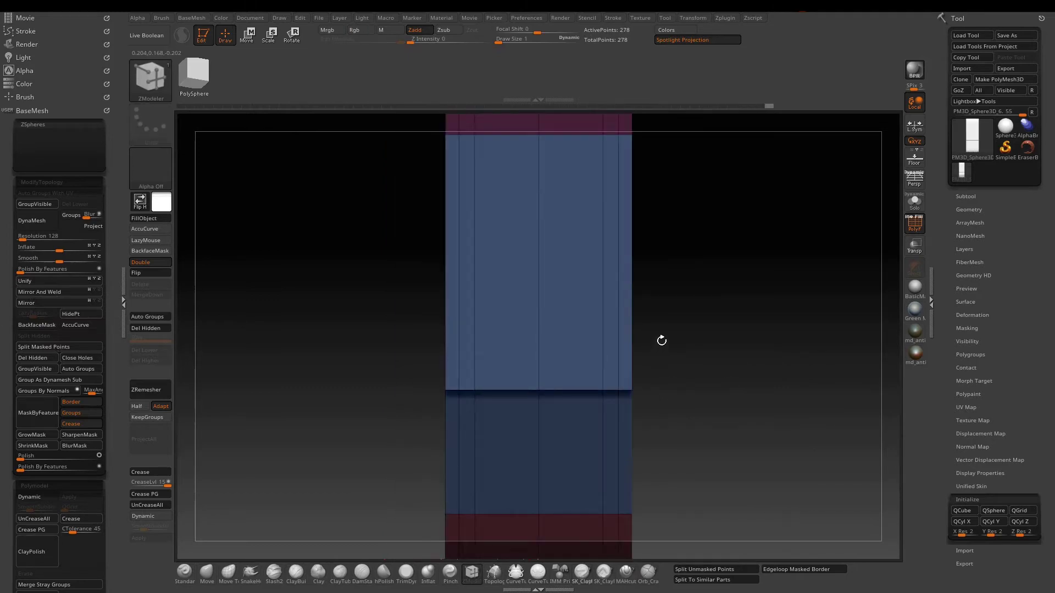
key(ctrl)
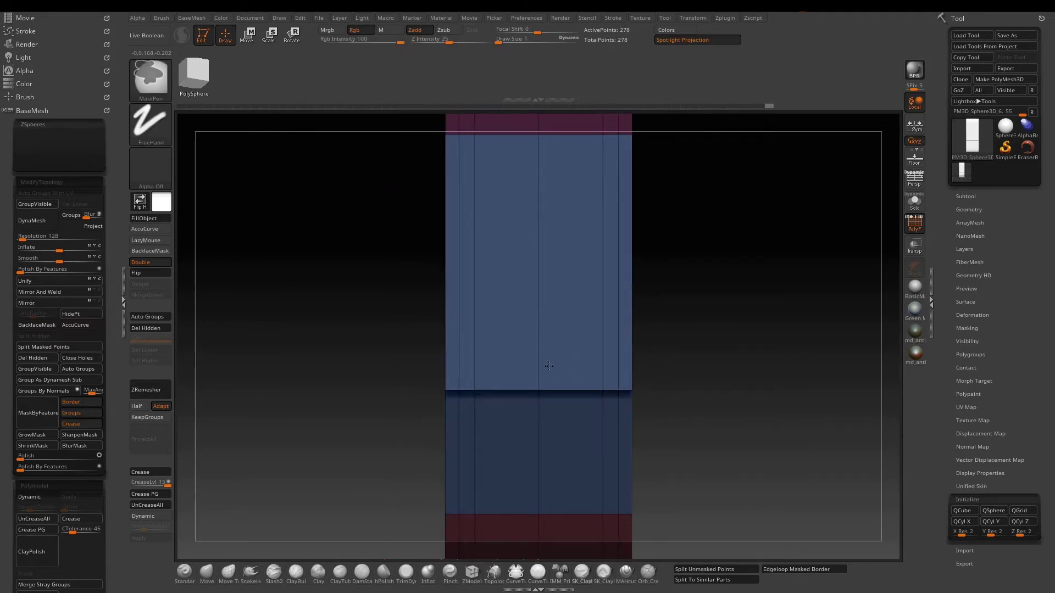
mouse_move(681, 353)
ctrl+mouse_down()
mouse_move(724, 351)
mouse_move(595, 416)
ctrl+mouse_up()
key(ctrl+z)
ctrl+click(155, 122)
ctrl+click(329, 110)
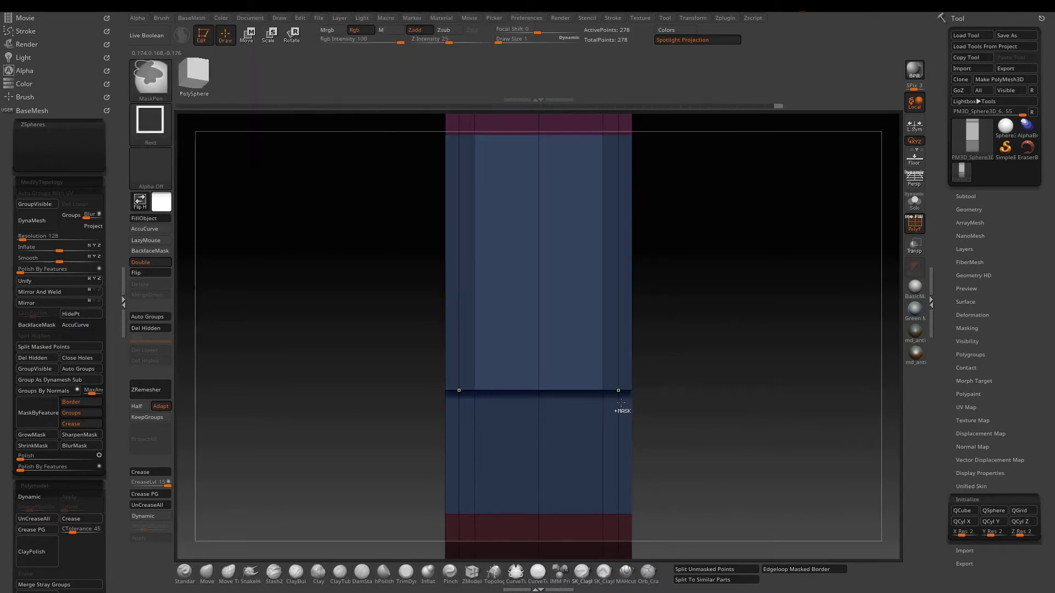
Step: Move the middle of the upper plate's lower edge down along Y to form a shallow point, and clear the mask
key(w)
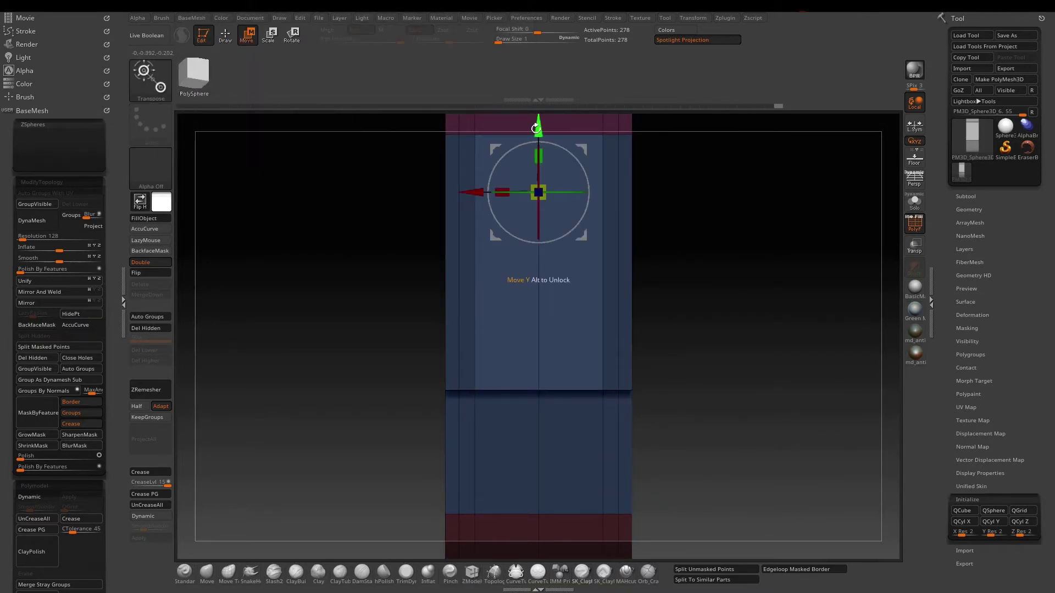
drag(535, 128, 539, 347)
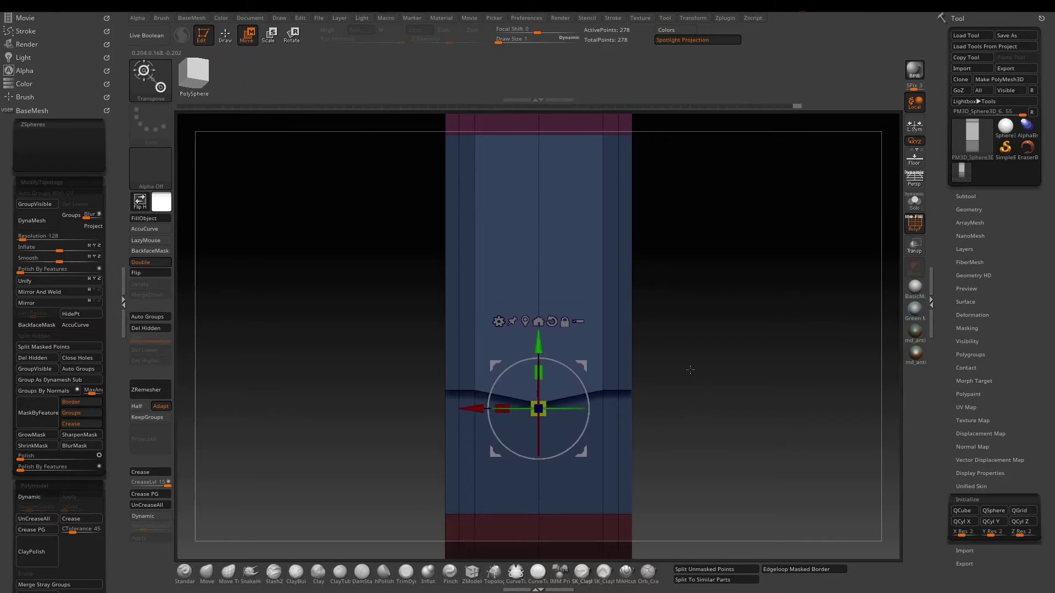
ctrl+drag(690, 370, 714, 384)
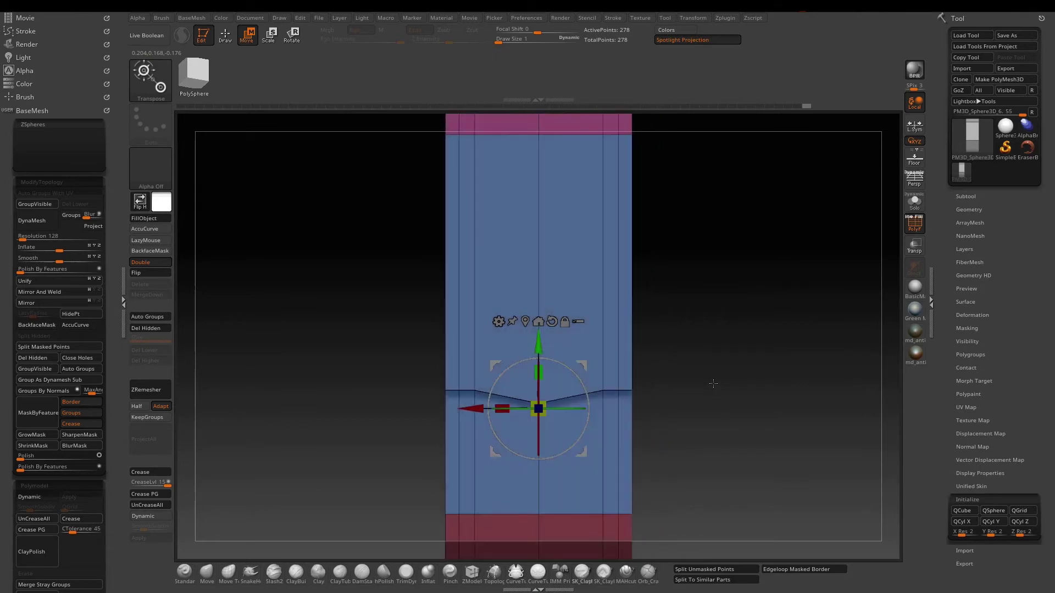
Step: Mask the inner columns in stages and raise the outer corners of the plate's lower edge along Y to give a rounded flap tip
key(ctrl)
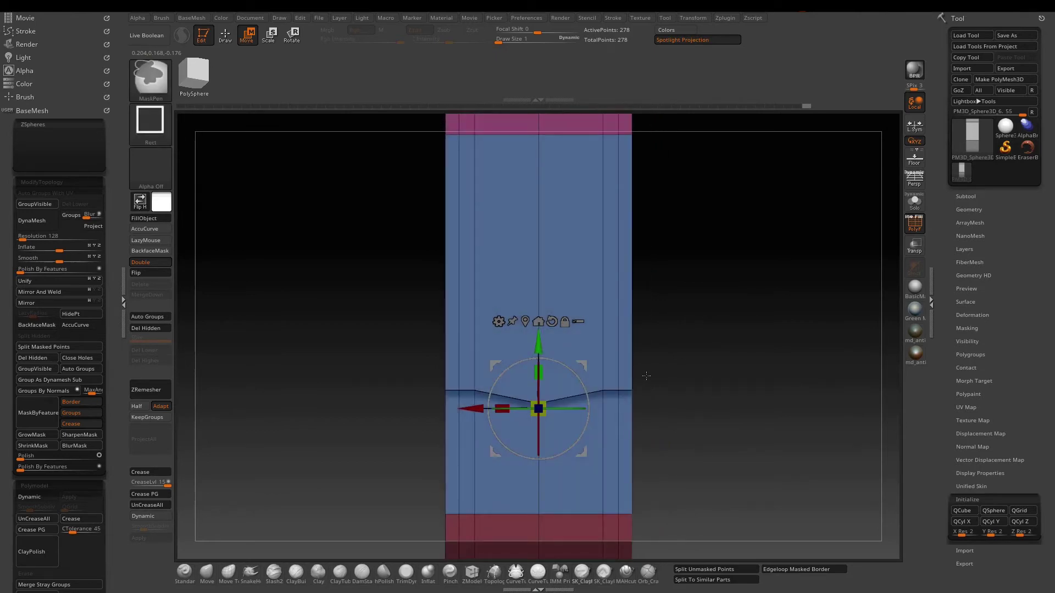
ctrl+drag(627, 403, 626, 404)
ctrl+click(690, 390)
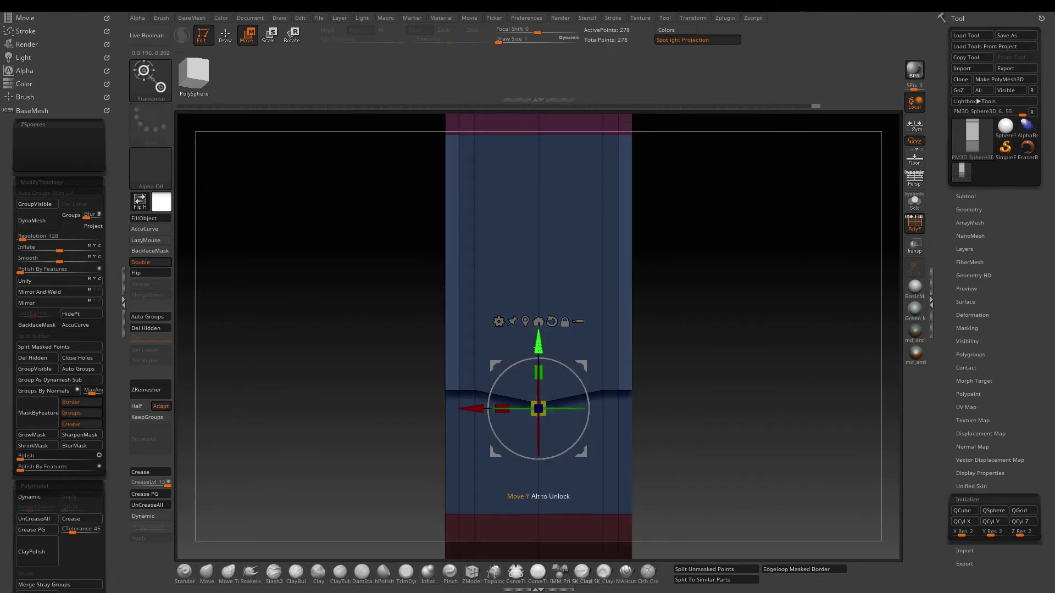
ctrl+drag(663, 363, 609, 408)
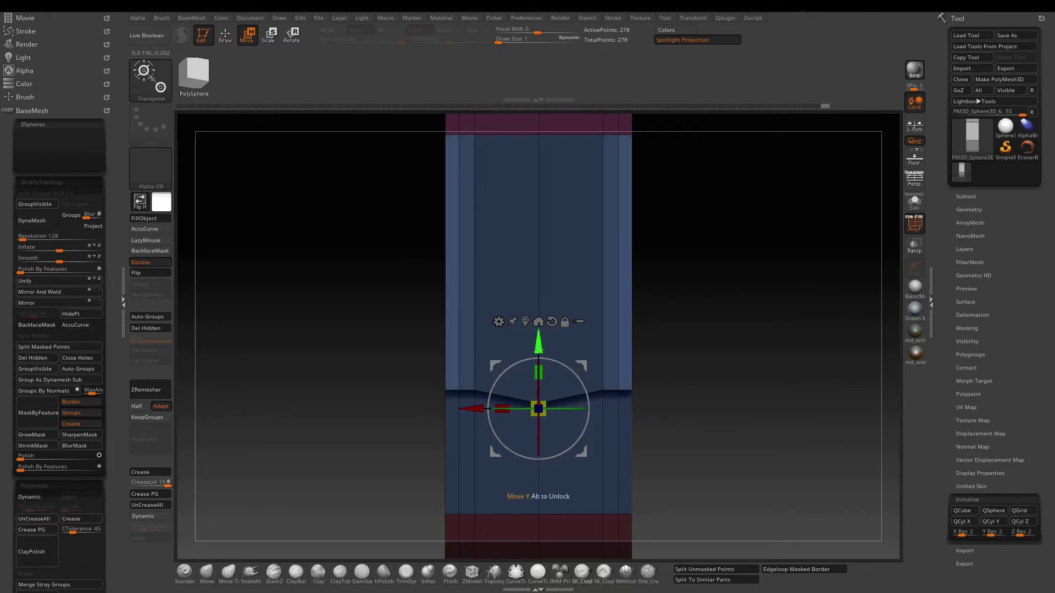
drag(539, 350, 538, 342)
ctrl+drag(644, 363, 624, 397)
ctrl+click(666, 388)
drag(541, 340, 542, 331)
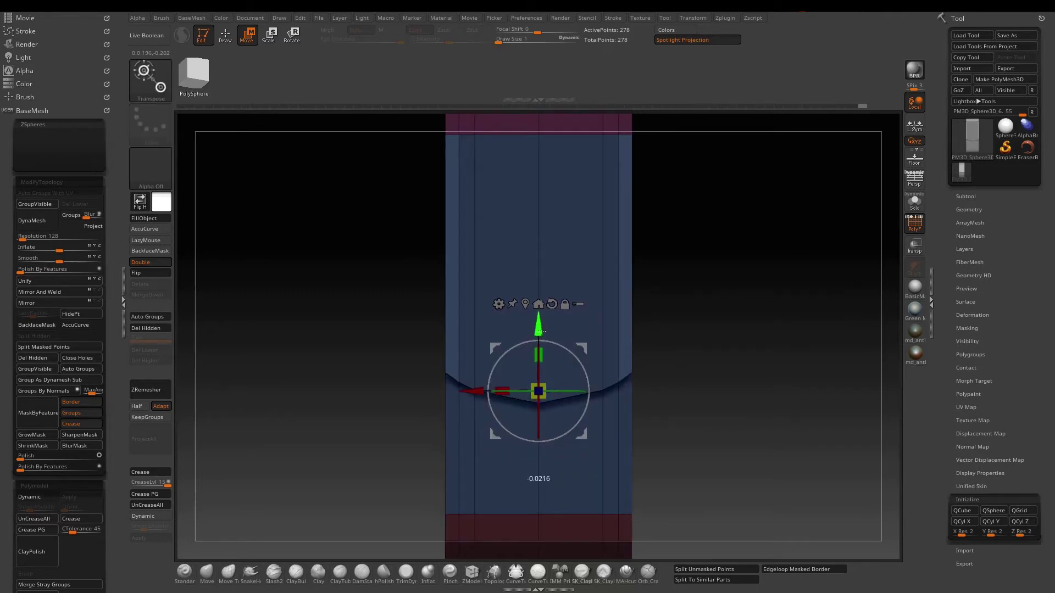
Step: Insert an edge loop across the upper flap, following its curved lower edge
drag(764, 352, 726, 349)
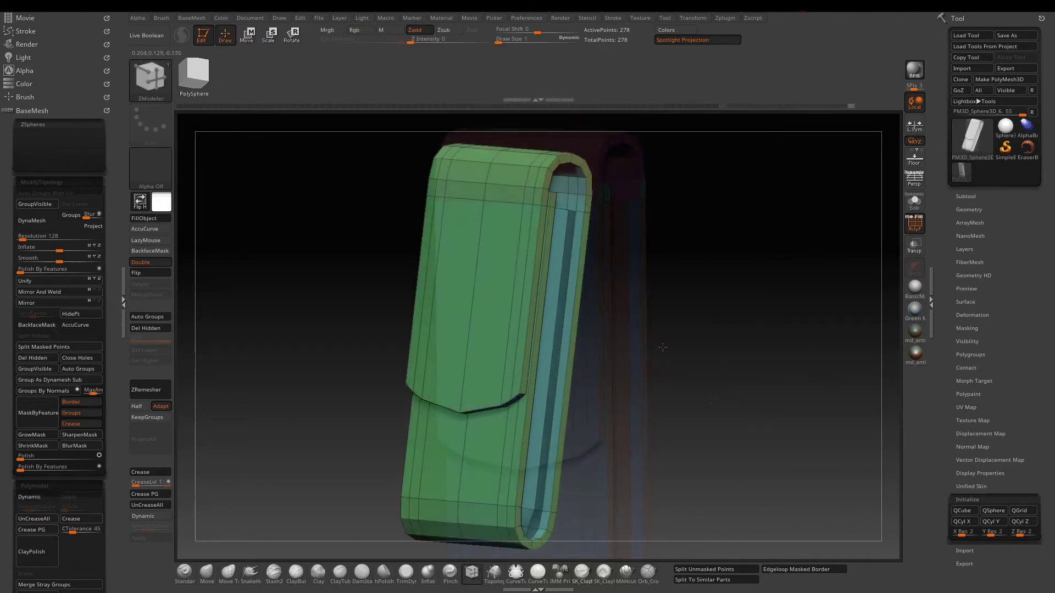
alt+drag(656, 355, 662, 438)
drag(707, 408, 728, 349)
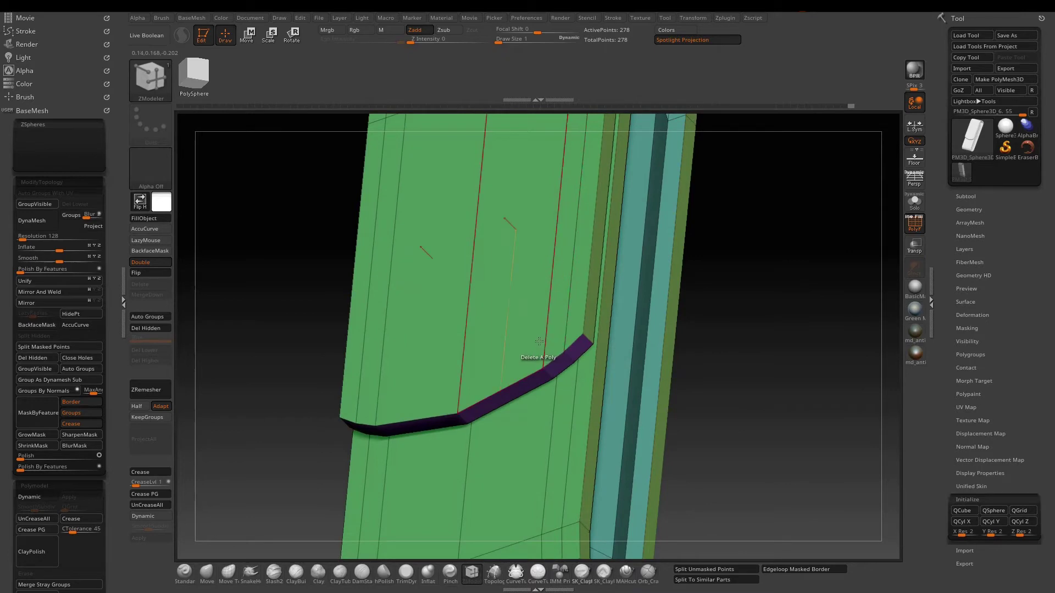
key(space)
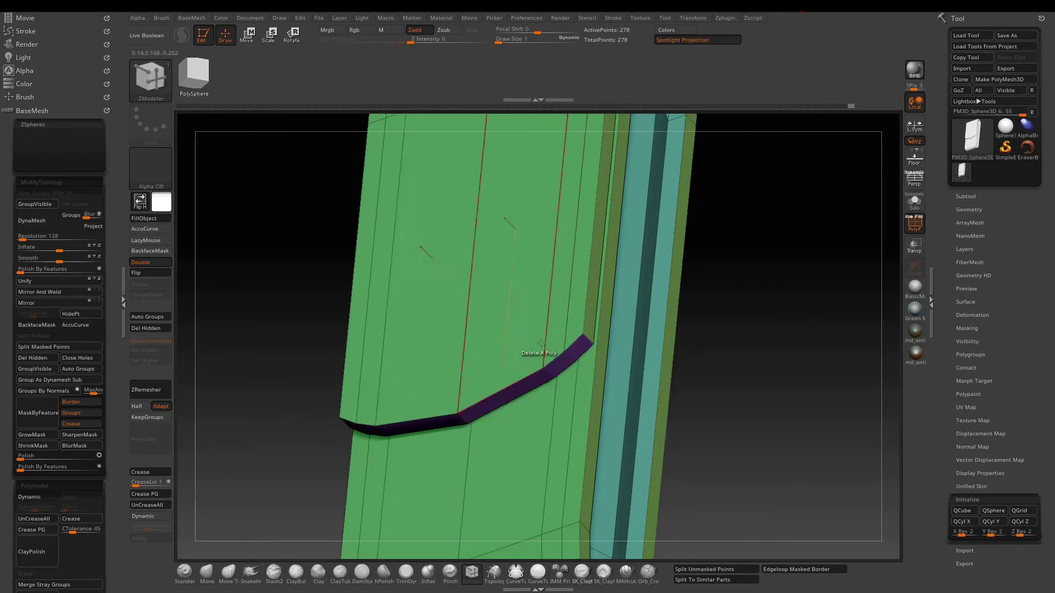
click(545, 343)
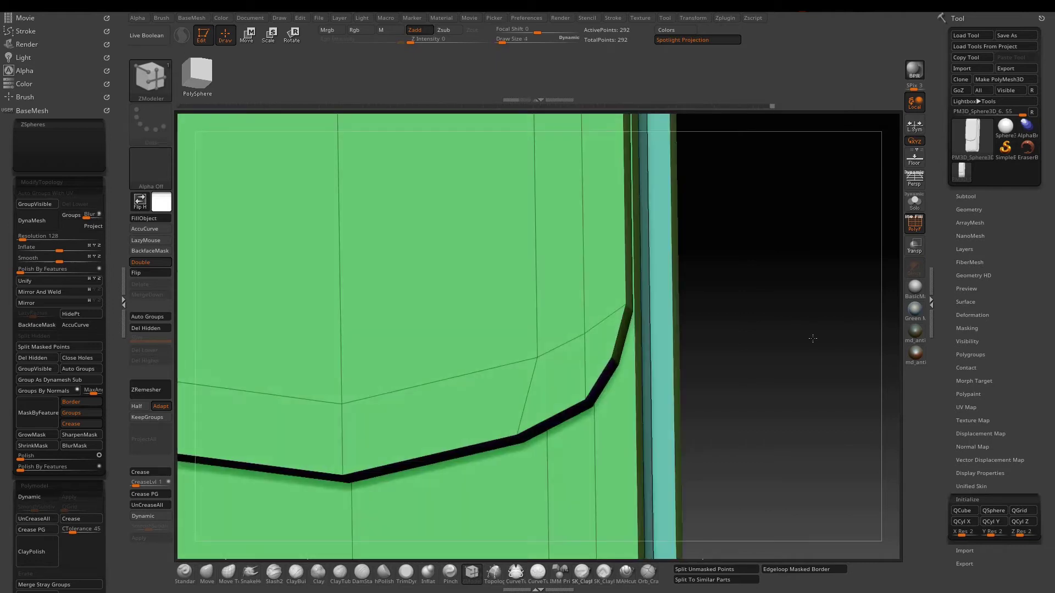
Step: Use the ZModeler point action Bridge with Two Points to connect points diagonally across the corner quads of the flap's rim
drag(812, 337, 802, 336)
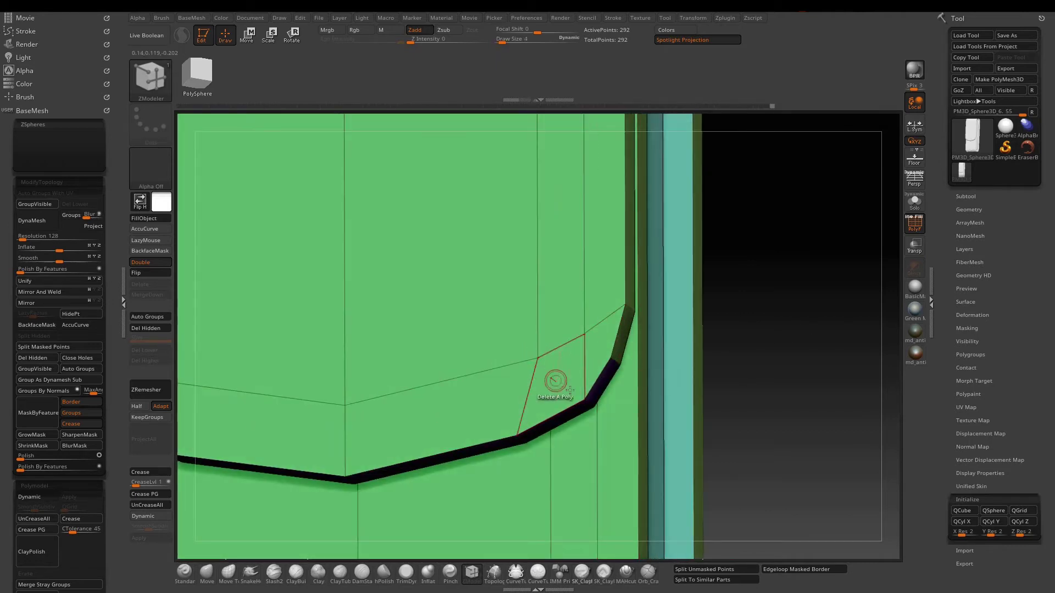
key(space)
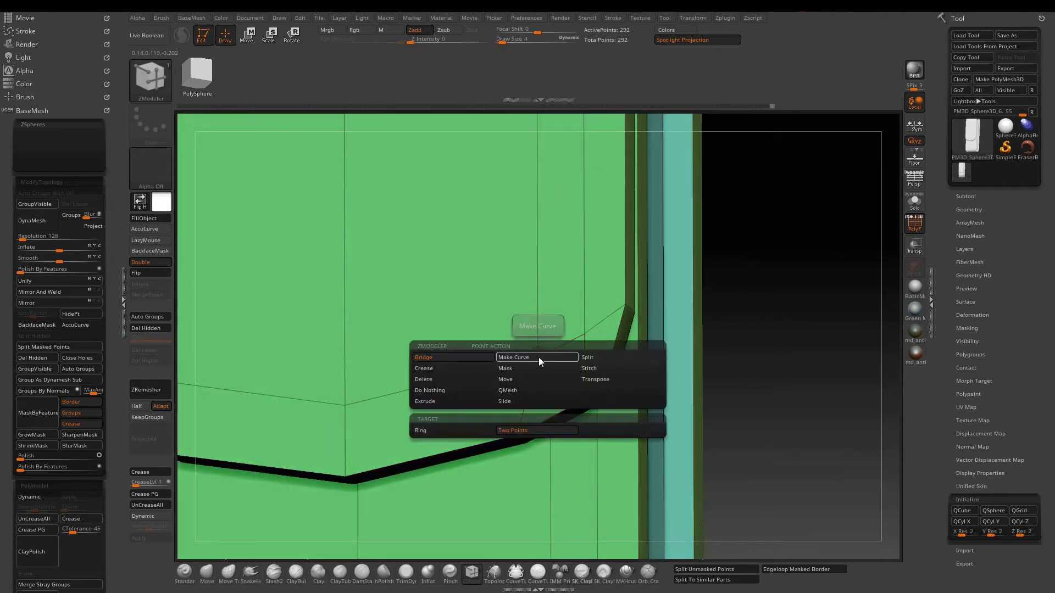
click(537, 358)
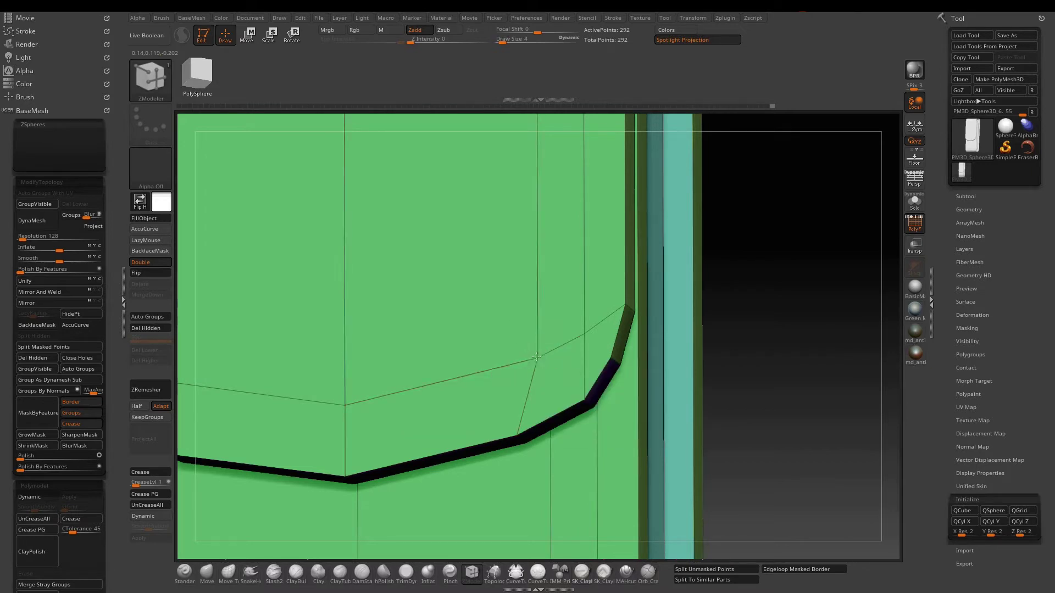
click(608, 358)
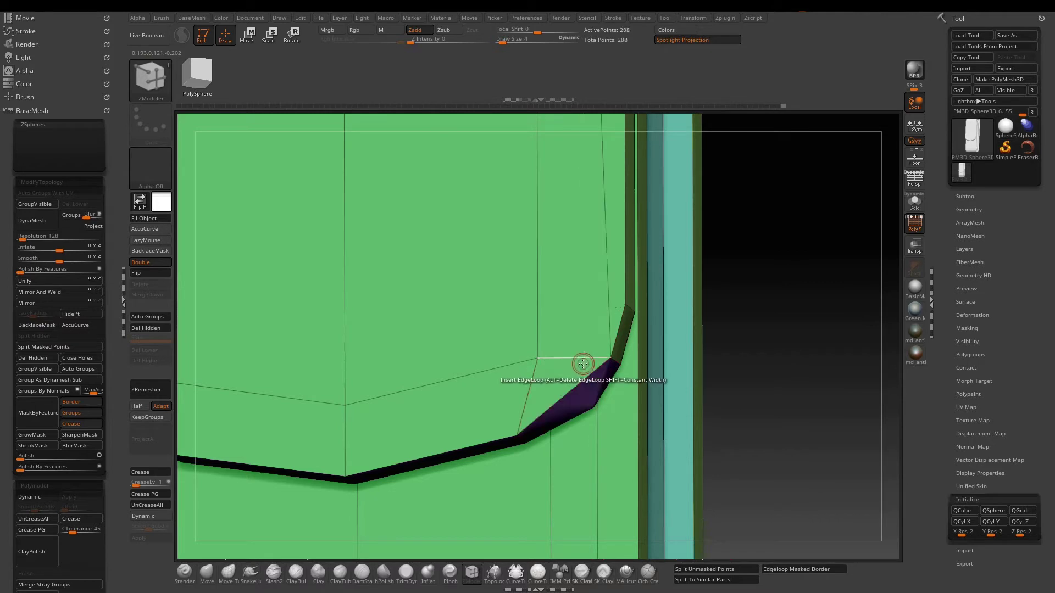
key(ctrl+z)
Step: Set the ZModeler edge action to Delete and remove the short vertical edge between the new diagonals at the flap's corner
key(space)
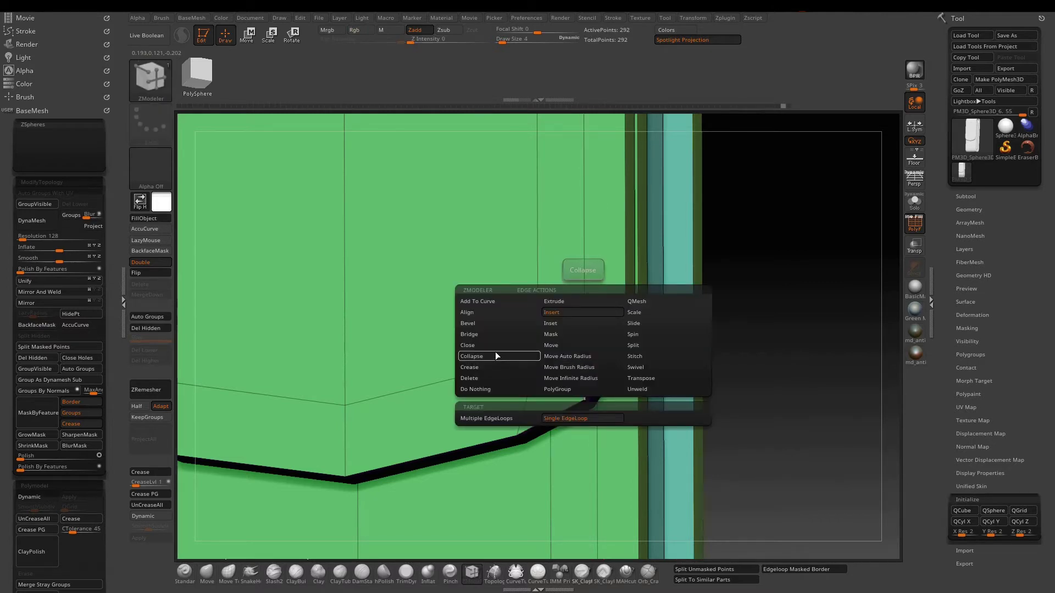
click(482, 378)
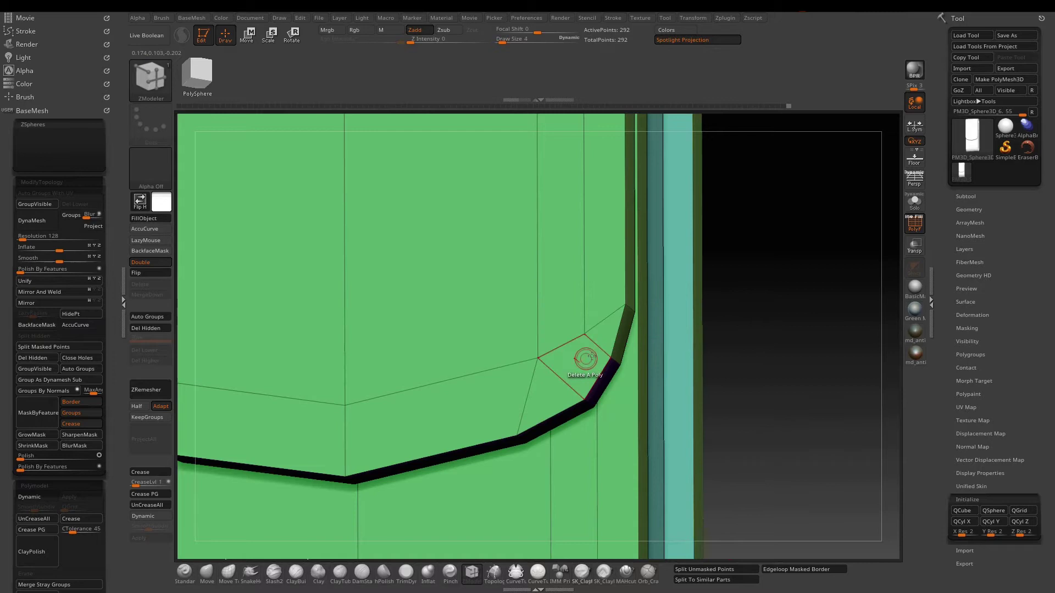
drag(761, 319, 788, 296)
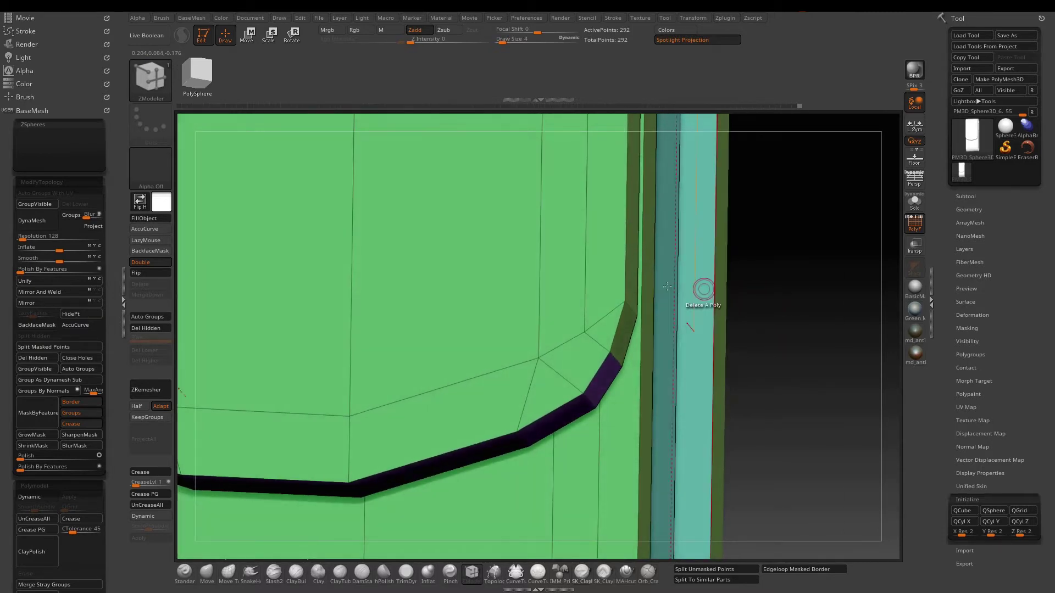
Step: Insert a second single edge loop just above the loop that follows the flap's curved edge
right_click(538, 311)
click(539, 312)
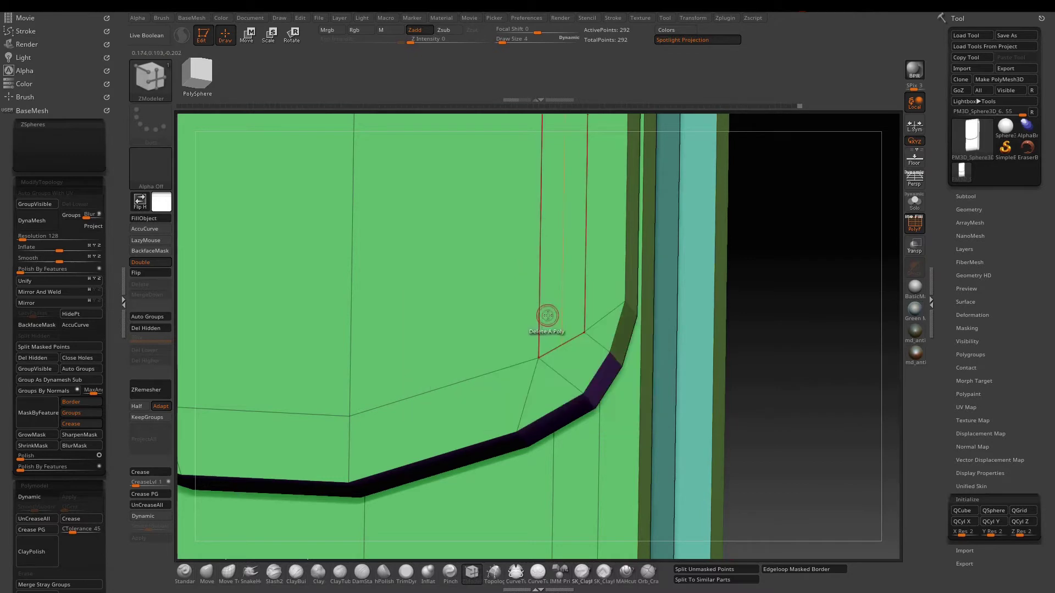
click(539, 311)
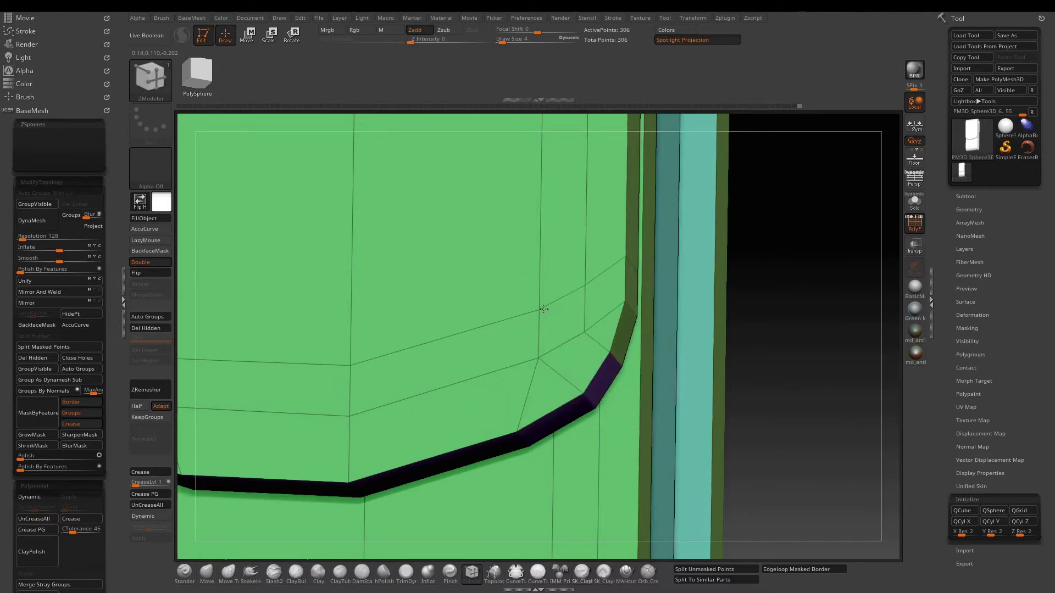
Step: Bridge the second loop's corner point to the first loop's end point on the flap's side edge, and delete the leftover edge below
drag(791, 316, 762, 331)
key(space)
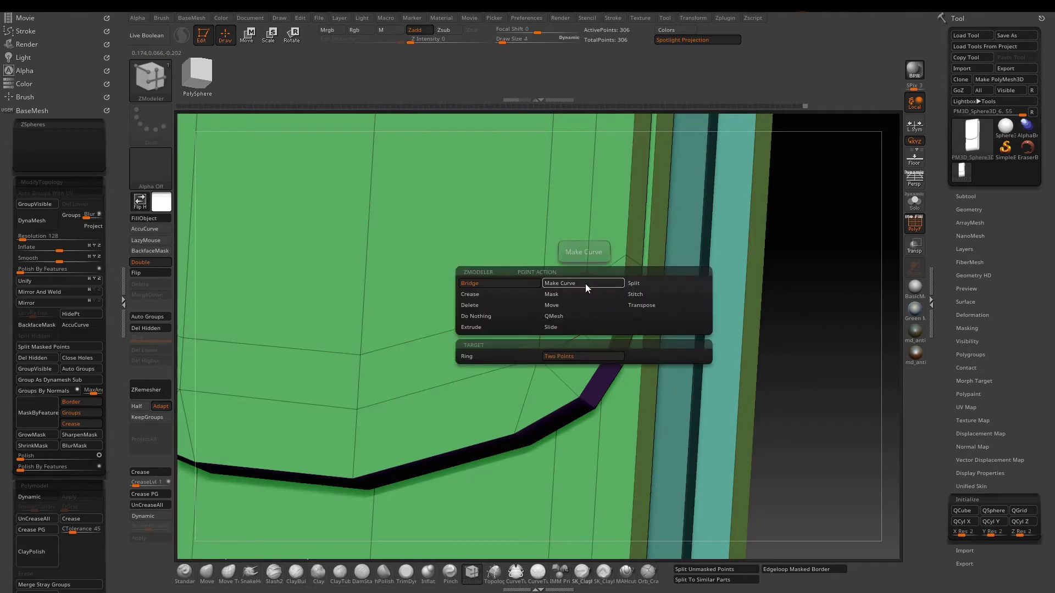
click(585, 283)
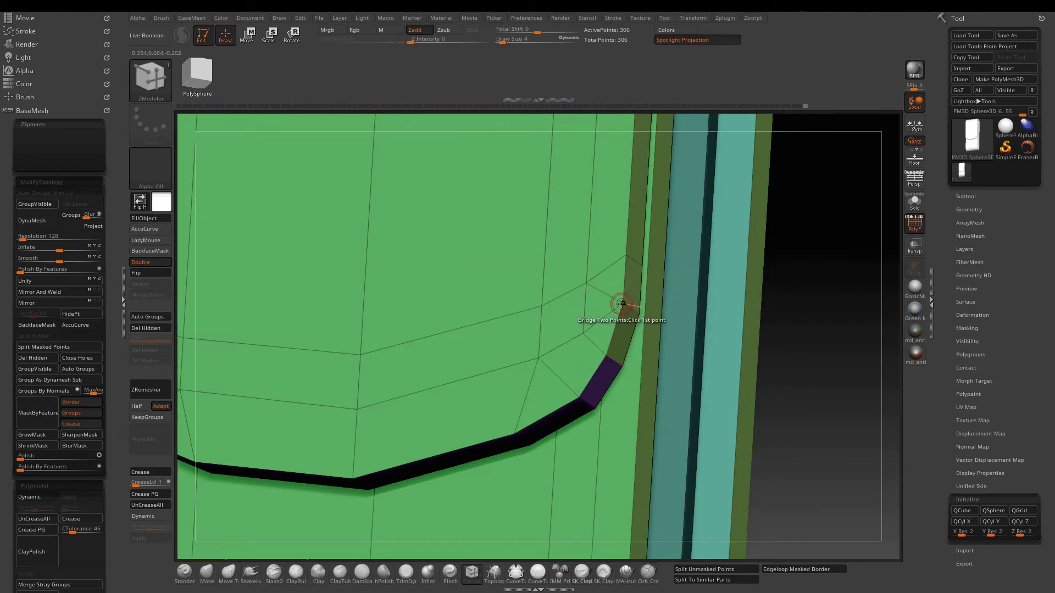
key(space)
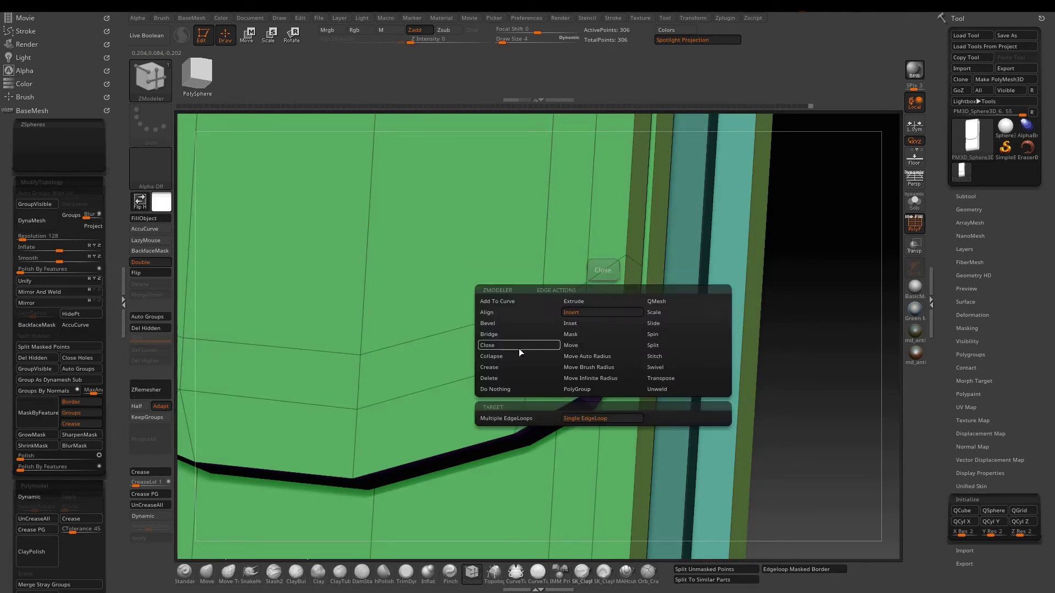
click(510, 378)
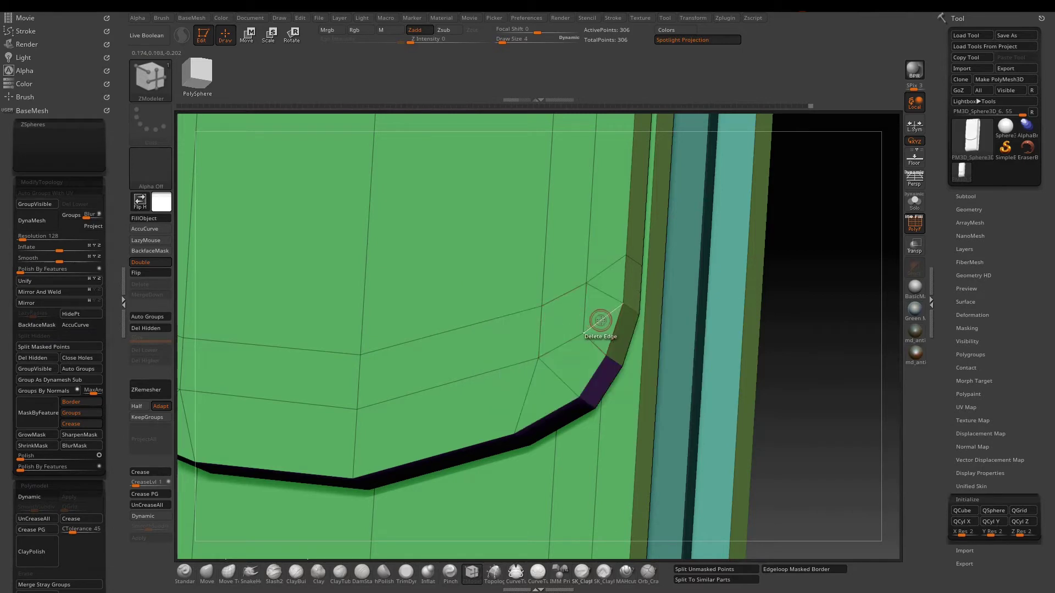
Step: Stitch the second loop's end points on the flap's side into the points below, using Two Points and To End Point
alt+right_drag(628, 305, 558, 325)
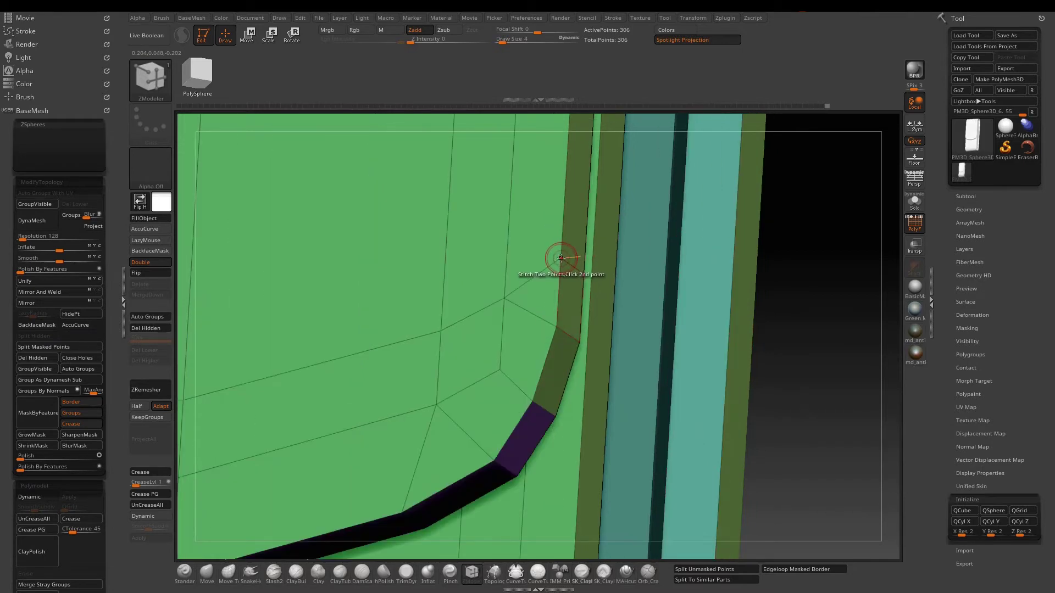
key(space)
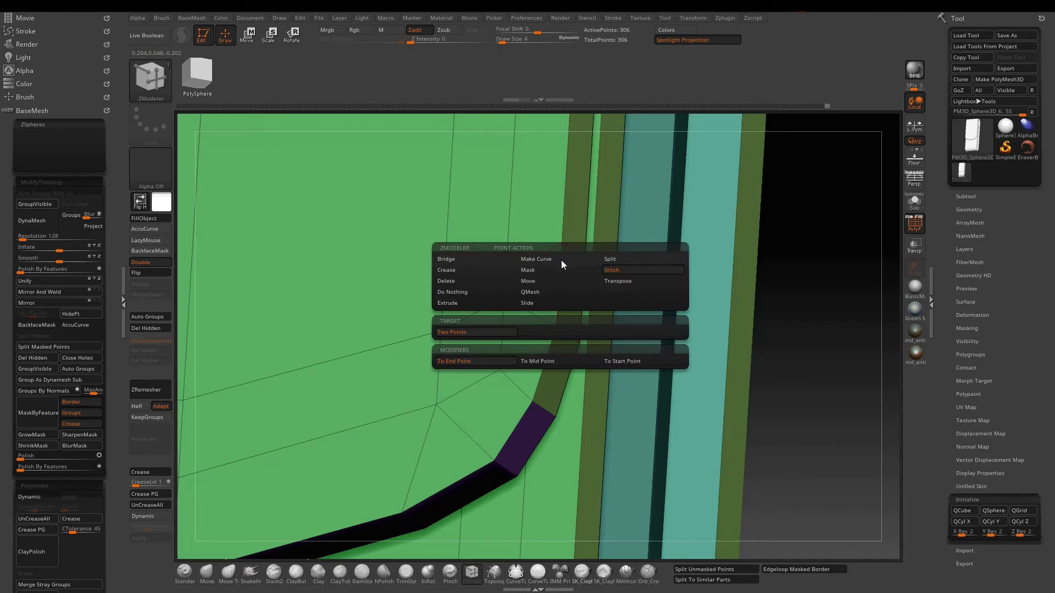
click(562, 259)
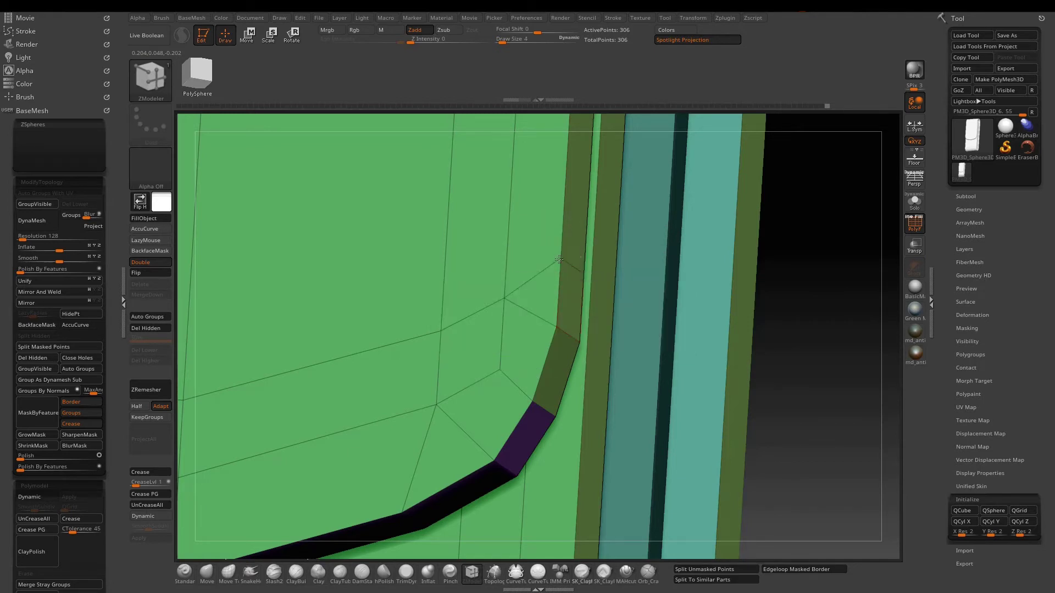
click(556, 327)
click(579, 342)
drag(810, 358, 631, 353)
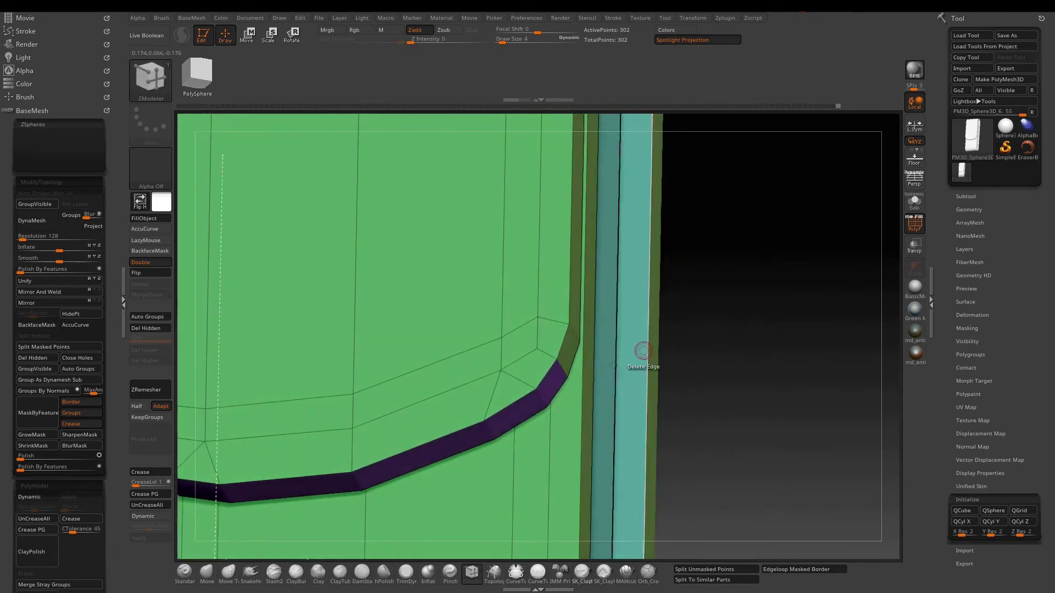
Step: Delete the leftover short edges between the lower loop and the flap's curved tip, including their remnants across the thickness
click(527, 394)
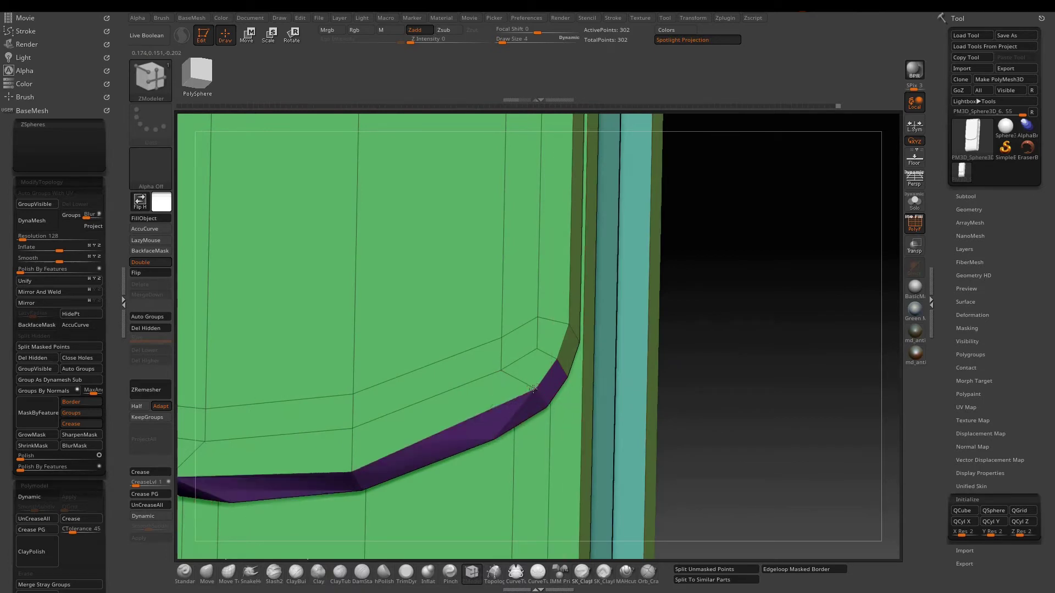
click(546, 407)
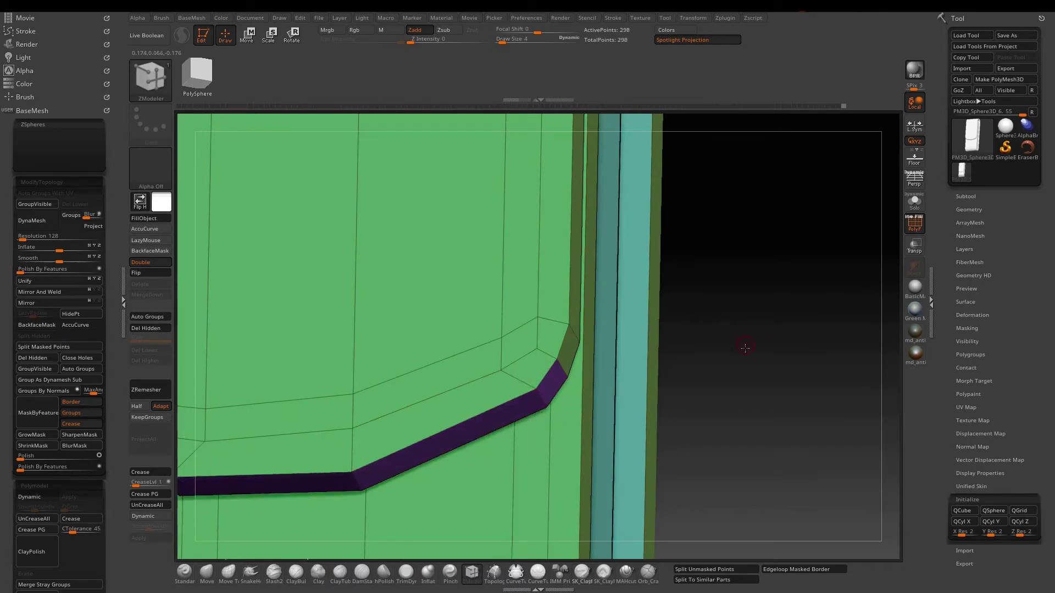
drag(749, 349, 730, 372)
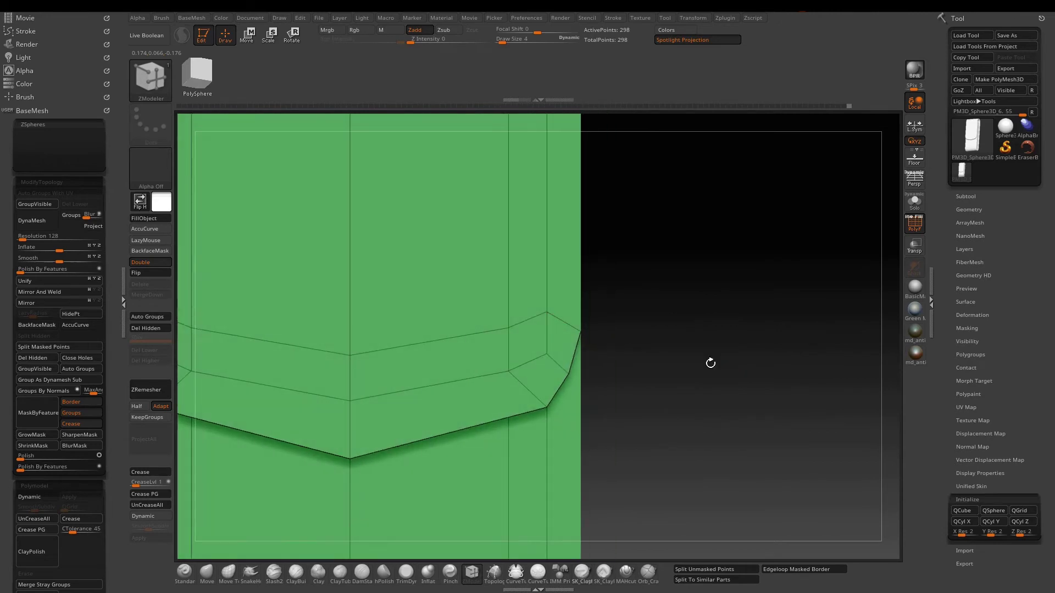
Step: Mask all but the lower loop's corner point inside the flap and move that point slightly toward the centre, clearing the mask
key(ctrl)
ctrl+drag(534, 345, 558, 365)
ctrl+click(586, 337)
key(w)
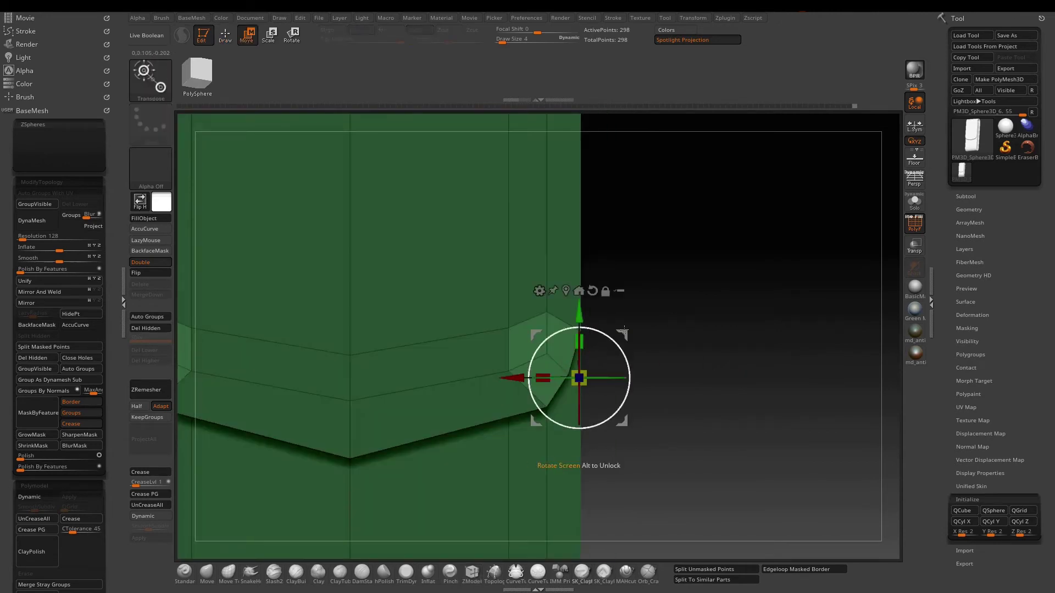
drag(625, 332, 611, 332)
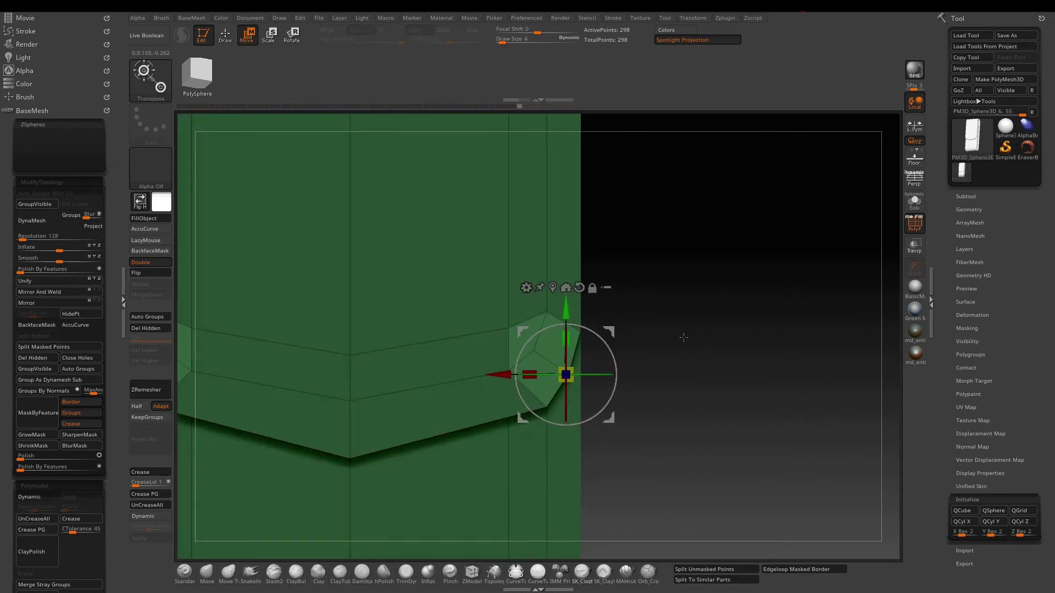
ctrl+drag(683, 339, 704, 359)
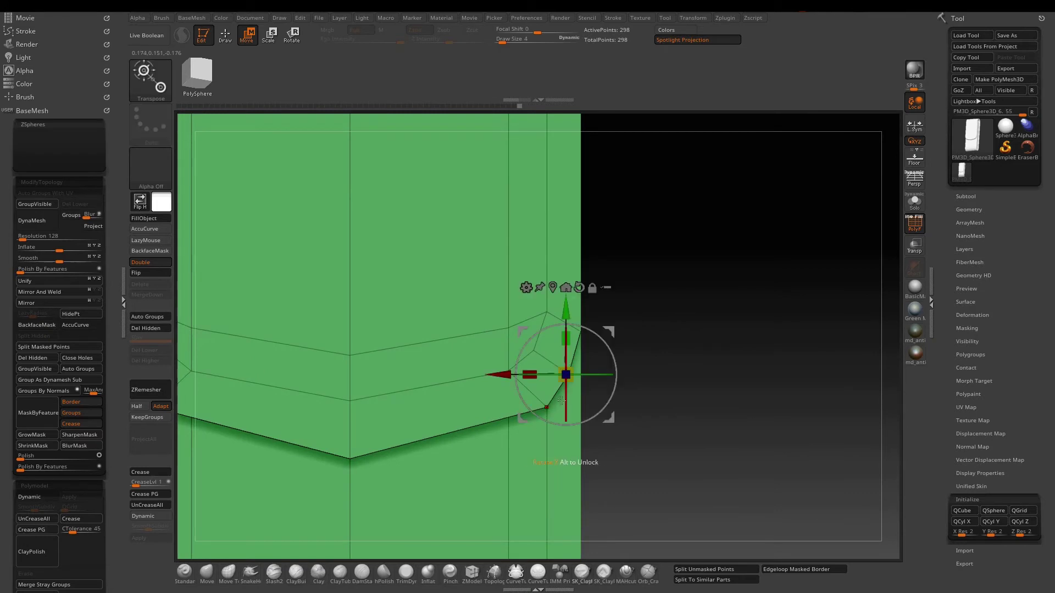
Step: Isolate the corner point on the flap's bottom outline with a mask, move it slightly toward the centre, and clear the mask
key(q)
ctrl+drag(558, 400, 538, 419)
ctrl+click(587, 384)
key(w)
drag(612, 333, 603, 333)
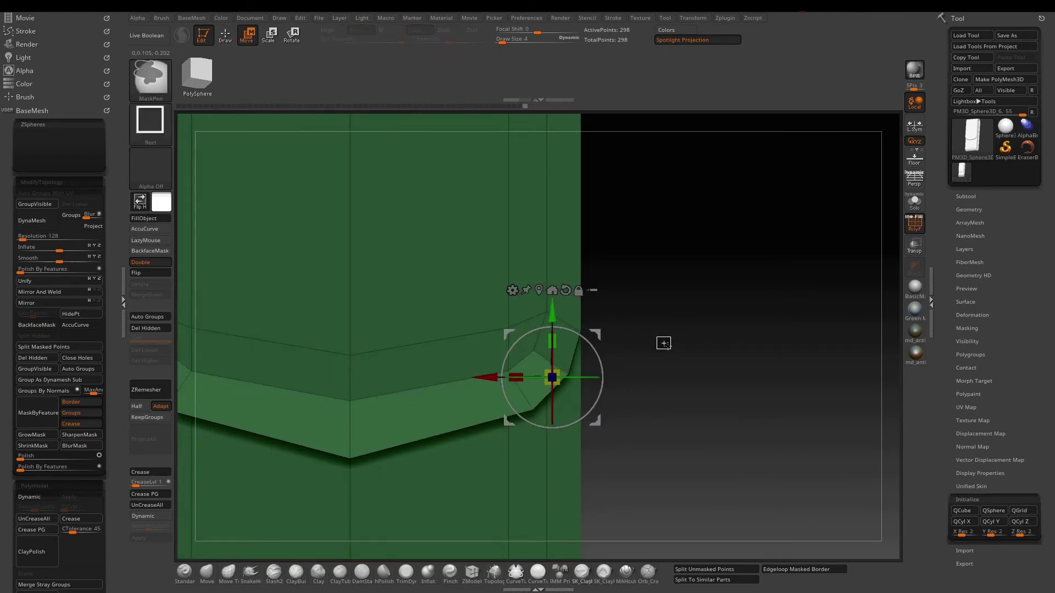
ctrl+drag(661, 344, 684, 364)
drag(766, 338, 729, 221)
ctrl+drag(747, 364, 762, 379)
mouse_move(742, 379)
mouse_down()
mouse_move(728, 384)
mouse_move(704, 358)
mouse_up()
key(q)
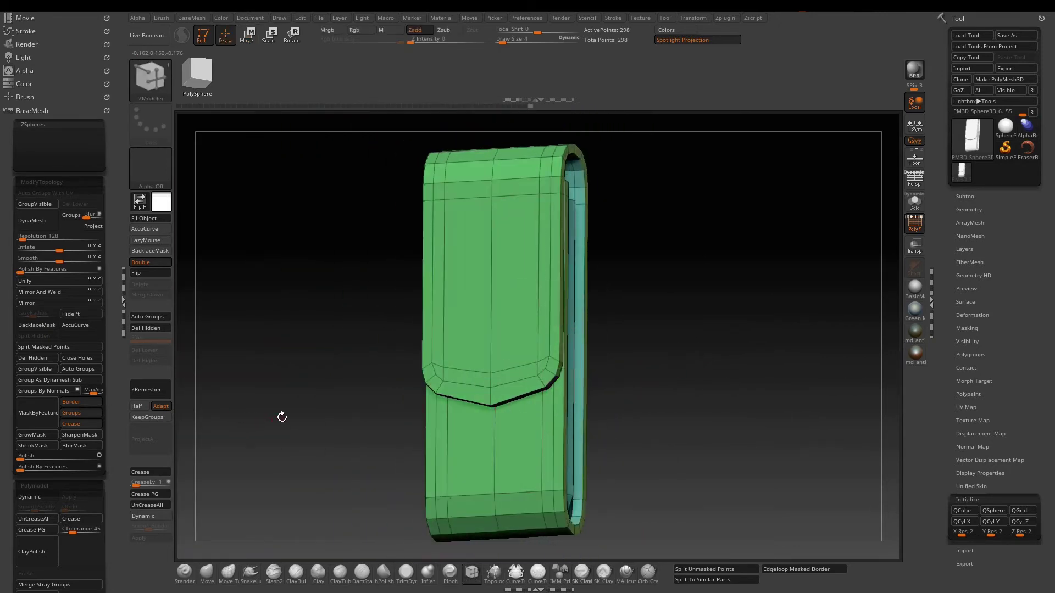
Step: Crease the polygroup borders with Crease PG, preview the clip with Dynamic Subdivision, and set the crease level to 2
drag(282, 417, 261, 431)
click(155, 496)
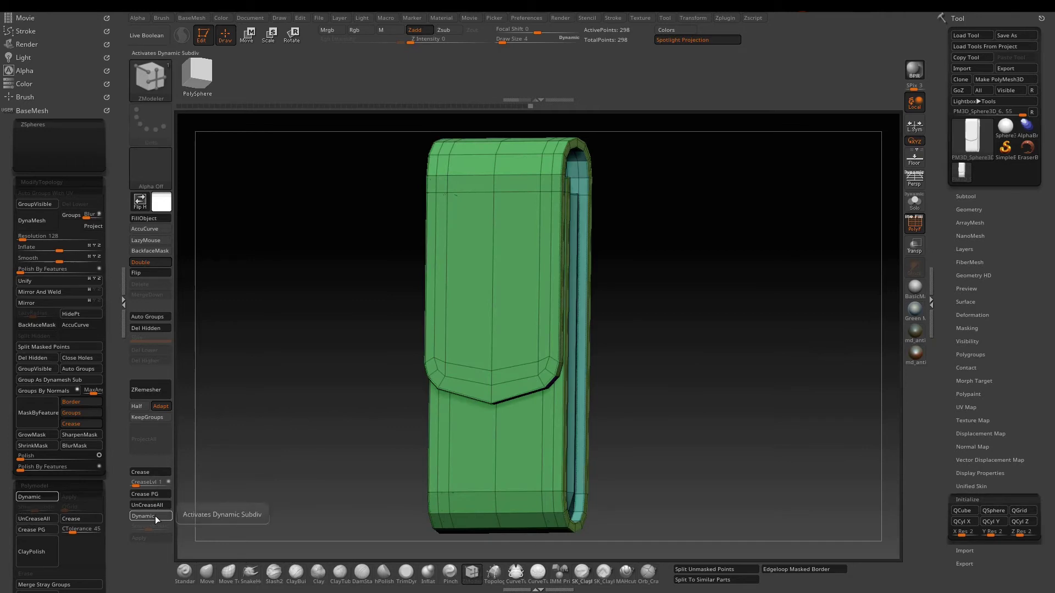
click(155, 516)
drag(294, 440, 308, 434)
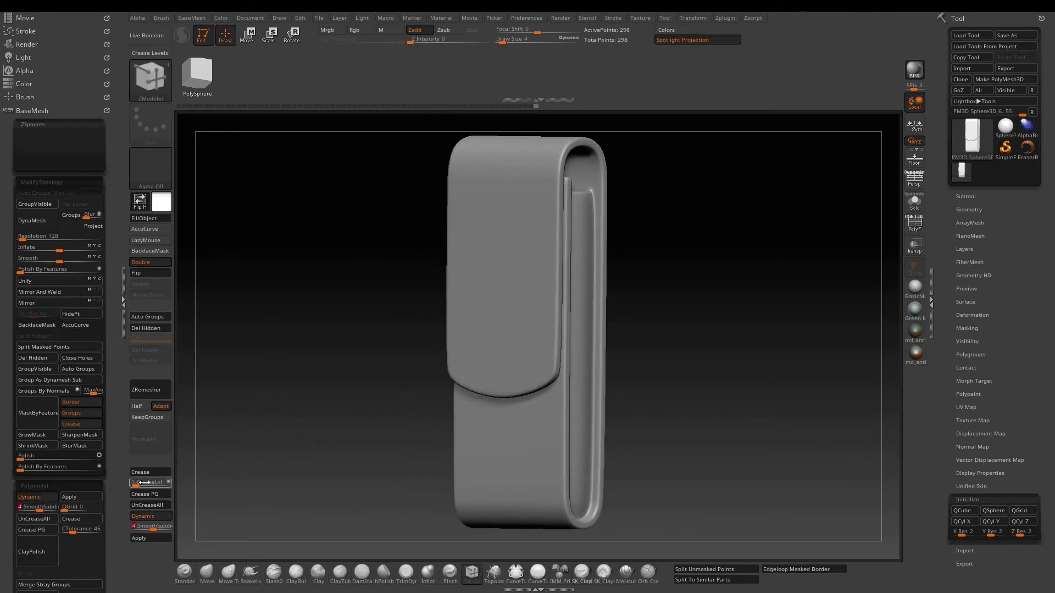
drag(307, 436, 196, 528)
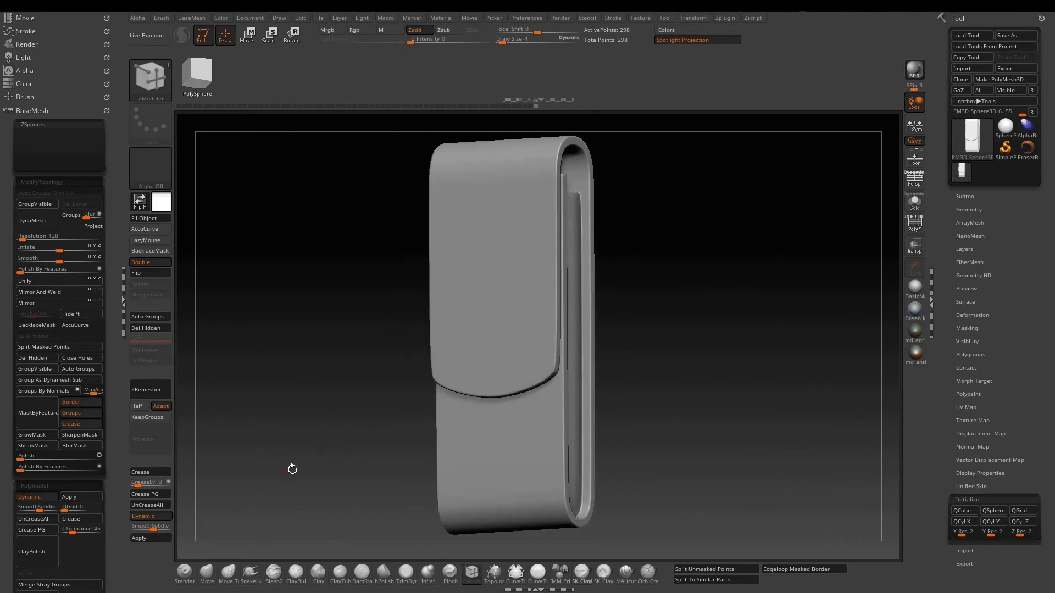
Step: Turn off the Dynamic Subdivision preview, show the polyframe, and uncrease all edges of the clip
key(shift+f)
key(shift+d)
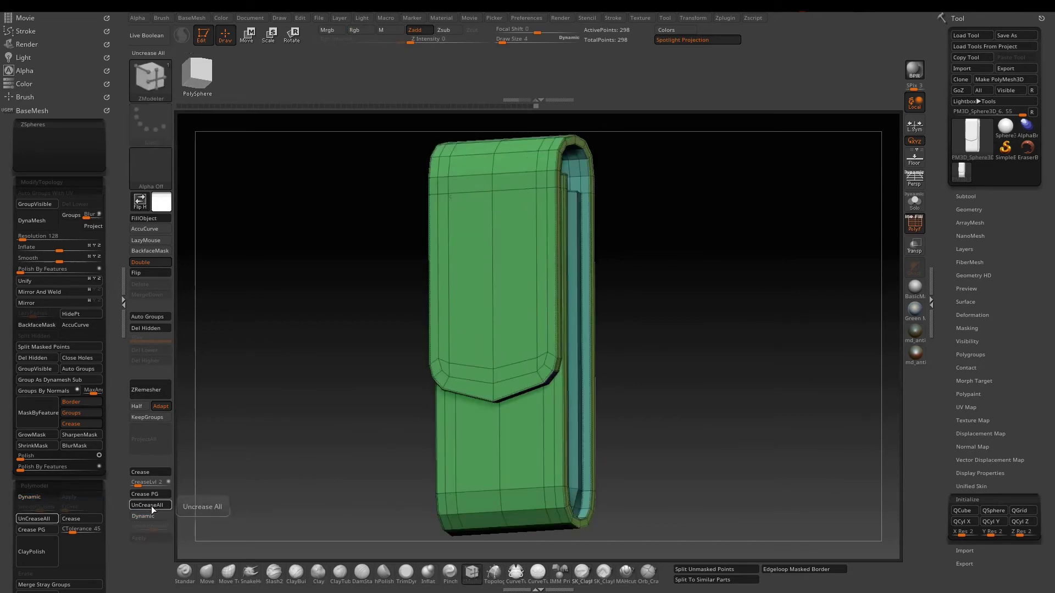
click(151, 506)
Step: In side view, slice horizontally through the whole clip just below the top of the connecting wall with the SliceCurve brush
drag(682, 235, 674, 340)
shift+drag(668, 366, 679, 361)
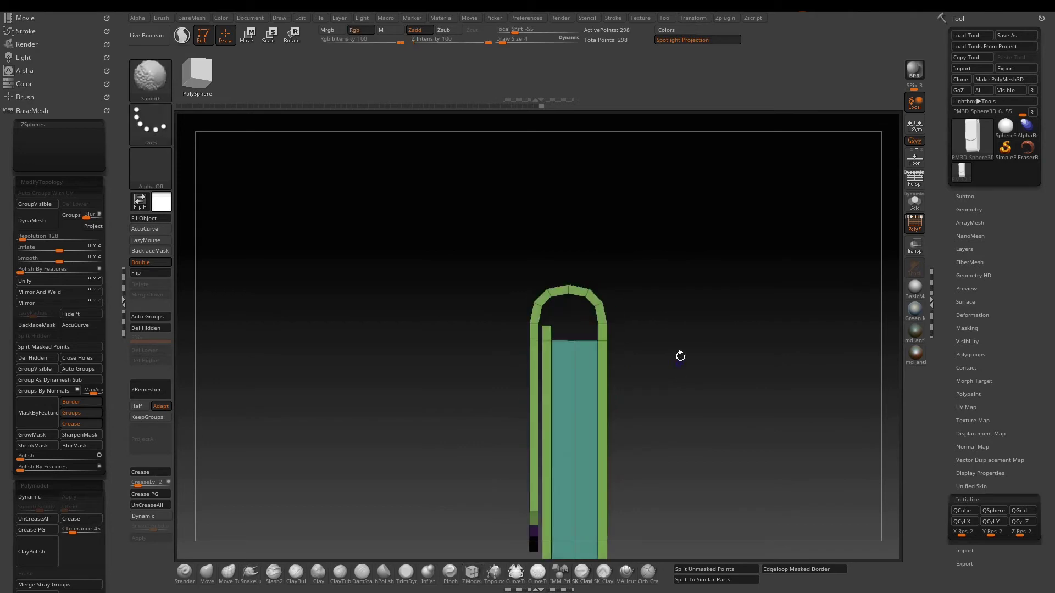
alt+drag(685, 323, 617, 296)
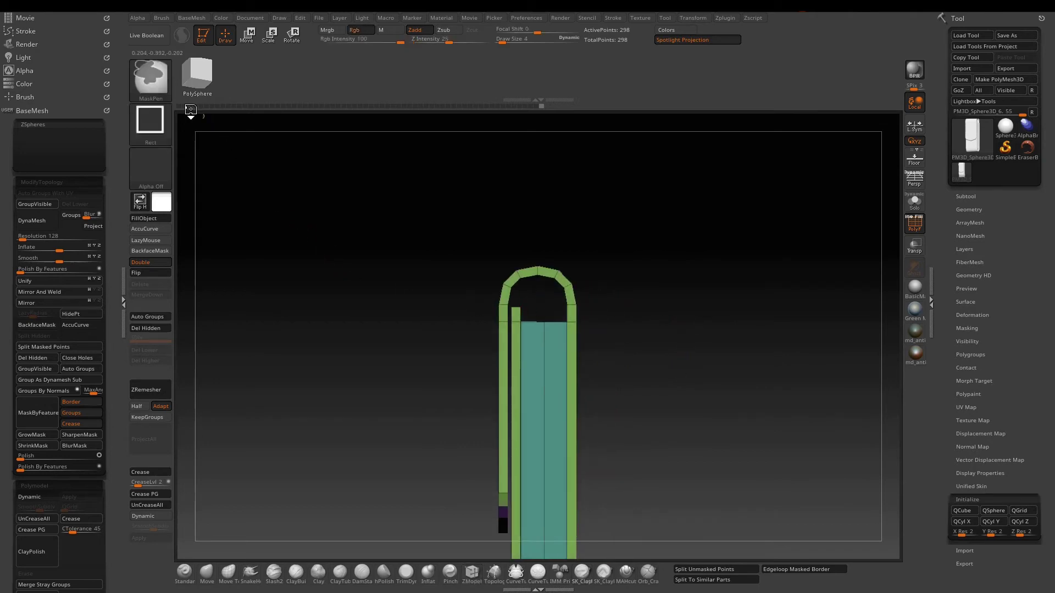
ctrl+click(155, 83)
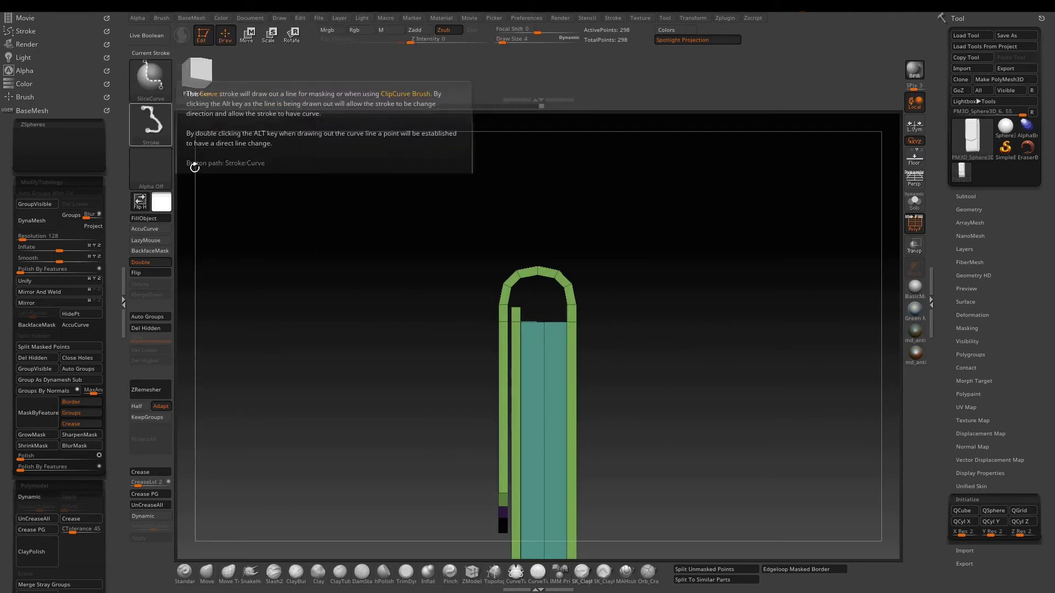
mouse_move(470, 337)
ctrl+shift+mouse_down()
mouse_move(620, 334)
mouse_move(625, 345)
ctrl+shift+mouse_up()
key(ctrl+z)
ctrl+shift+drag(458, 336, 648, 338)
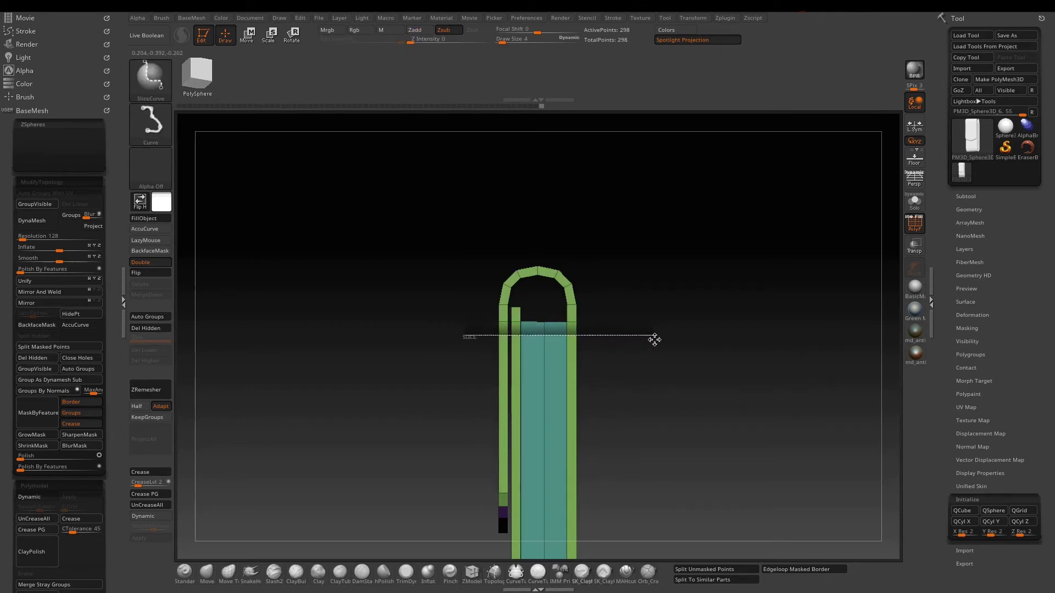
ctrl+shift+drag(654, 340, 679, 357)
alt+drag(679, 357, 681, 418)
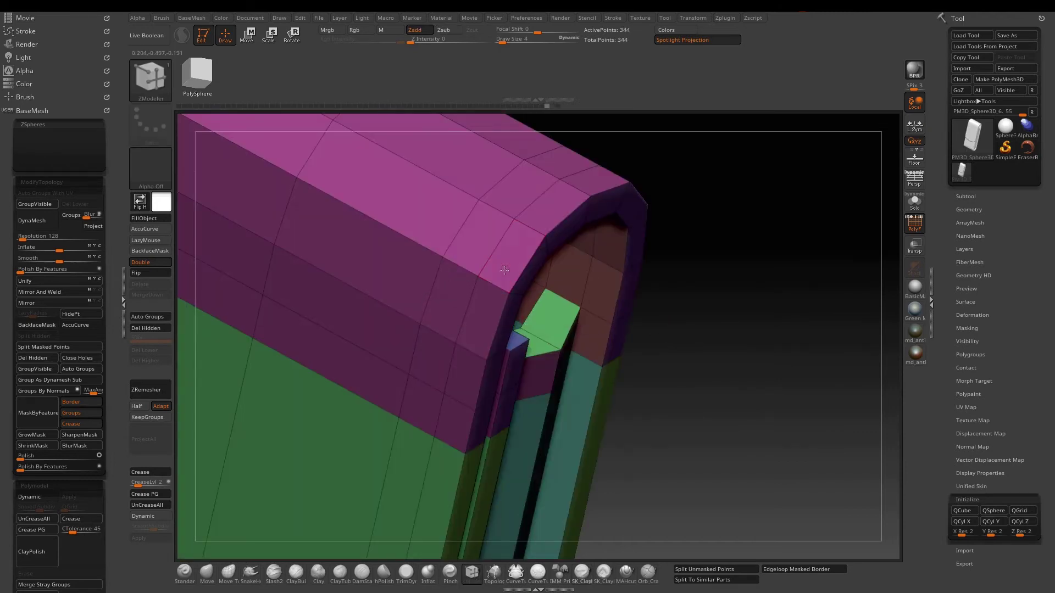
Step: Regroup the clip by normals and give the narrow outer strip along its rim its own polygroup, using Polyloop & Polygroup
click(147, 316)
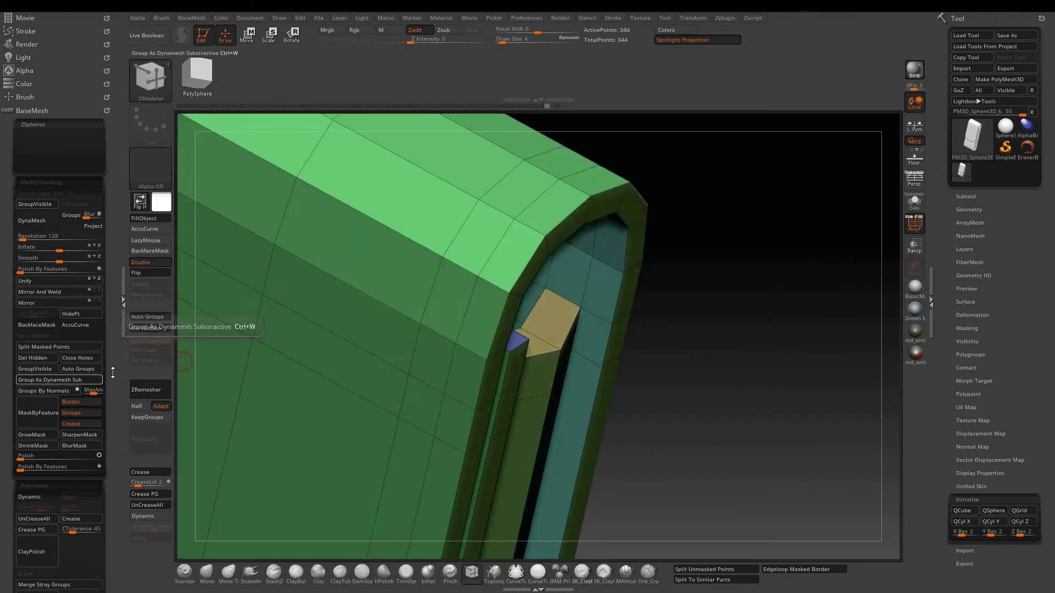
click(503, 266)
key(ctrl+z)
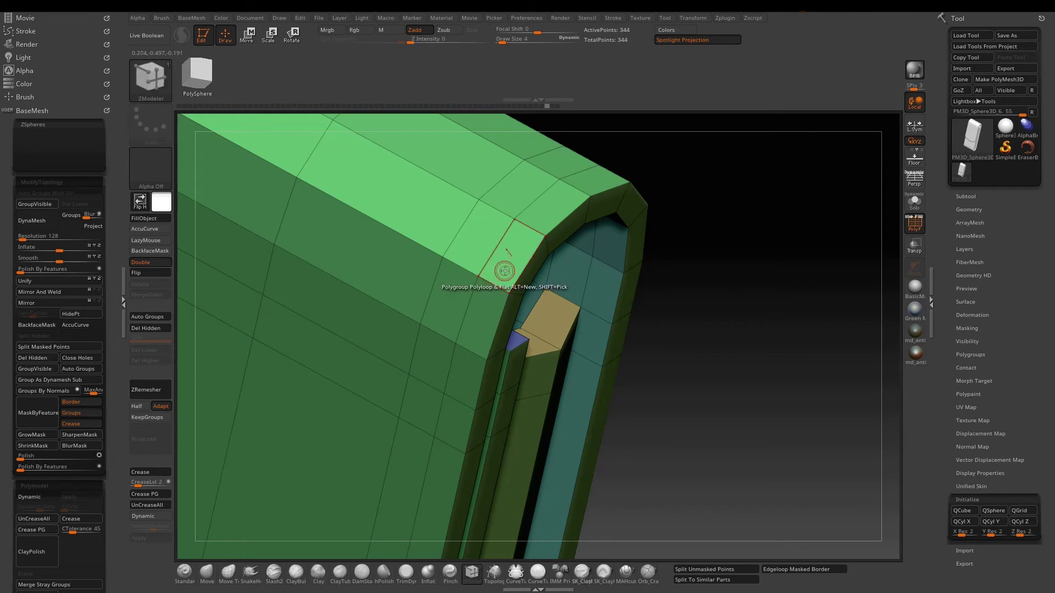
key(space)
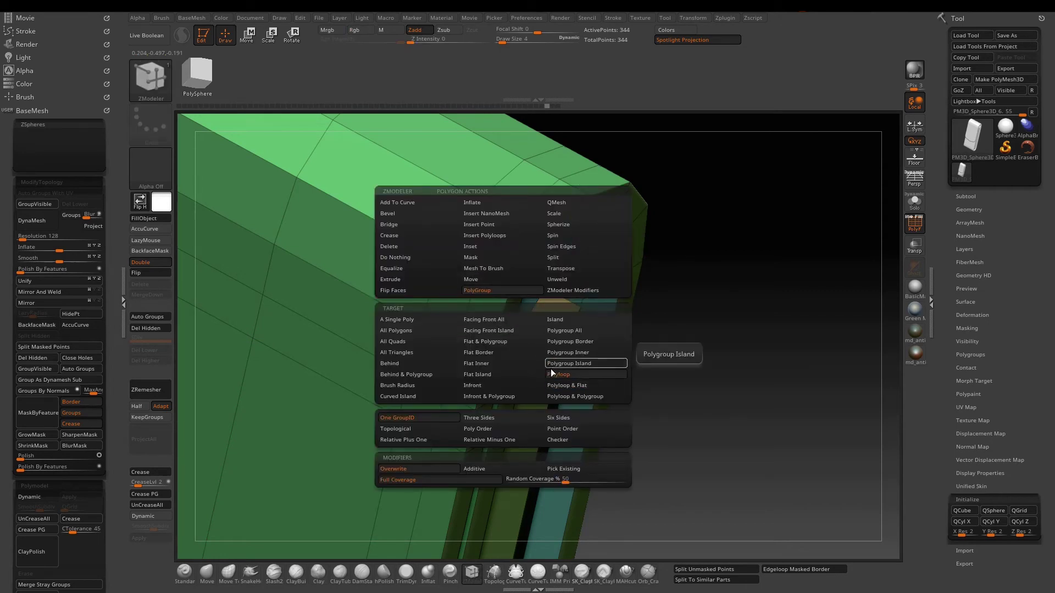
click(552, 374)
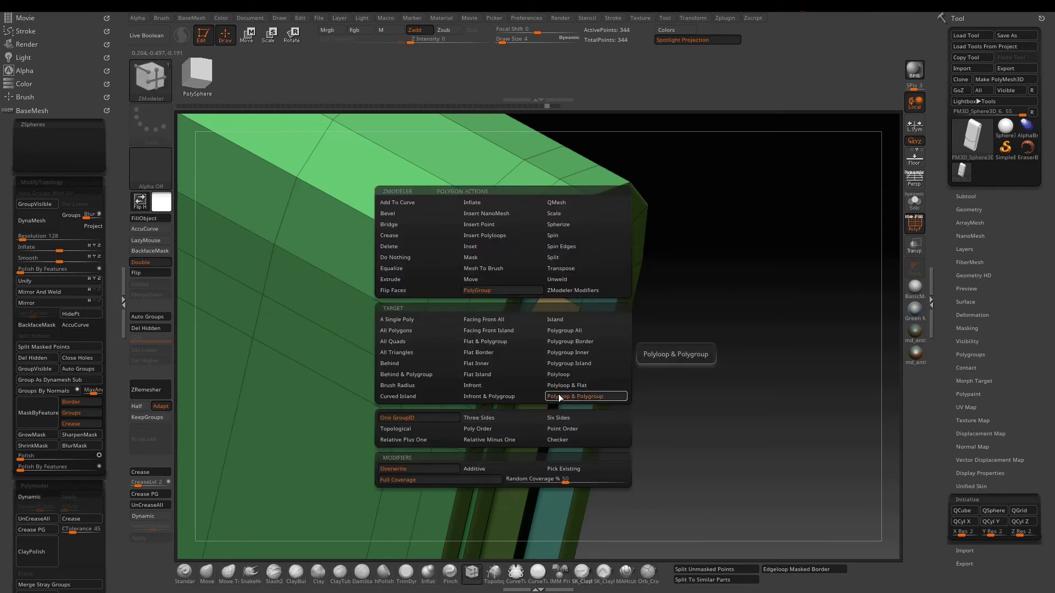
click(502, 270)
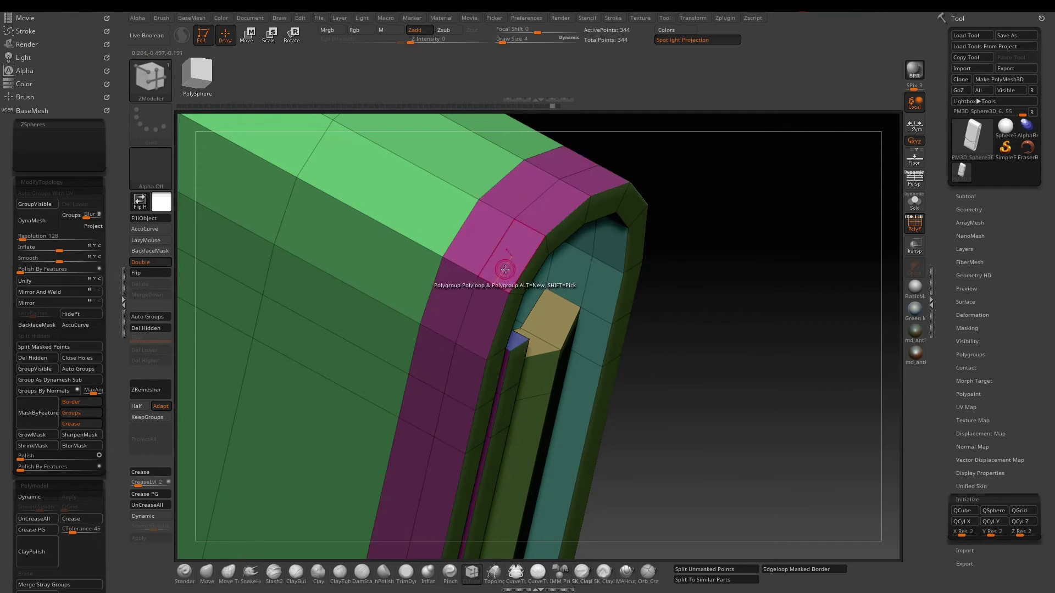
key(ctrl+z)
click(505, 271)
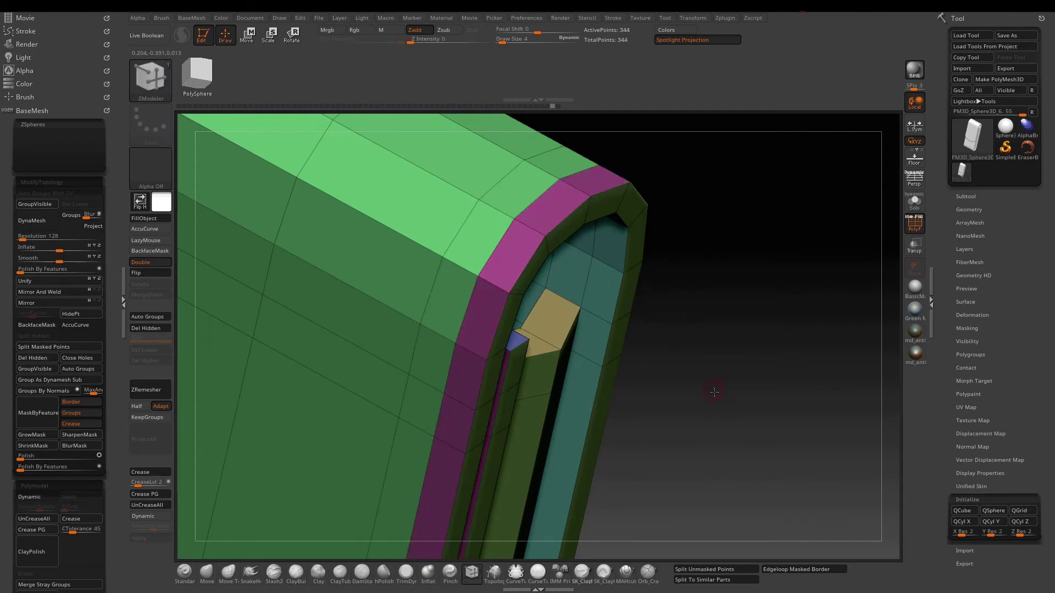
Step: Extrude the rim strip's polygroup slightly outward with QMesh targeting Polygroup All
alt+drag(714, 391, 668, 268)
drag(649, 333, 520, 352)
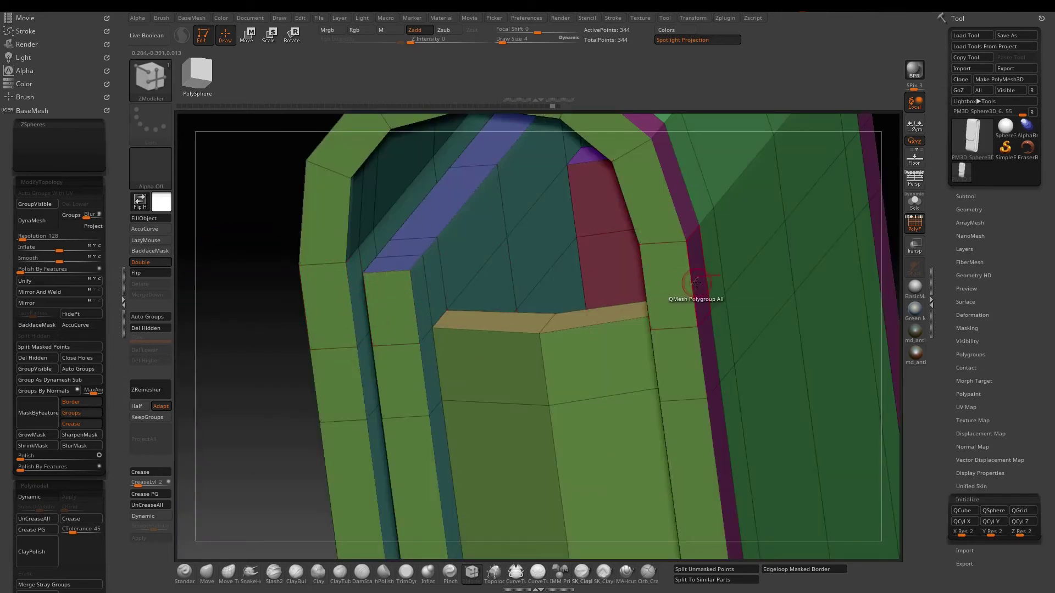
drag(697, 282, 705, 286)
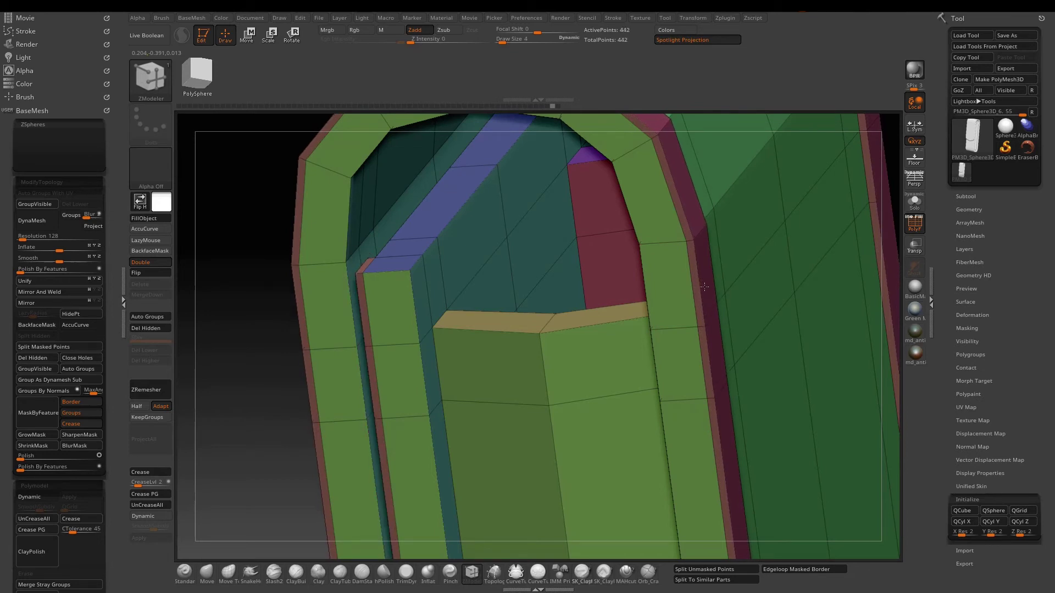
Step: Delete the extra edge loop that runs along the side of the raised rim strip
alt+drag(242, 365, 356, 331)
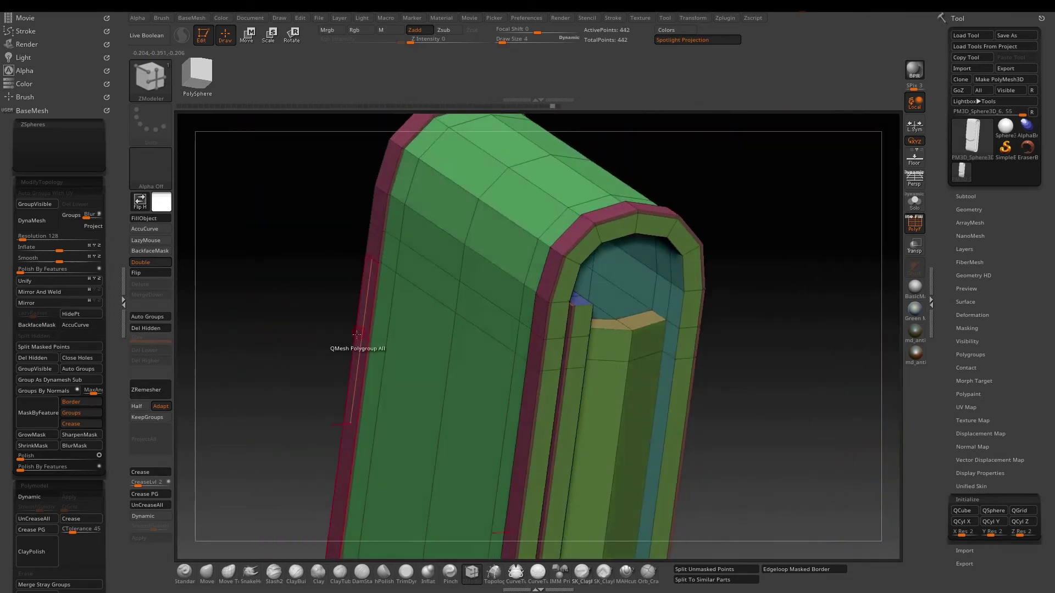
drag(759, 403, 689, 412)
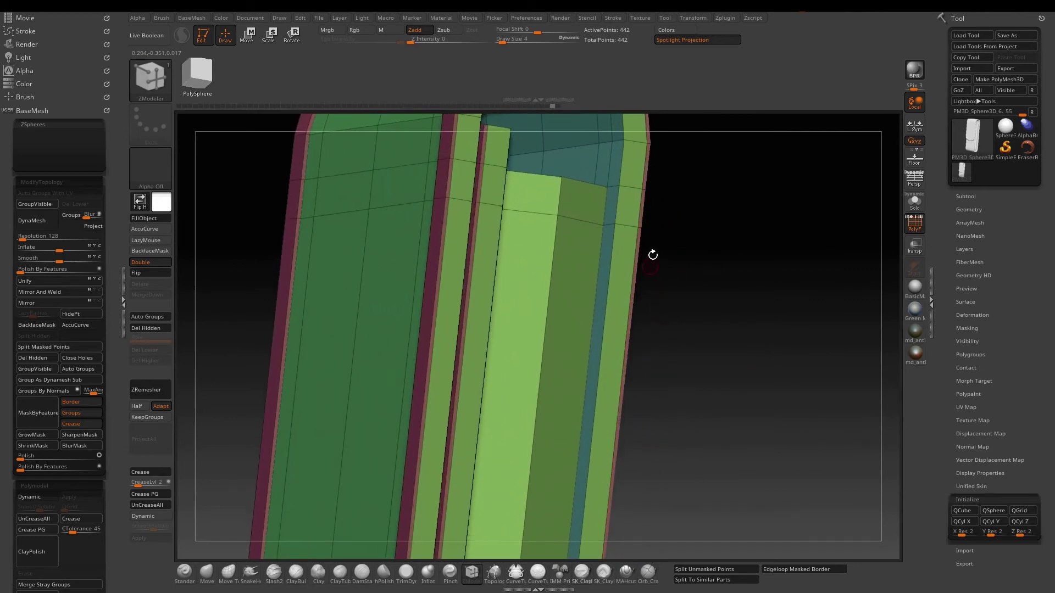
alt+drag(687, 286, 478, 212)
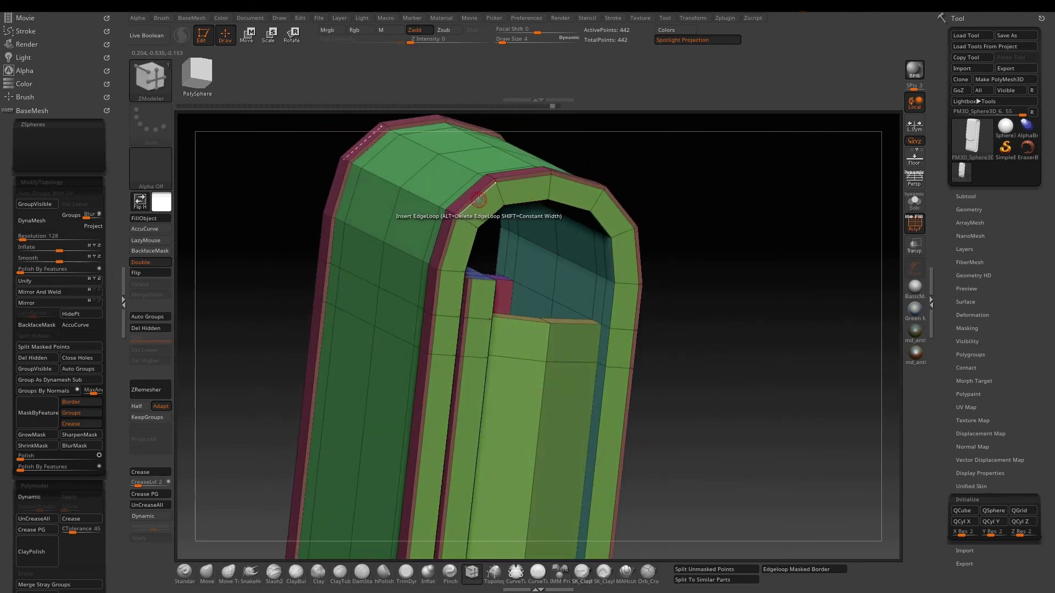
key(space)
alt+click(477, 200)
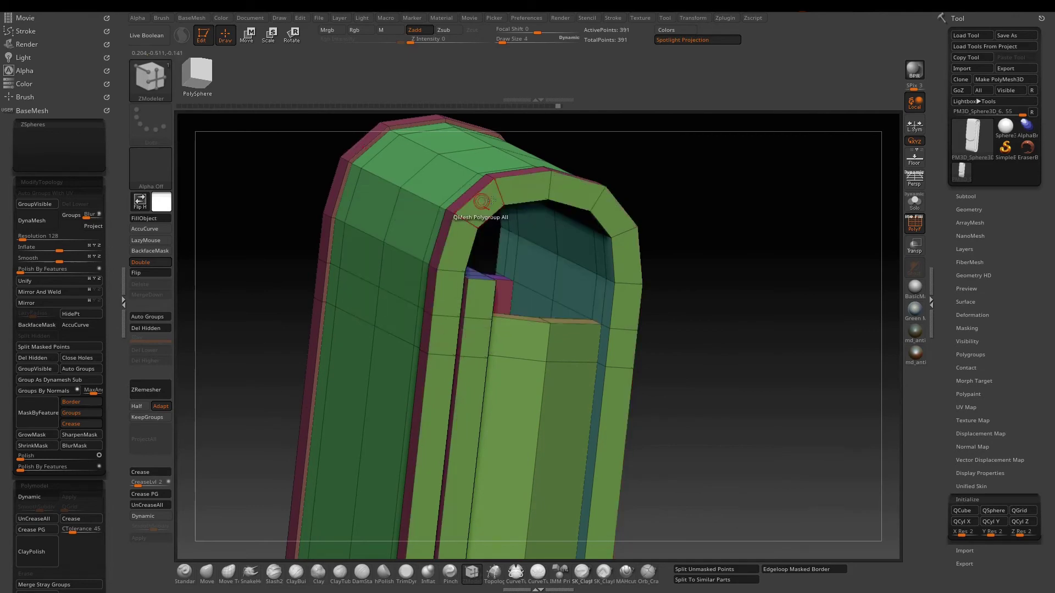
Step: Preview the clip with Dynamic Subdivision and examine the raised rim around the flap tip and the folded end
drag(732, 238, 710, 296)
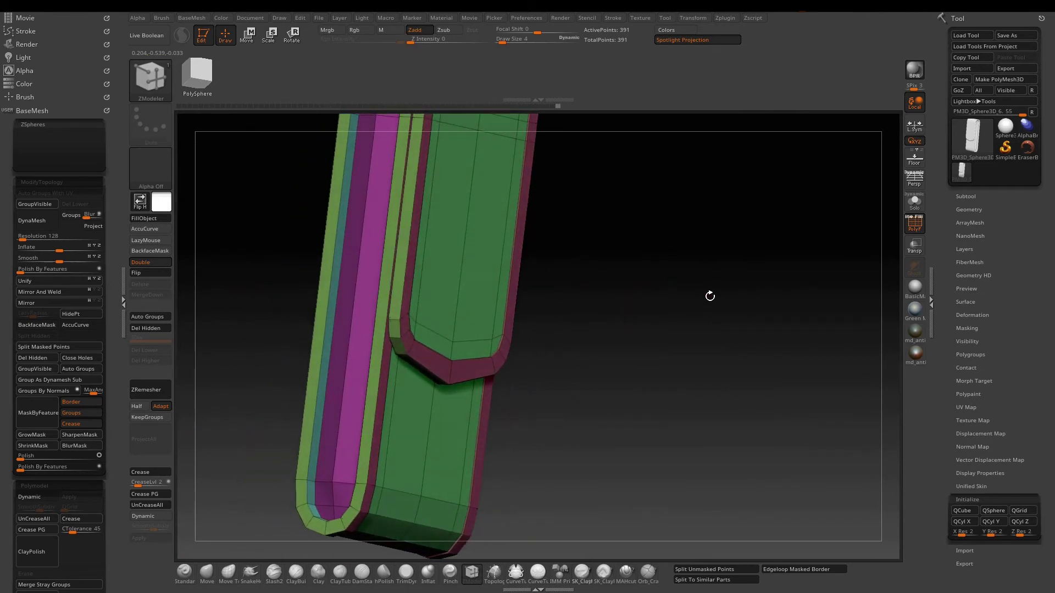
key(d)
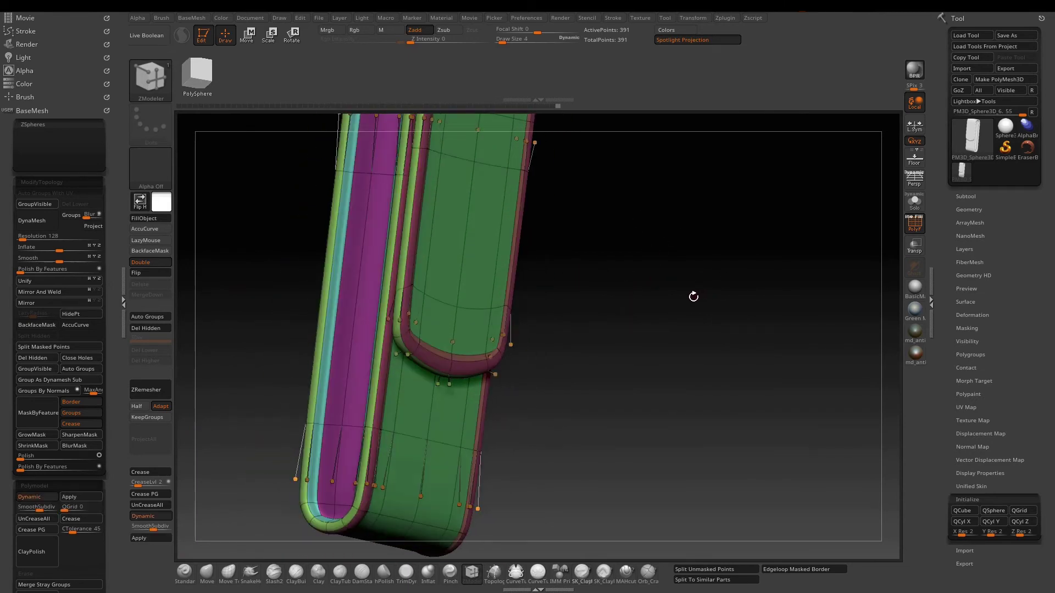
drag(690, 297, 663, 339)
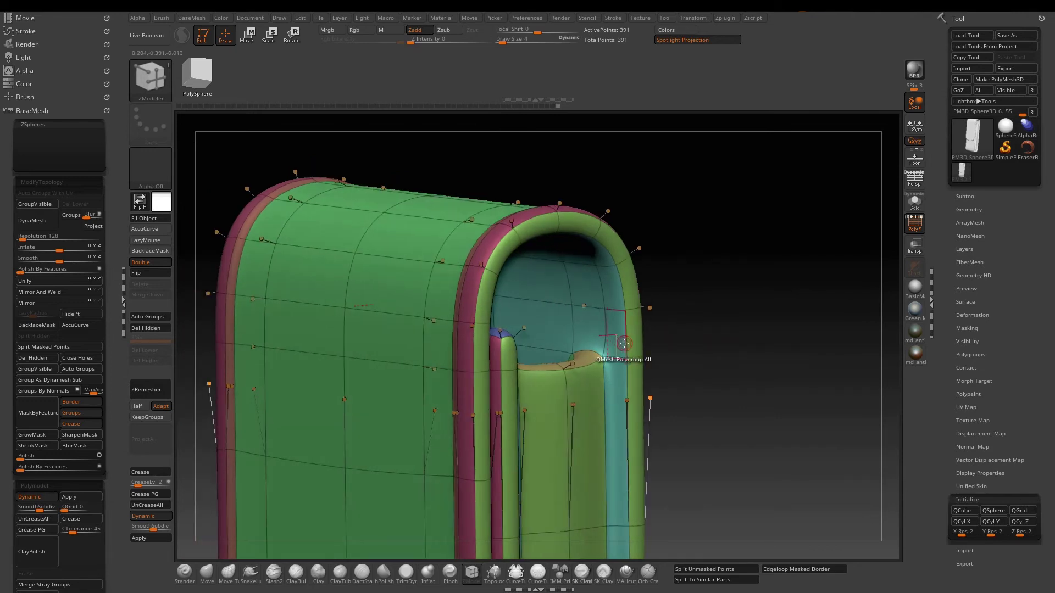
Step: Insert an edge loop across the inner face just above the connecting wall's top and preview it with Dynamic Subdivision
key(shift+d)
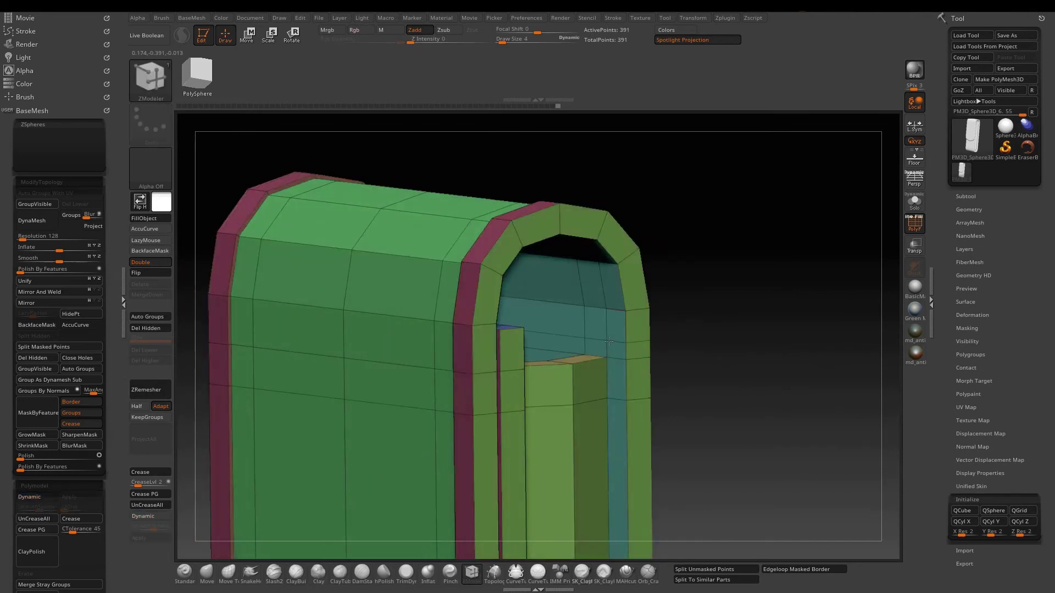
key(d)
drag(723, 332, 583, 347)
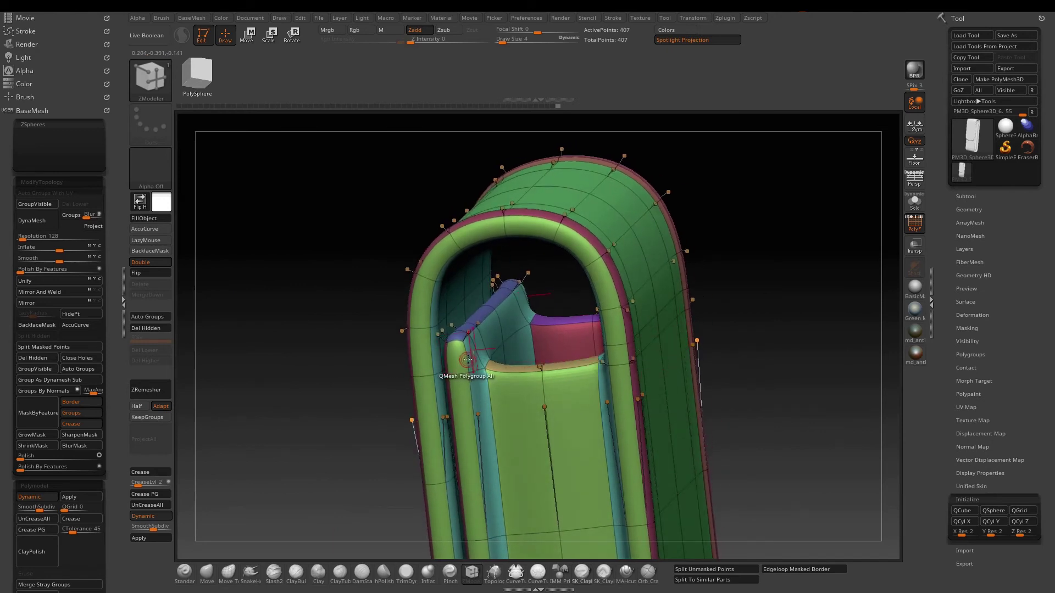
drag(734, 326, 621, 333)
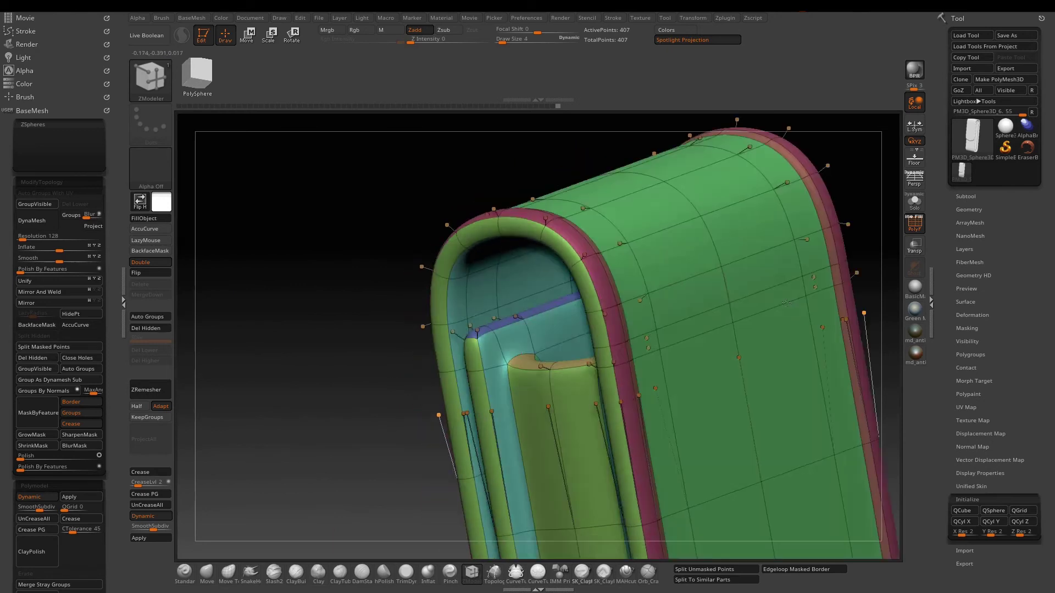
Step: Insert an edge loop into the clip's inner face beside the connecting wall and preview it with Dynamic Subdivision
click(481, 356)
key(ctrl+z)
key(shift+d)
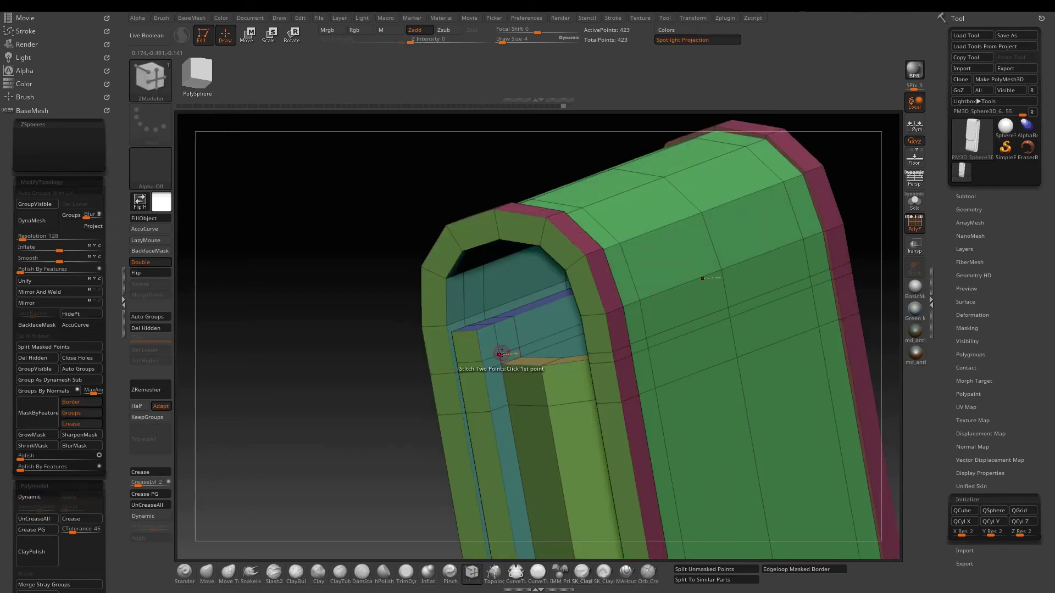
key(d)
drag(291, 424, 406, 428)
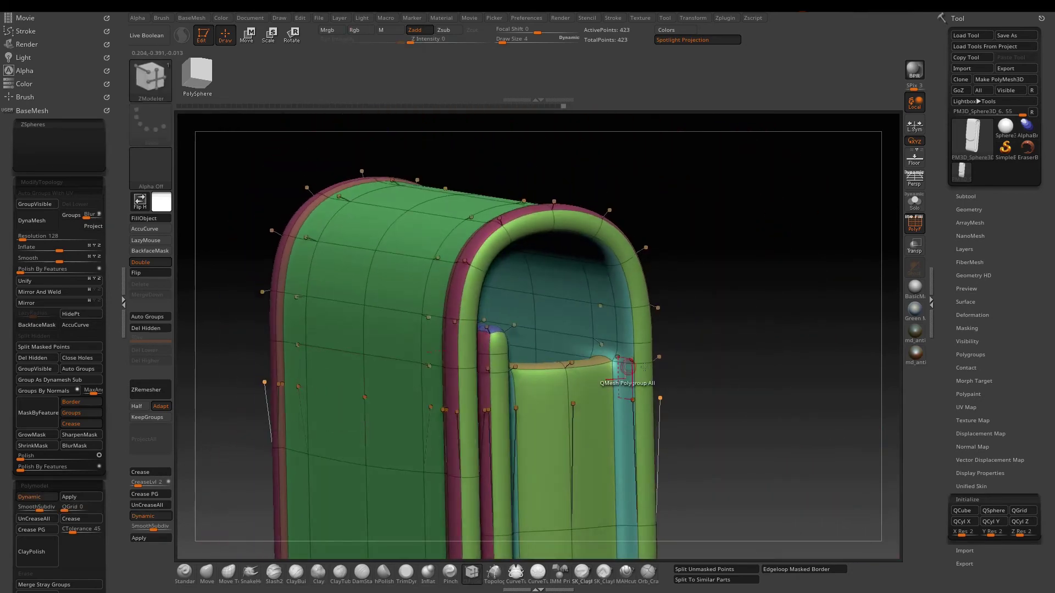
Step: Insert more supporting edge loops around the connecting wall's upper corner, on the inner face and just below the wall's top
alt+drag(741, 386, 686, 330)
click(590, 296)
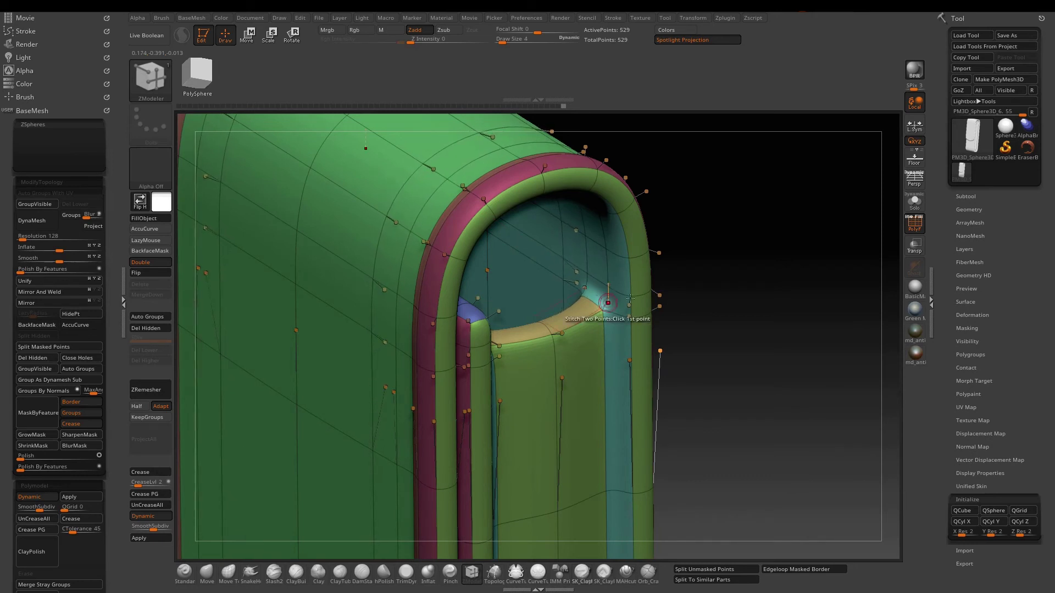
drag(692, 298, 707, 302)
drag(608, 335, 608, 312)
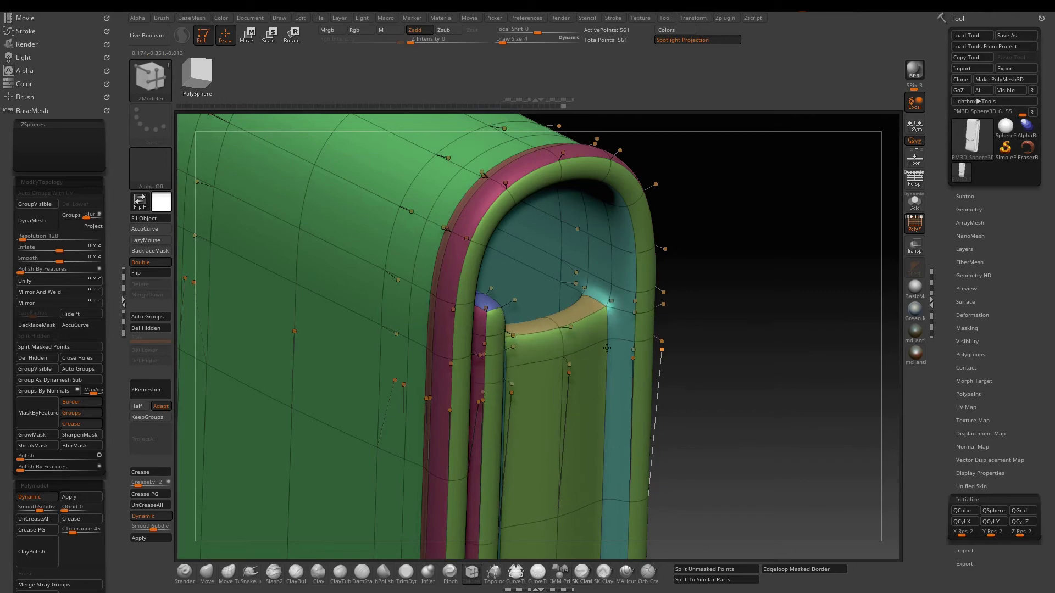
Step: Crease the clip's edges at crease level 1 and compare the smoothed result with the base mesh, without and with polyframe
drag(712, 318, 670, 319)
key(shift+f)
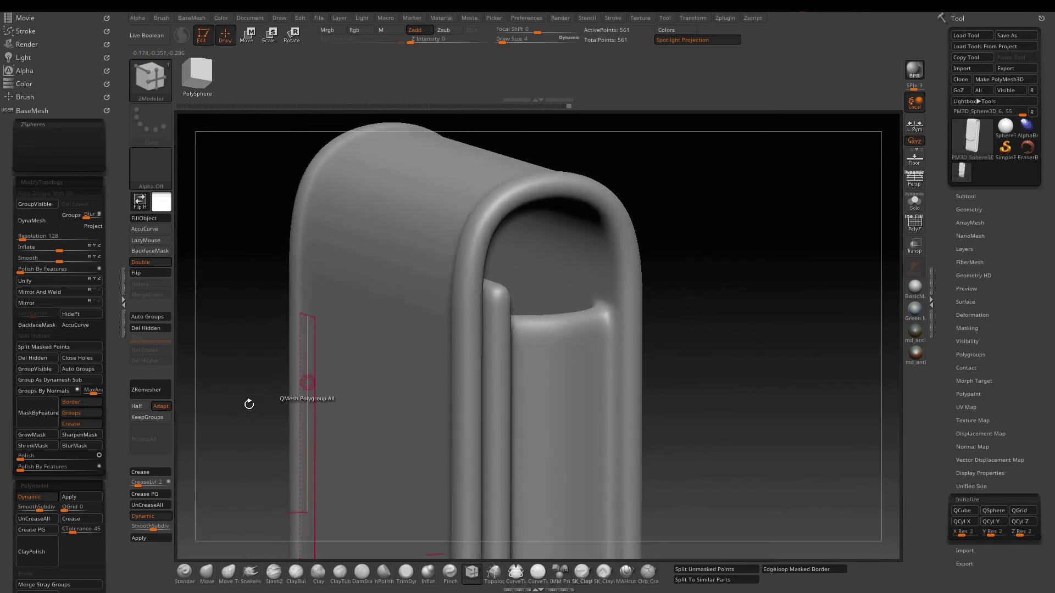
click(143, 473)
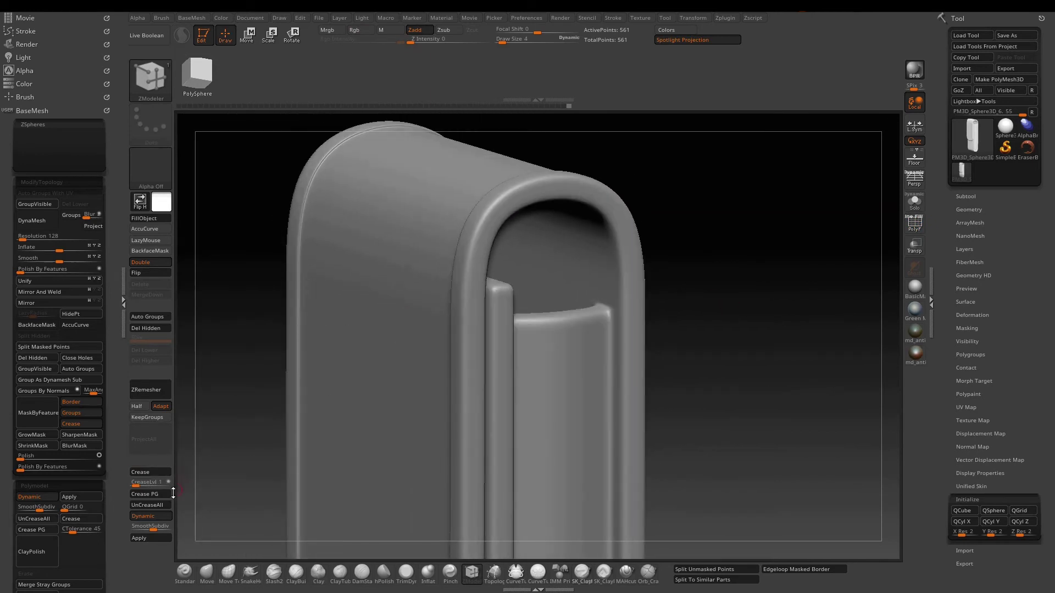
key(shift+f)
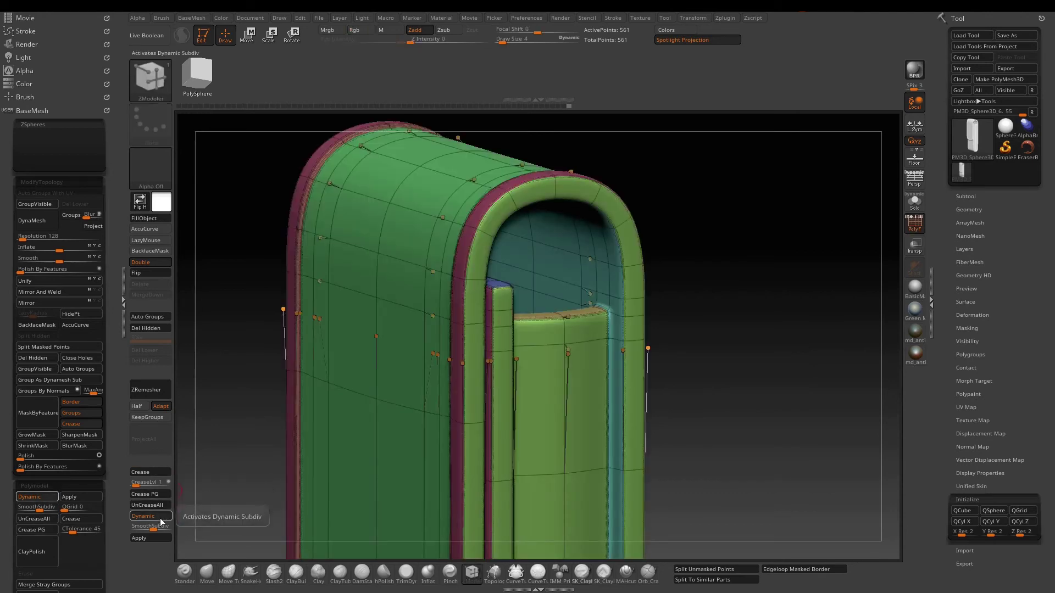
click(143, 516)
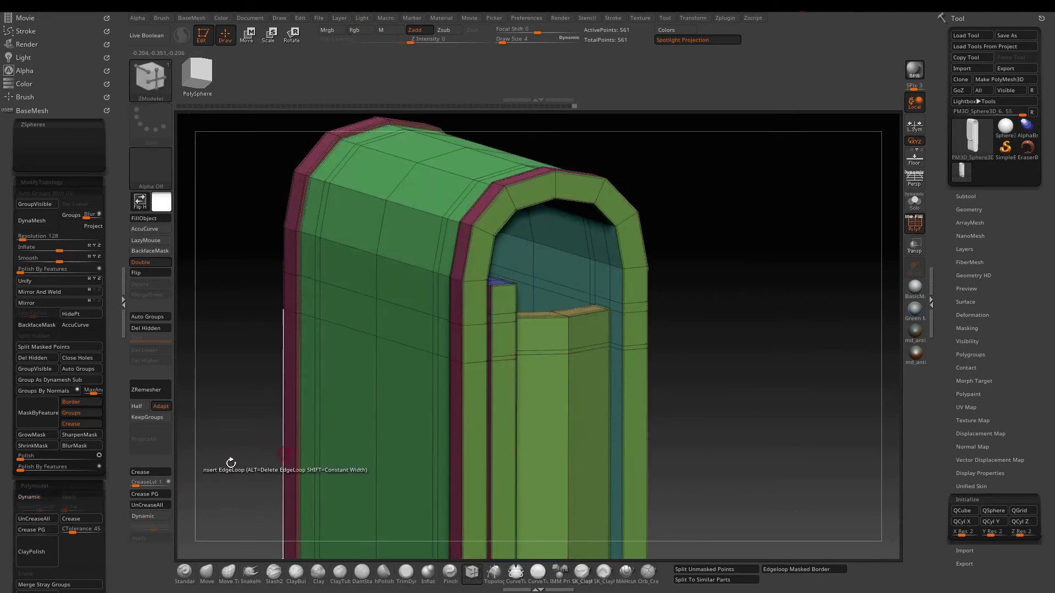
click(150, 516)
Step: Remove all creases from the clip
mouse_move(744, 435)
alt+mouse_down()
mouse_move(761, 408)
mouse_move(715, 349)
mouse_move(723, 393)
mouse_move(712, 375)
mouse_move(693, 378)
mouse_move(701, 383)
mouse_move(683, 354)
mouse_move(716, 365)
mouse_move(704, 397)
mouse_move(702, 379)
alt+mouse_up()
key(p)
key(shift+f)
key(b)
key(z)
key(m)
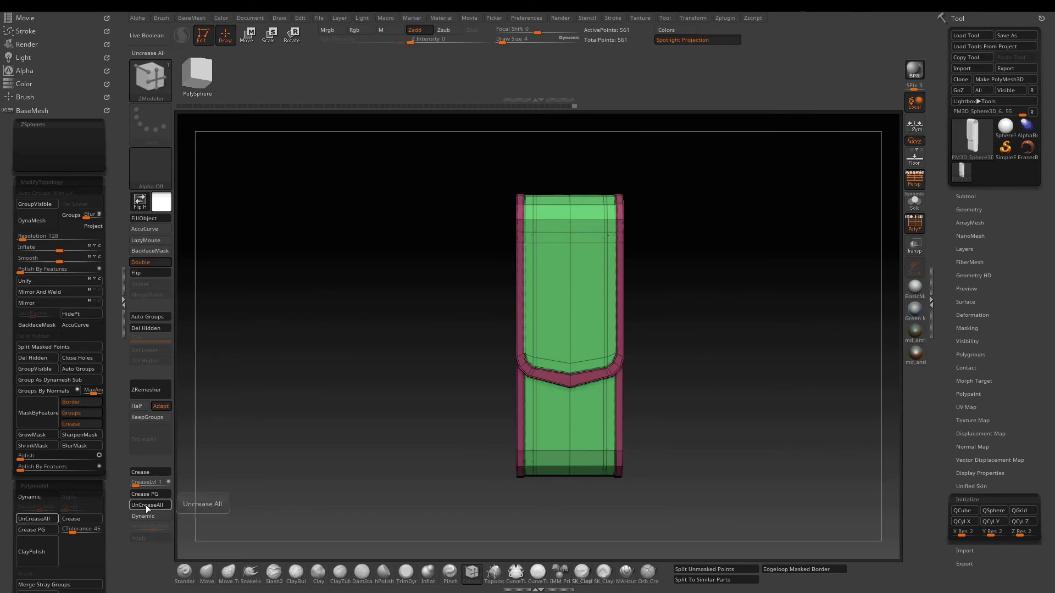
Step: Mask the clip's centre and move its unmasked sides outward about 0.037 to widen the clip
drag(683, 183, 629, 176)
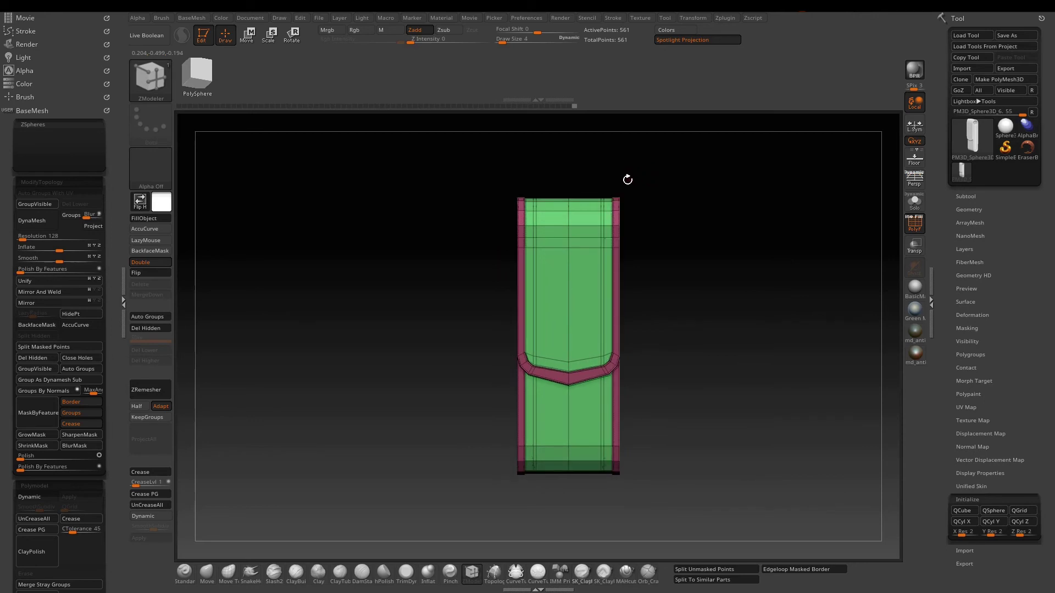
key(ctrl+alt)
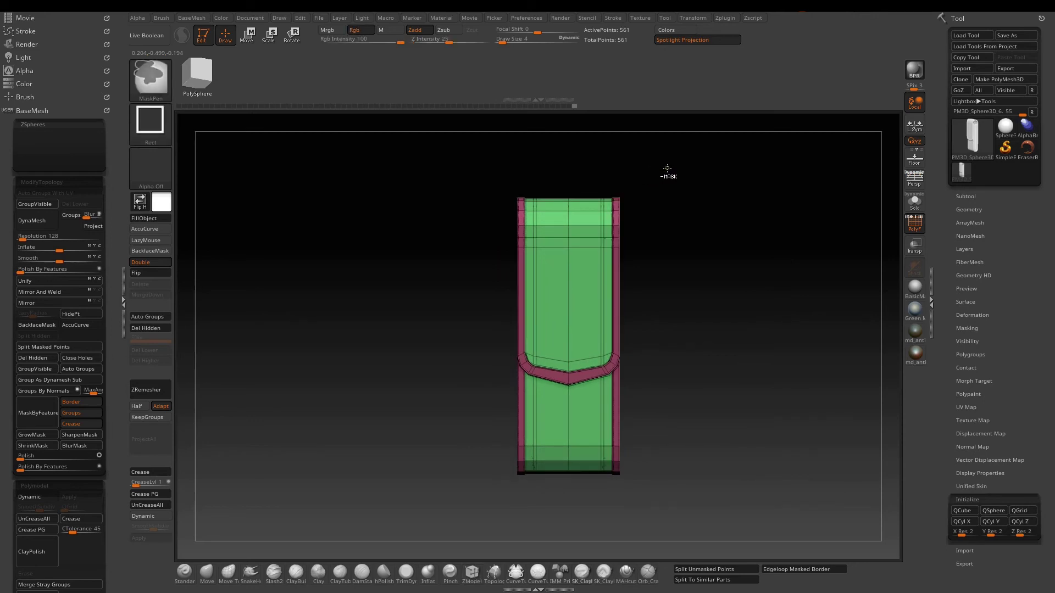
ctrl+alt+drag(665, 168, 586, 499)
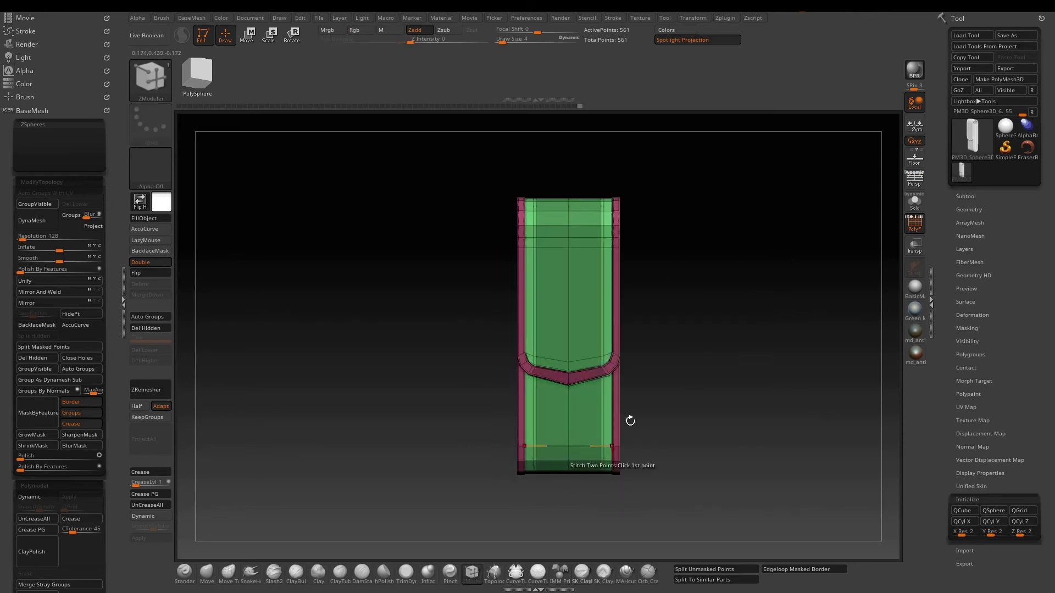
key(w)
drag(551, 366, 560, 372)
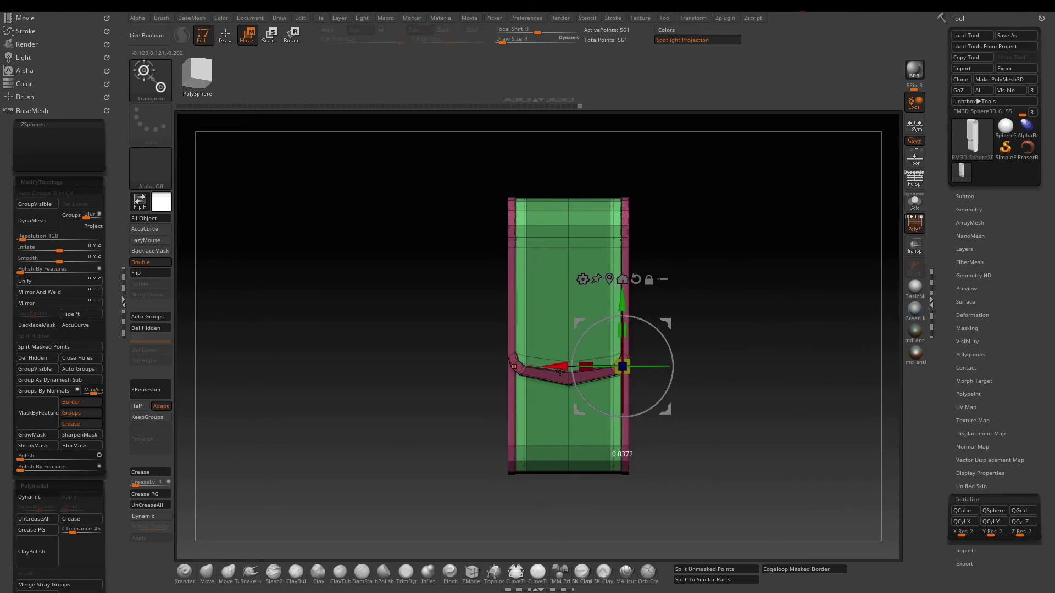
Step: Clear the mask and scale the whole clip slightly along Z to make it deeper
mouse_move(765, 352)
mouse_down()
mouse_move(730, 356)
mouse_move(747, 346)
mouse_up()
key(q)
mouse_move(755, 343)
ctrl+mouse_down()
mouse_move(766, 357)
mouse_move(702, 347)
ctrl+mouse_up()
key(r)
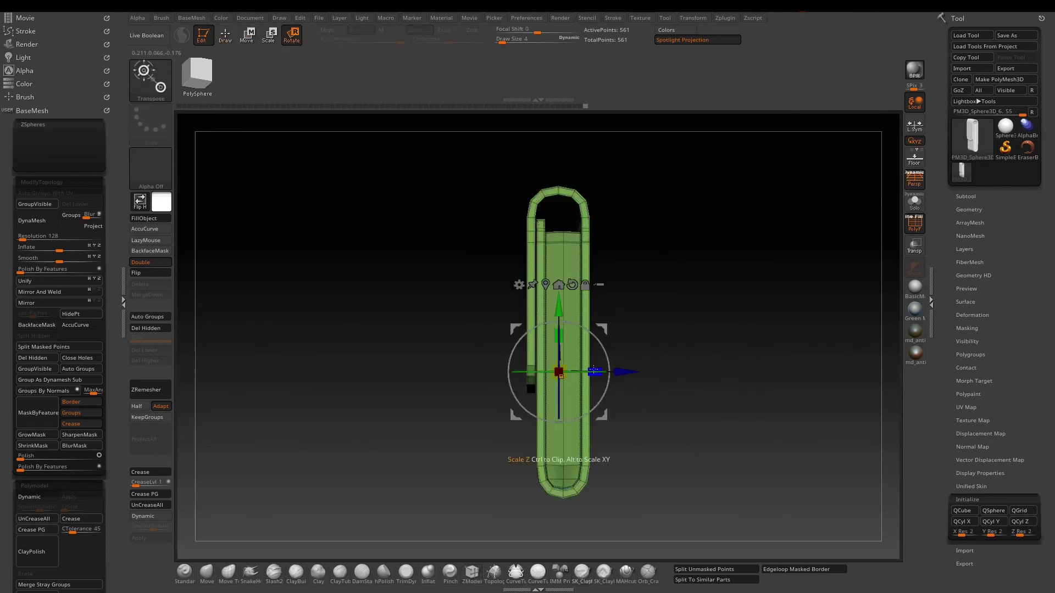
drag(594, 370, 611, 373)
drag(654, 371, 747, 358)
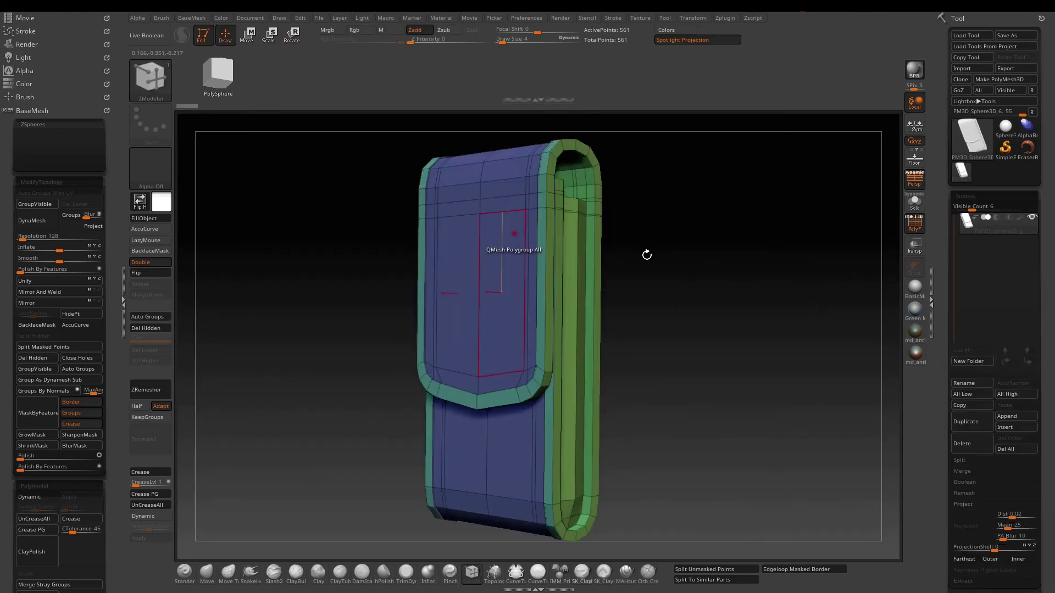
Step: Insert additional edge loops through the clip's inner face beside the connecting wall's top corner
drag(647, 255, 616, 371)
alt+drag(719, 324, 558, 354)
alt+drag(508, 275, 569, 349)
drag(570, 302, 638, 395)
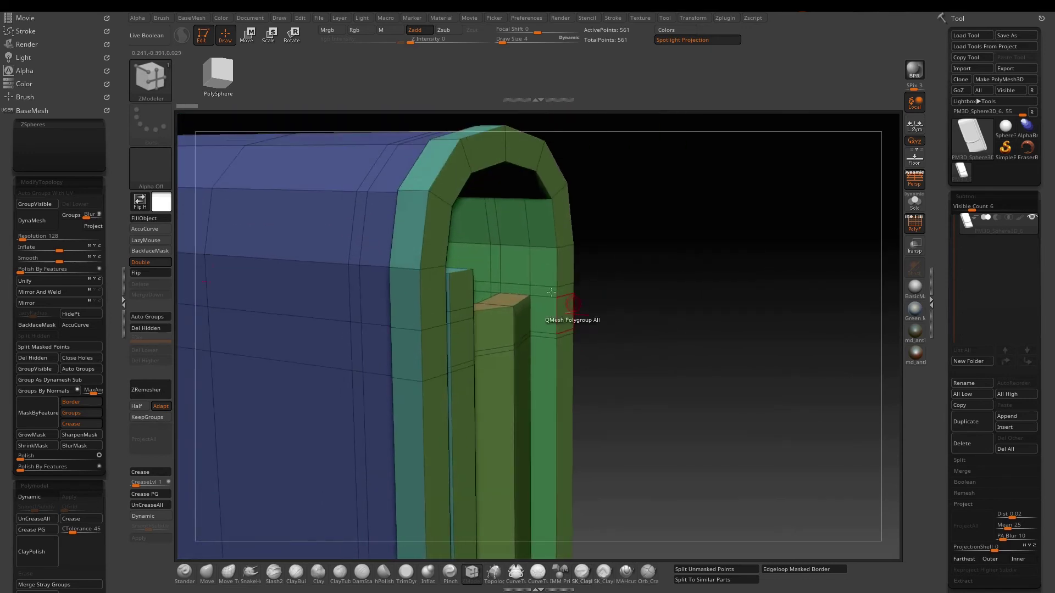
key(space)
click(541, 283)
click(538, 287)
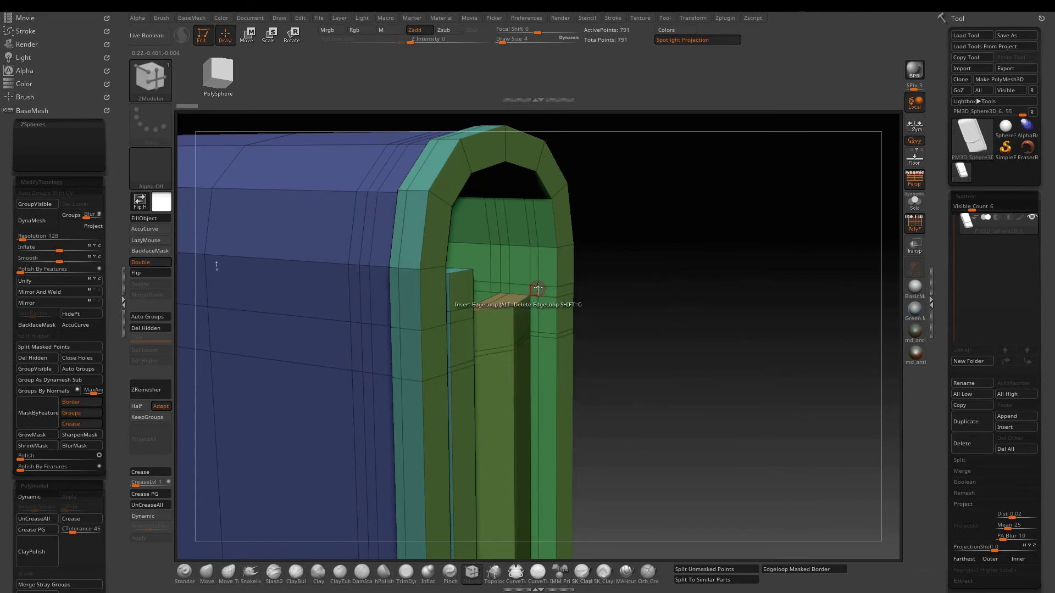
Step: Group the side faces at the connecting wall's upper end and extrude them slightly outward with QMesh
drag(634, 307, 517, 317)
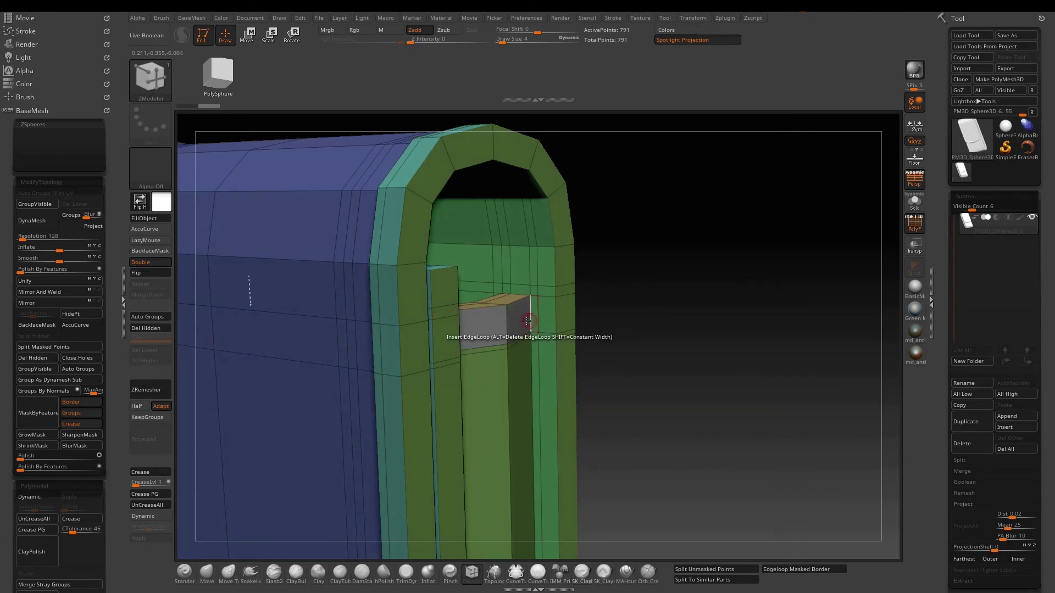
key(space)
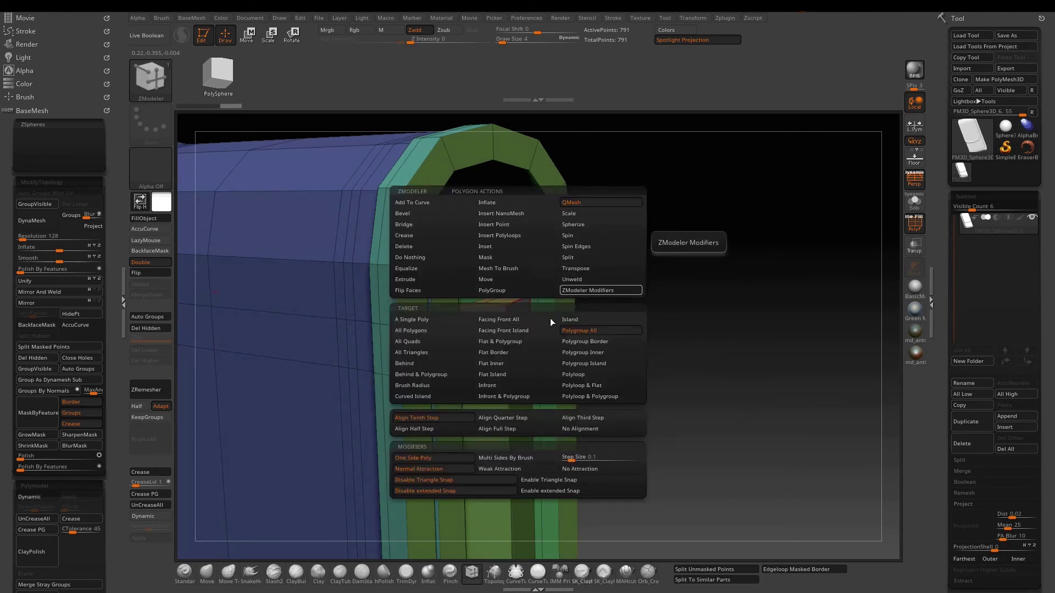
drag(523, 317, 528, 319)
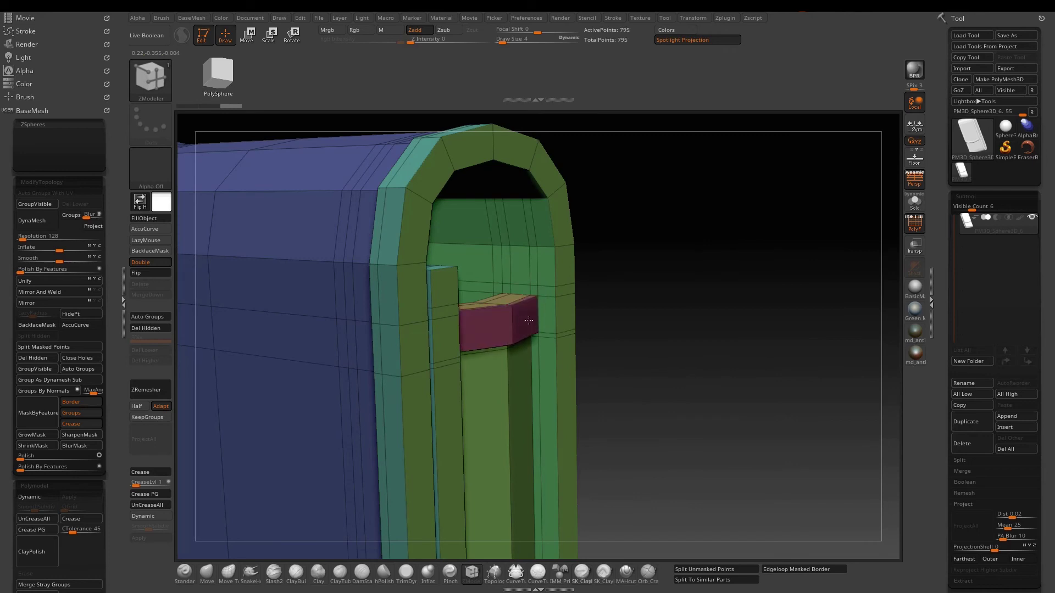
Step: Isolate the upper part of the rim's corner at the flap tip with a mask and shift it about 0.005
drag(654, 316, 641, 277)
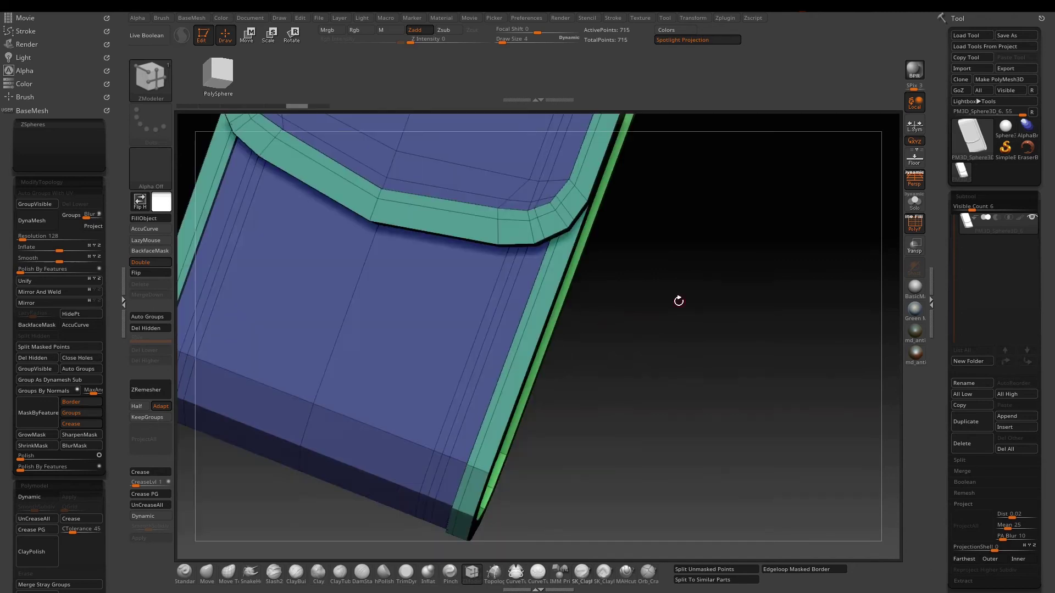
alt+drag(679, 301, 702, 325)
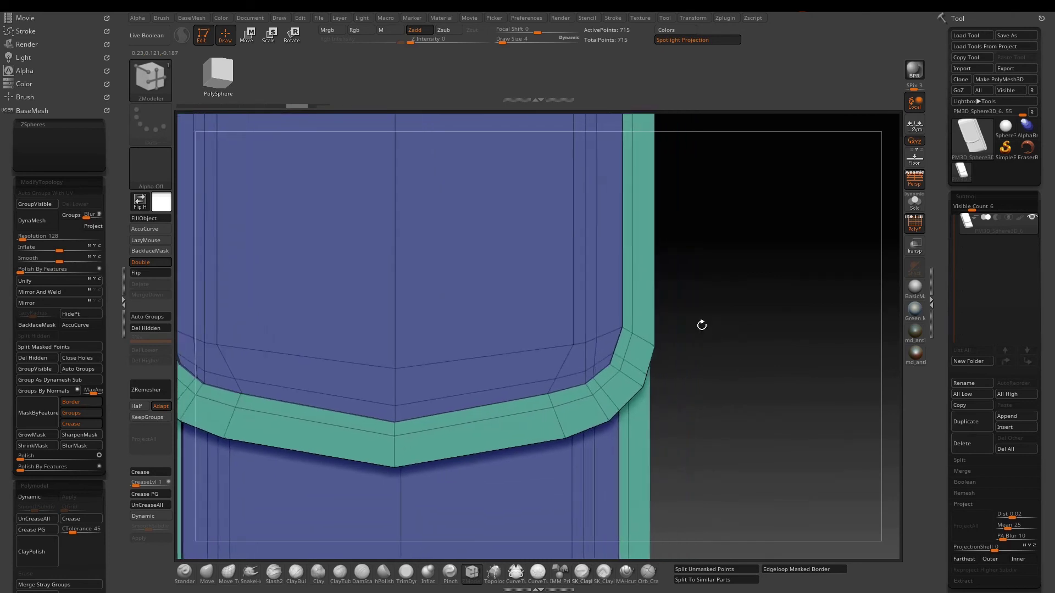
key(ctrl)
key(w)
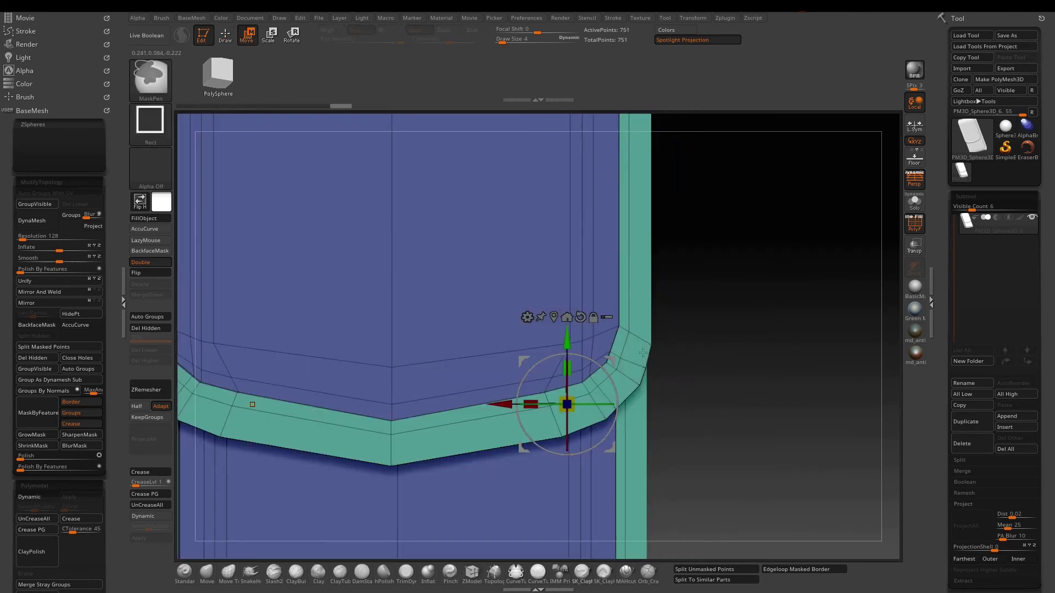
ctrl+click(643, 353)
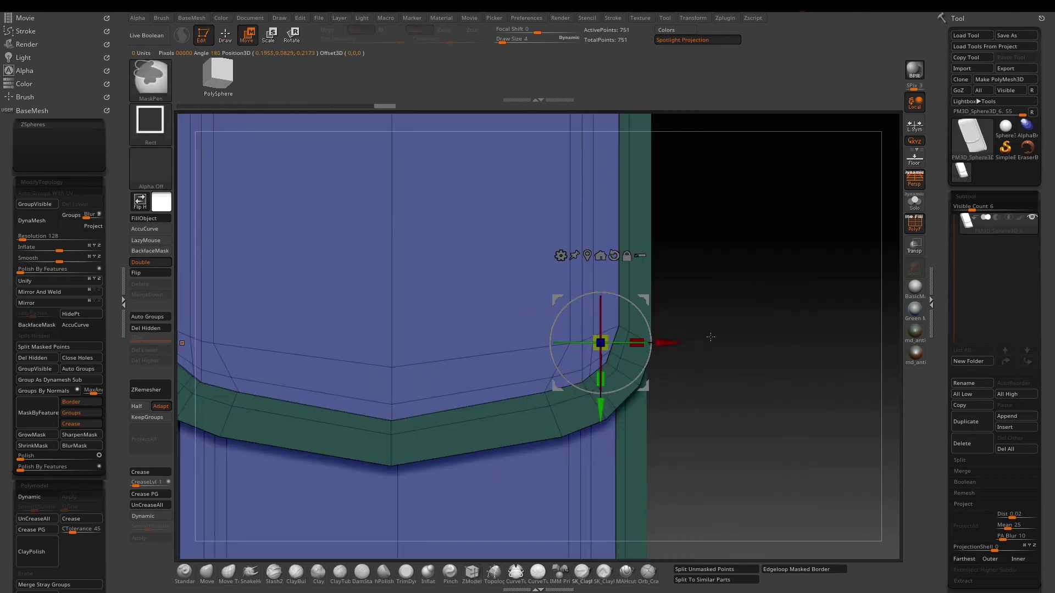
ctrl+drag(711, 339, 721, 350)
key(q)
ctrl+alt+drag(625, 363, 594, 335)
key(w)
drag(650, 302, 654, 298)
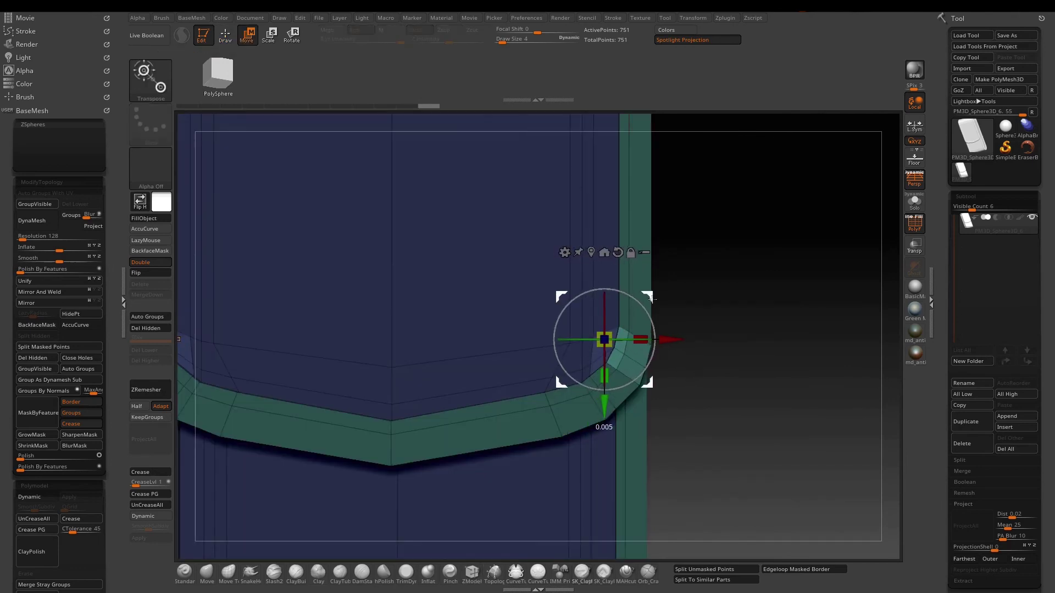
Step: Isolate the middle points of the flap rim's rounded corner, shift them slightly, and clear the mask
ctrl+drag(711, 340, 723, 352)
ctrl+click(697, 374)
ctrl+alt+drag(663, 404, 628, 379)
drag(649, 383, 641, 391)
ctrl+drag(698, 374, 712, 386)
key(q)
key(w)
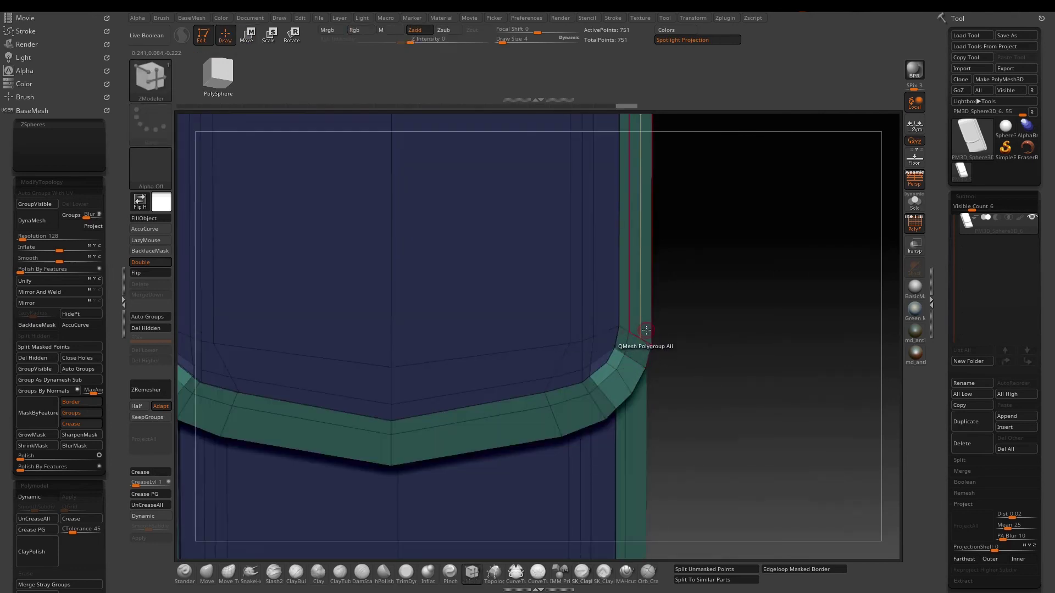
ctrl+drag(728, 355, 742, 369)
Step: Shift the inner rim points at the corner's lower end, then move the outer points below them about 0.014
key(q)
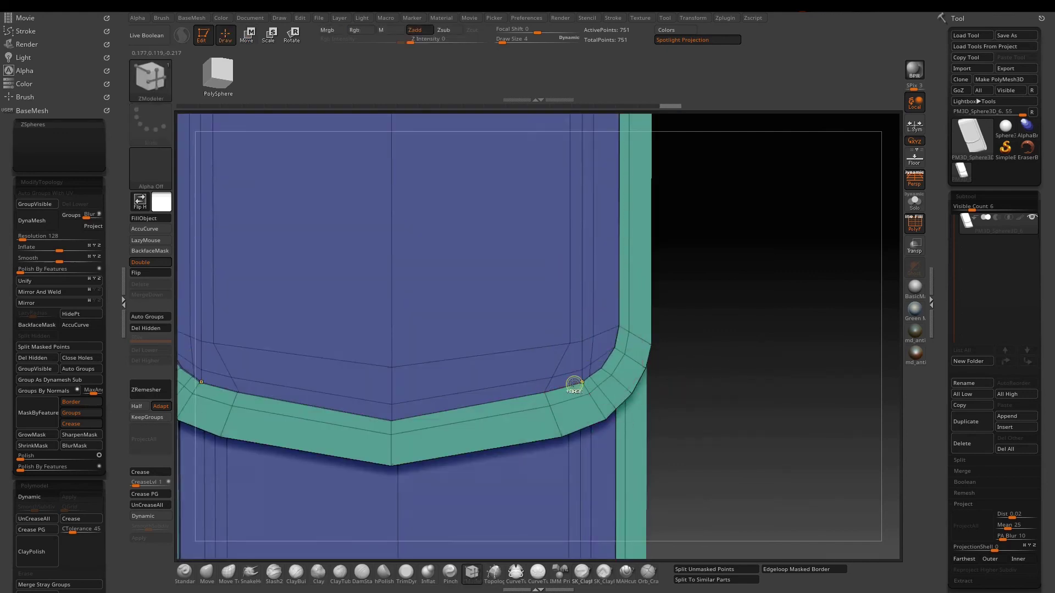
ctrl+alt+drag(571, 383, 594, 403)
key(w)
drag(637, 314, 621, 317)
ctrl+drag(708, 357, 722, 370)
key(q)
ctrl+alt+drag(593, 440, 608, 416)
key(w)
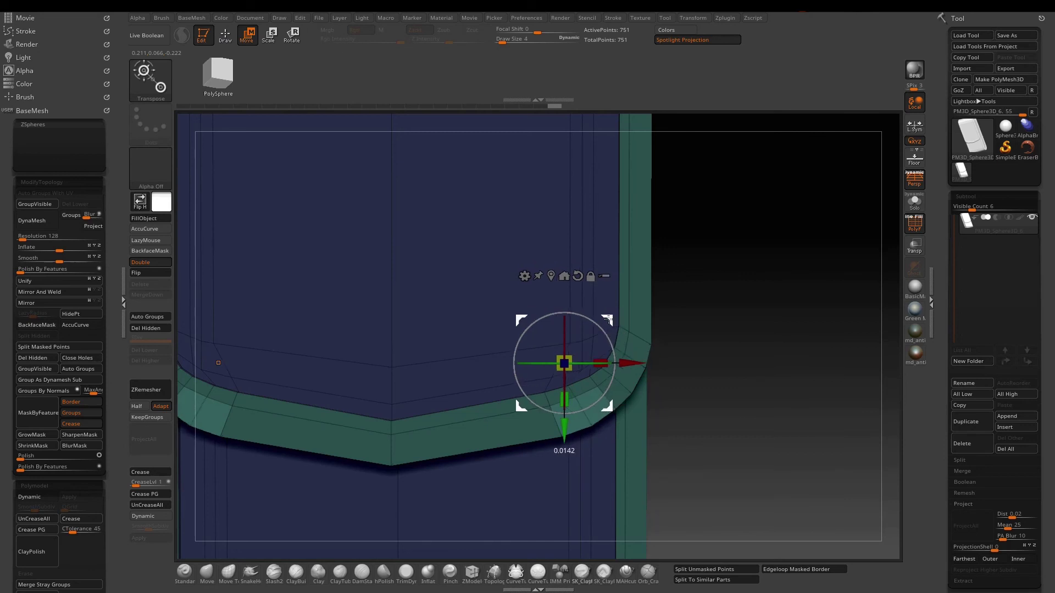
ctrl+drag(688, 378, 699, 389)
Step: Nudge the outer rim points in the middle of the flap's corner to even out its curve, then clear the mask
key(q)
ctrl+alt+drag(625, 407, 641, 381)
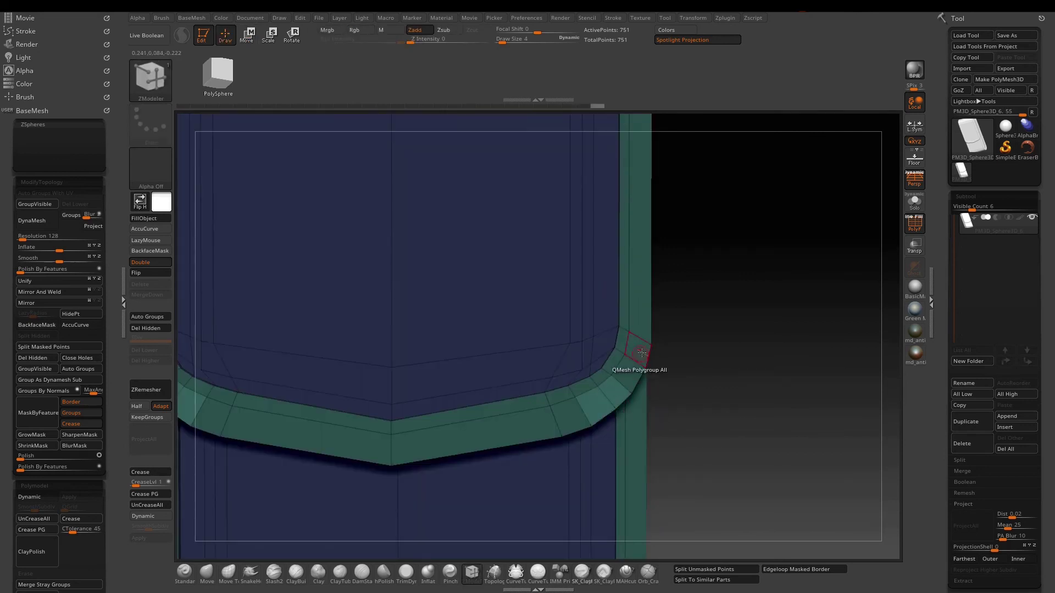
key(w)
drag(606, 321, 605, 324)
ctrl+drag(681, 355, 693, 367)
key(q)
mouse_move(600, 377)
ctrl+alt+mouse_down()
mouse_move(629, 337)
mouse_move(606, 326)
ctrl+alt+mouse_up()
key(w)
ctrl+drag(704, 335, 699, 334)
key(q)
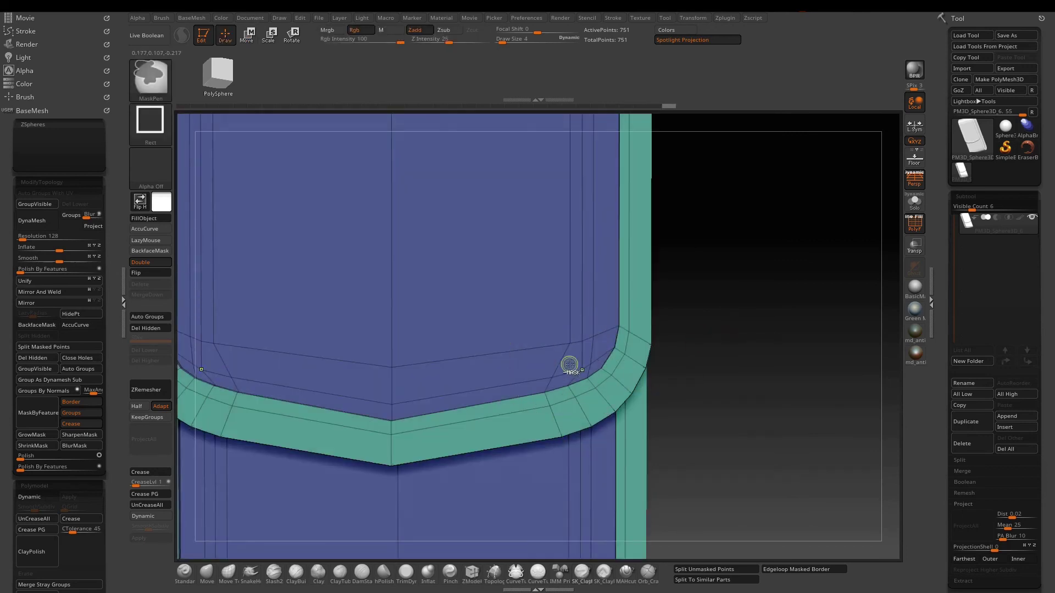
Step: Move the inner rim points at the corner's lower end slightly inward and adjust the adjoining corner edge
ctrl+alt+drag(570, 365, 552, 380)
key(w)
drag(622, 369, 618, 369)
ctrl+drag(712, 353, 703, 348)
key(q)
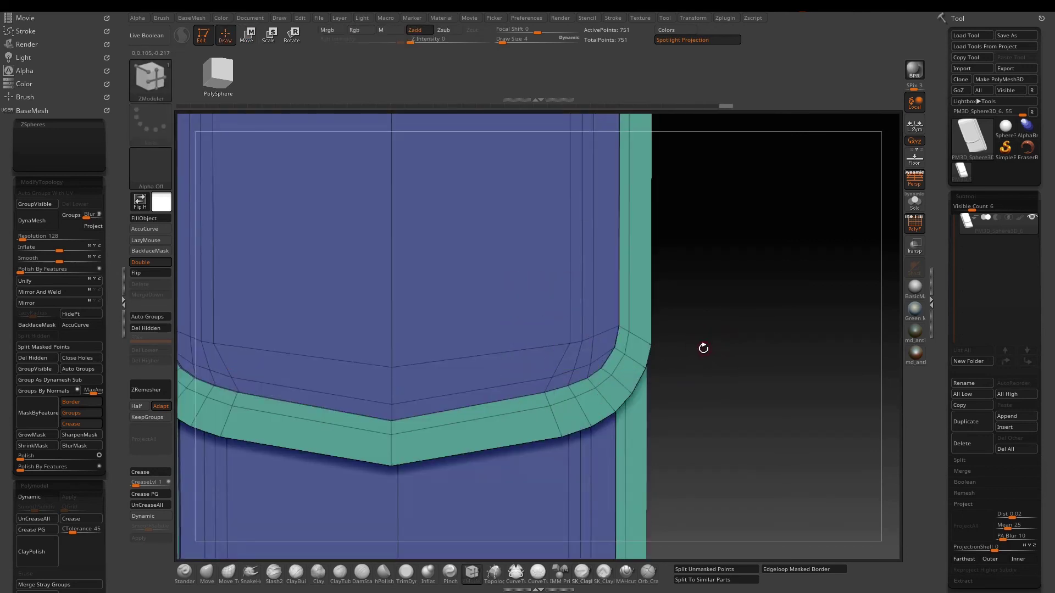
ctrl+alt+drag(639, 397, 610, 369)
key(w)
drag(601, 323, 599, 325)
ctrl+drag(694, 374, 705, 381)
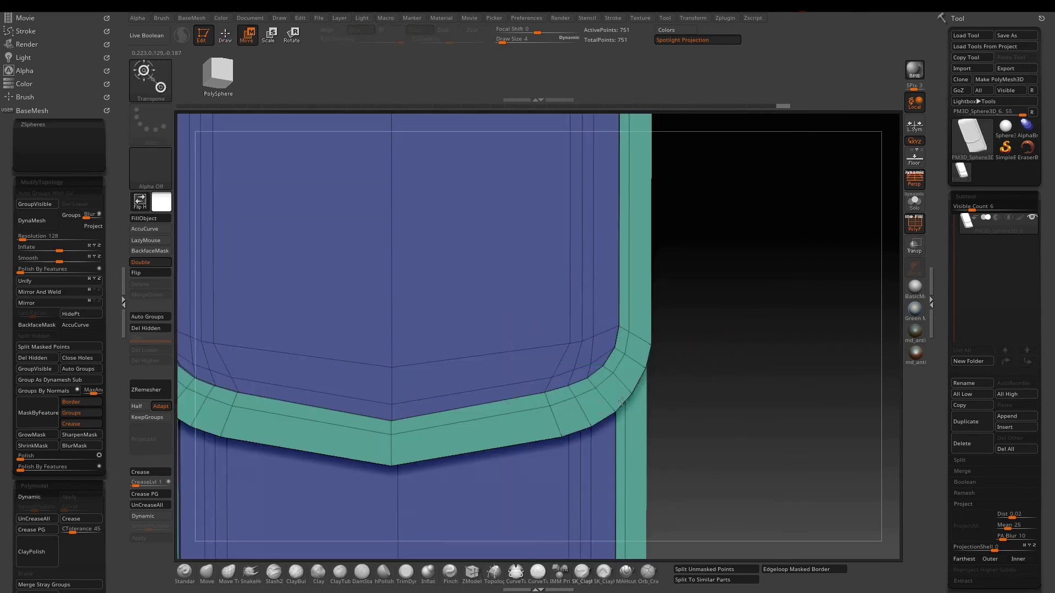
Step: Isolate the flap rim's corner edge again, shift it about 0.003 to finish the rounding, and clear the mask
key(q)
ctrl+alt+drag(632, 396, 604, 364)
ctrl+drag(711, 370, 704, 364)
ctrl+alt+drag(626, 385, 606, 357)
ctrl+drag(716, 378, 704, 367)
ctrl+alt+drag(638, 394, 614, 369)
key(w)
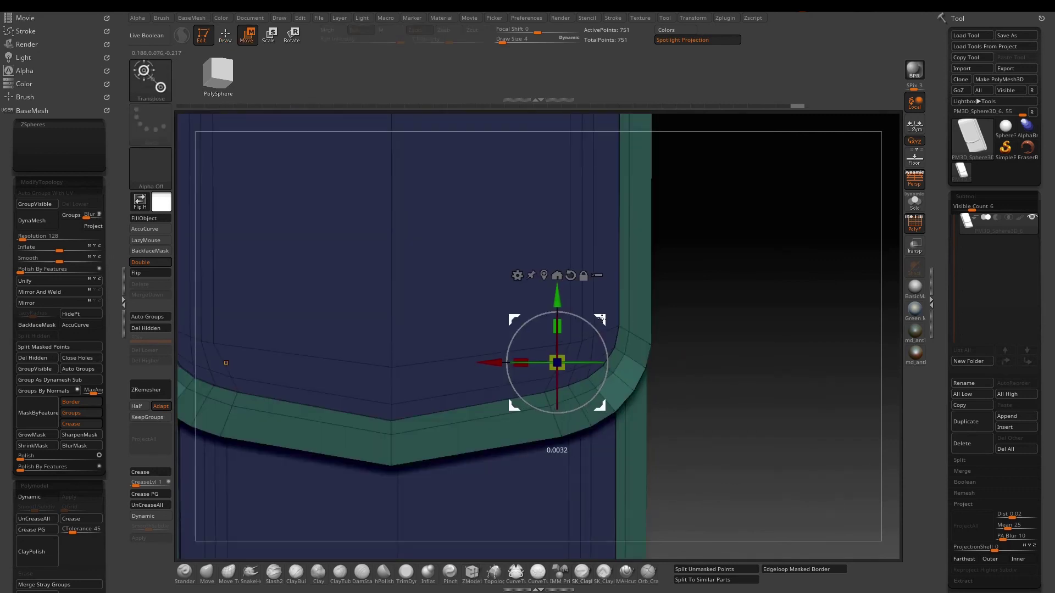
key(q)
ctrl+drag(719, 338, 716, 345)
Step: Insert multiple evenly spaced edge loops across the long front section of the flap, using the Multiple EdgeLoops target
ctrl+right_drag(716, 345, 712, 307)
right_drag(712, 308, 685, 302)
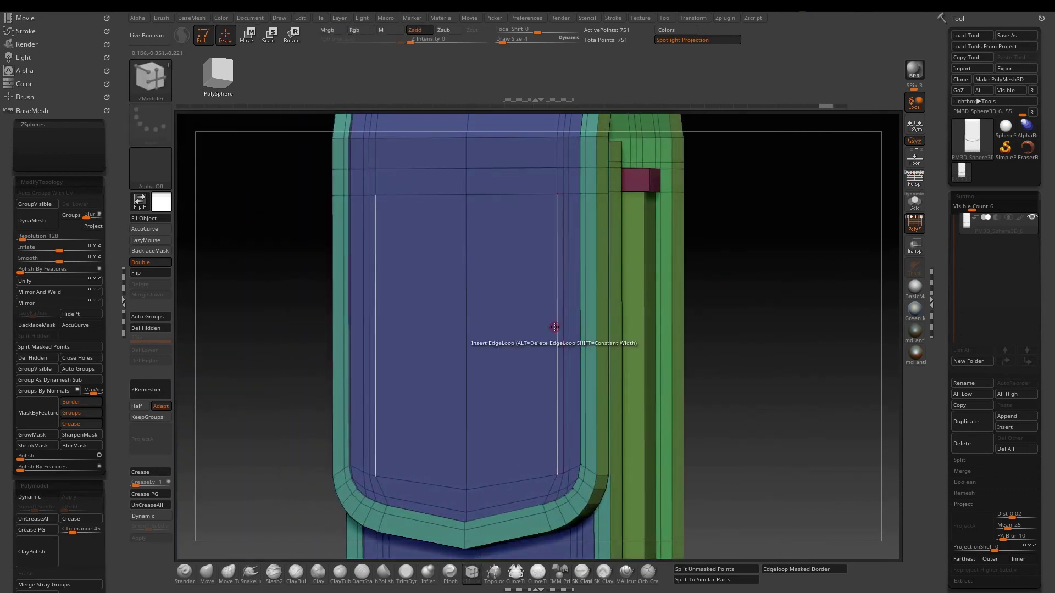
key(space)
click(460, 419)
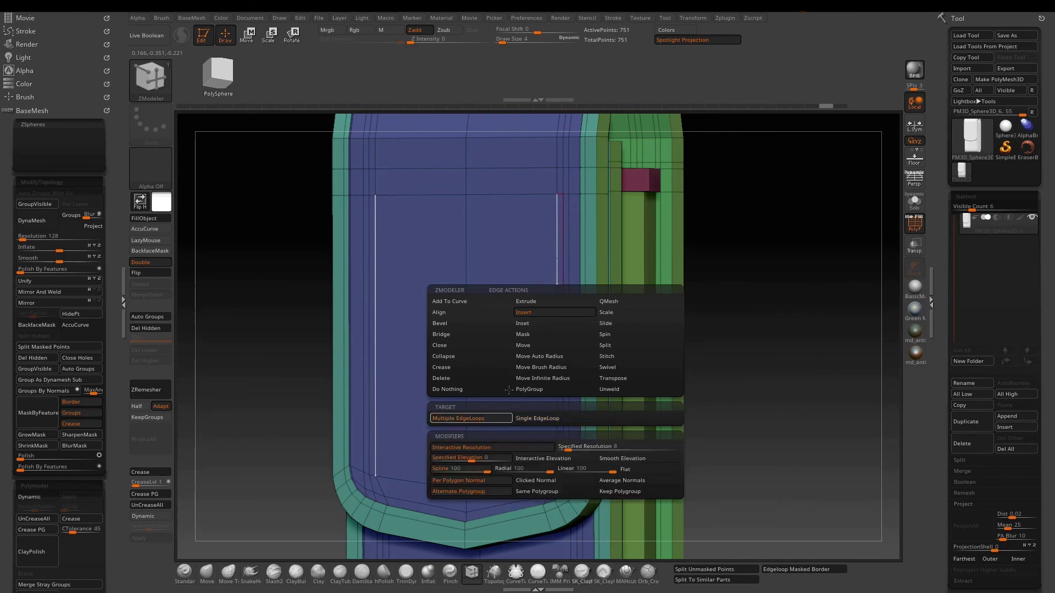
drag(557, 338, 557, 343)
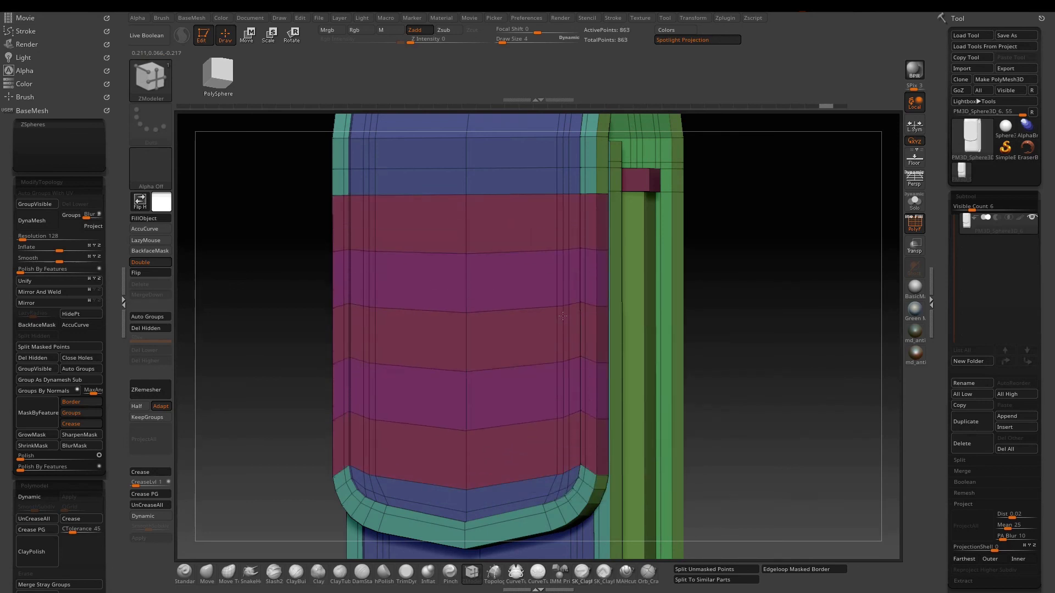
Step: Insert further crosswise edge loops along the long walls of the clip's body to even out the polygon density
drag(564, 309, 565, 305)
ctrl+right_drag(714, 309, 729, 291)
drag(729, 290, 679, 290)
click(610, 300)
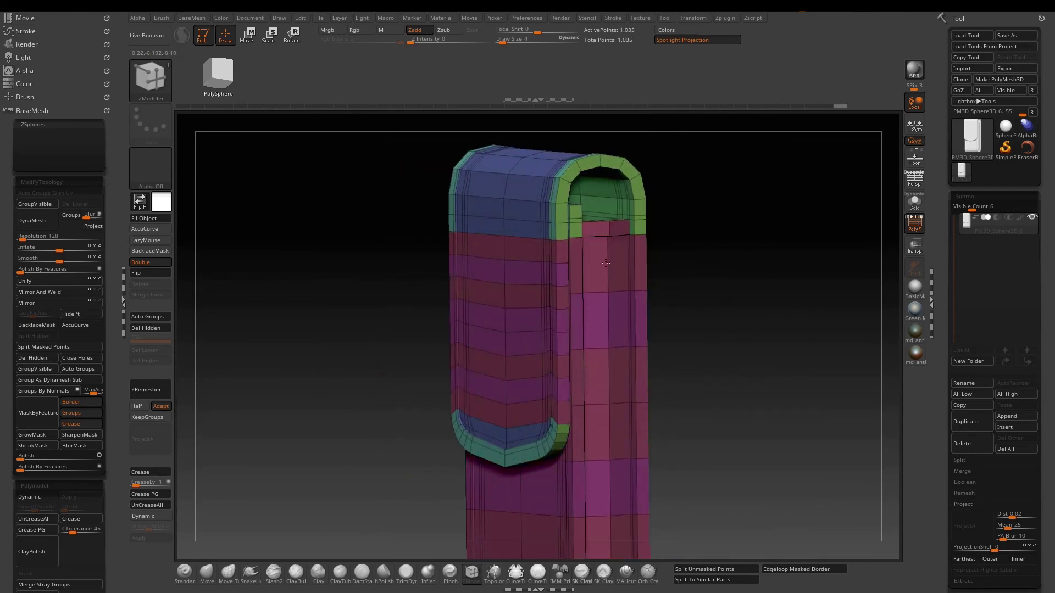
drag(618, 247, 666, 347)
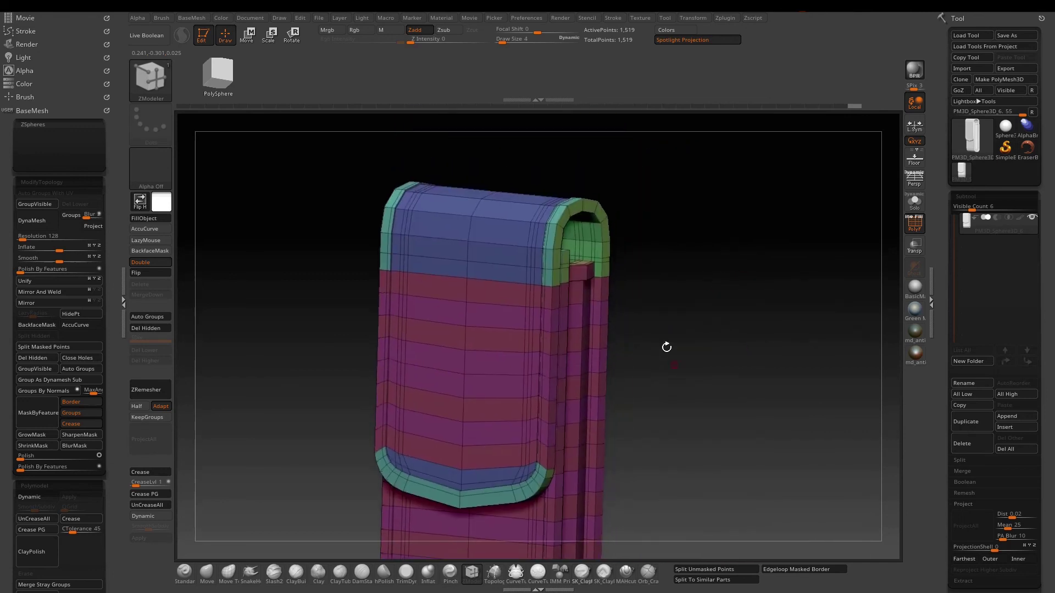
Step: Insert lengthwise edge loops through the wide middle section of the flap, fold and body
click(502, 244)
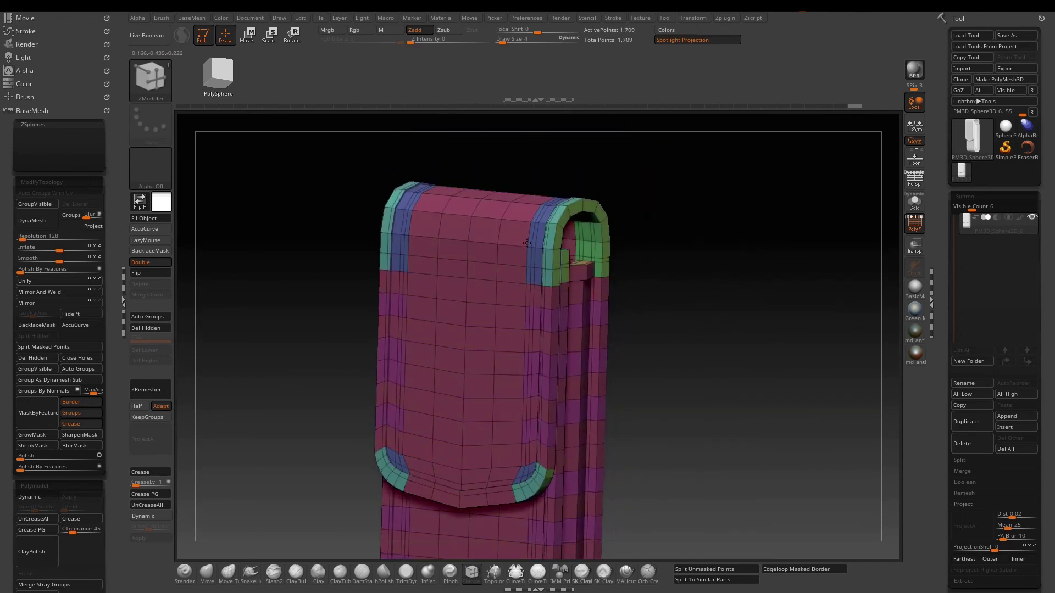
click(527, 242)
key(ctrl+z)
Step: Regroup the whole clip's polygroups by surface normals so the faces and rim form separate groups
drag(653, 277, 663, 254)
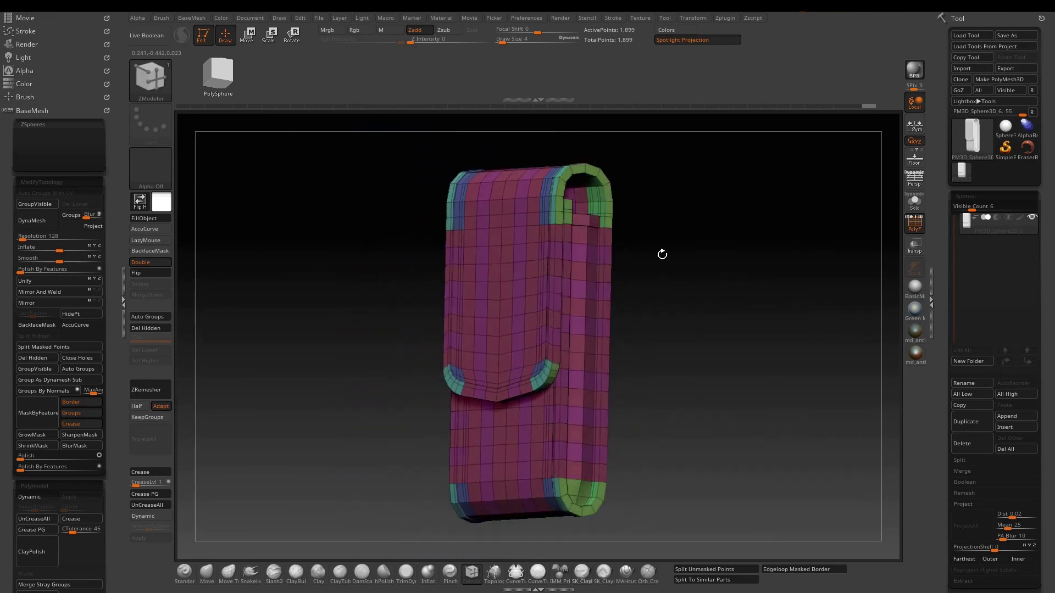
click(54, 398)
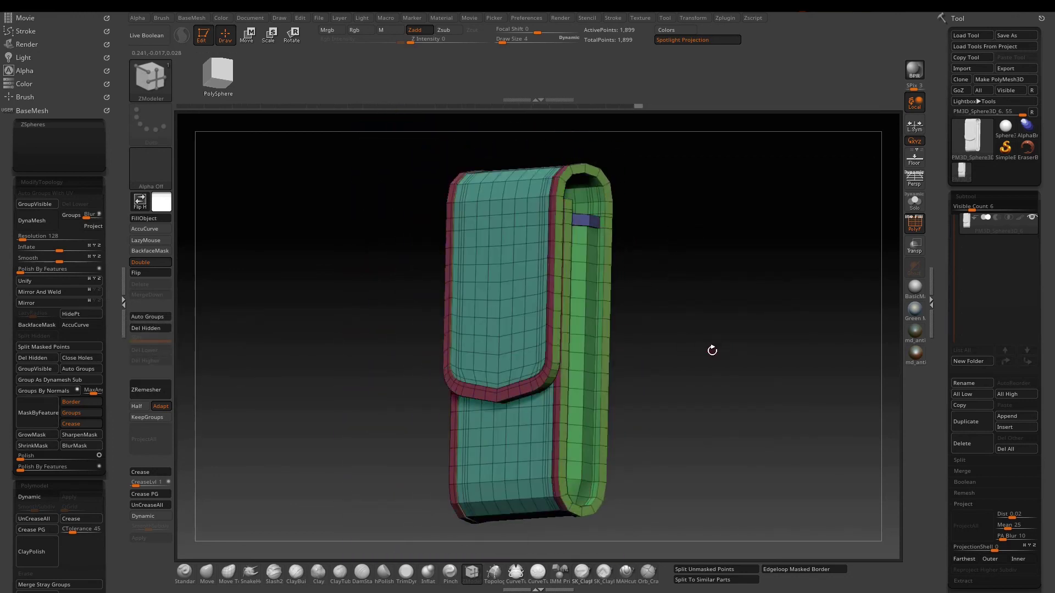
mouse_move(711, 349)
mouse_down()
mouse_move(665, 355)
mouse_move(715, 357)
mouse_move(690, 348)
mouse_up()
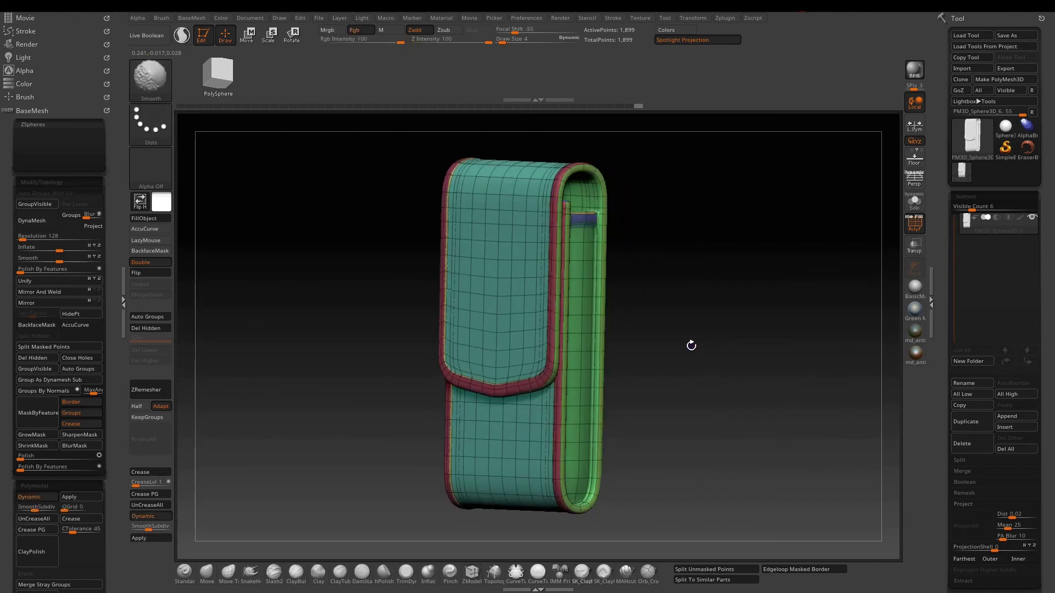
Step: Hide the polyframe, show the clip with Dynamic Subdivision and crease its polygroup borders
key(shift+f)
key(d)
click(143, 494)
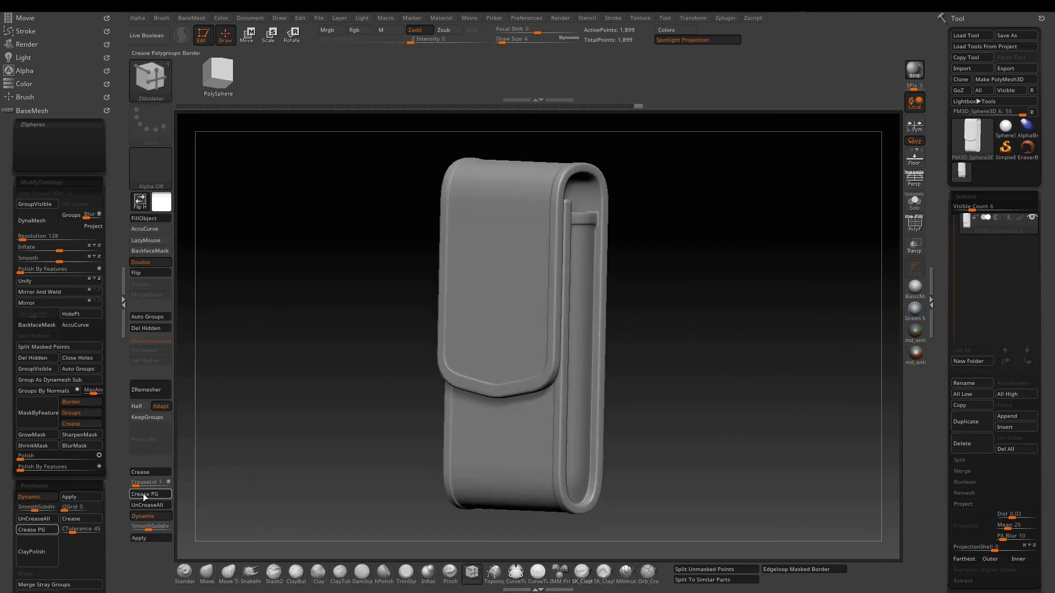